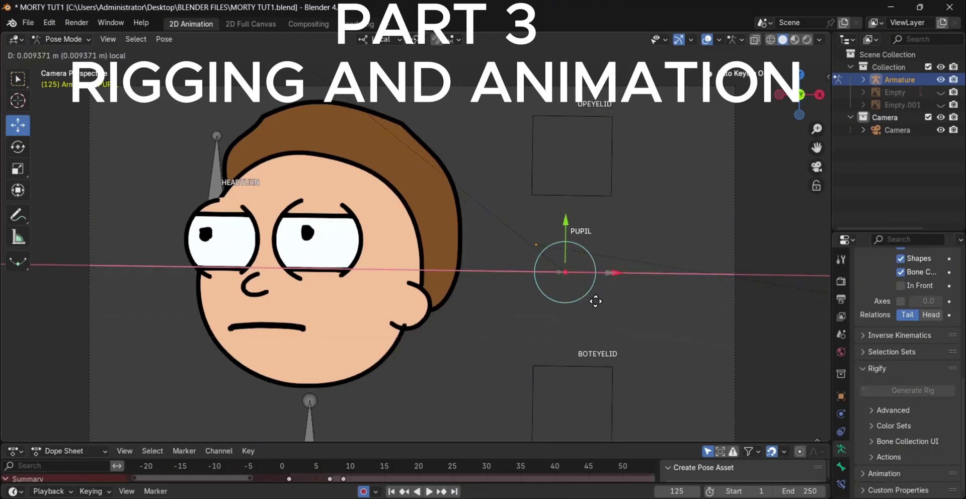
Shift the PUPIL bone slightly and raise the BOTEYELID bone about 0.03 m to narrow the eyes.
{"action": "left_click_drag", "start_coordinate": [596, 302], "coordinate": [594, 301]}
{"action": "left_click", "coordinate": [576, 362]}
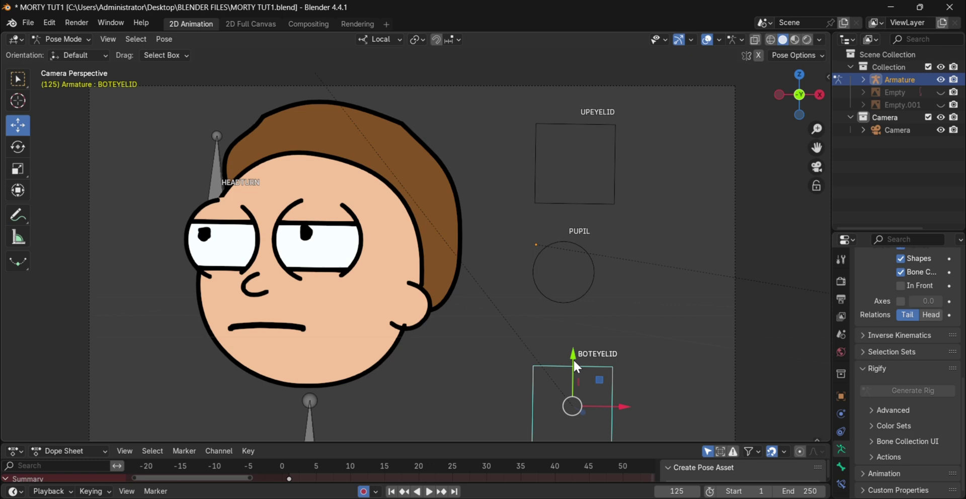
{"action": "left_click_drag", "start_coordinate": [572, 357], "coordinate": [573, 336]}
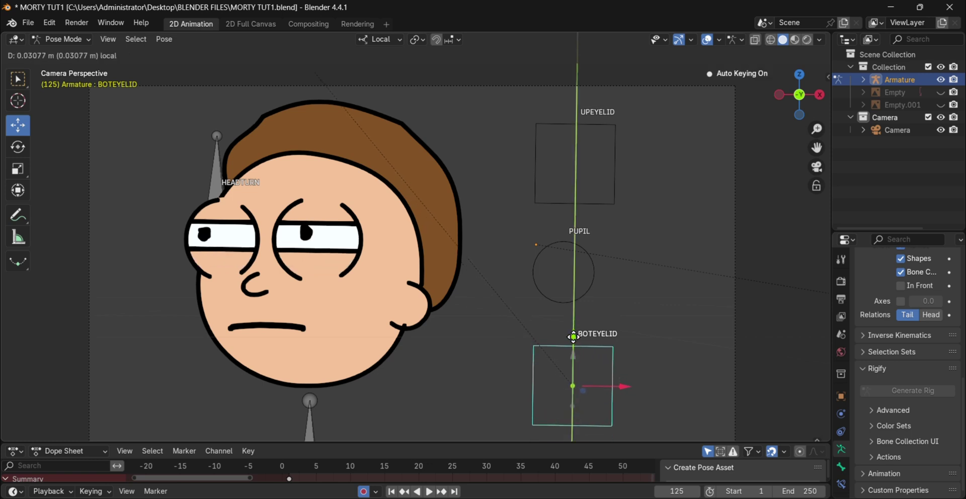
{"action": "left_click", "coordinate": [573, 336]}
Move the HEADTURN bone to turn the face from side to side, and rotate the HEAD bone.
{"action": "left_click", "coordinate": [216, 191]}
{"action": "key", "text": "g"}
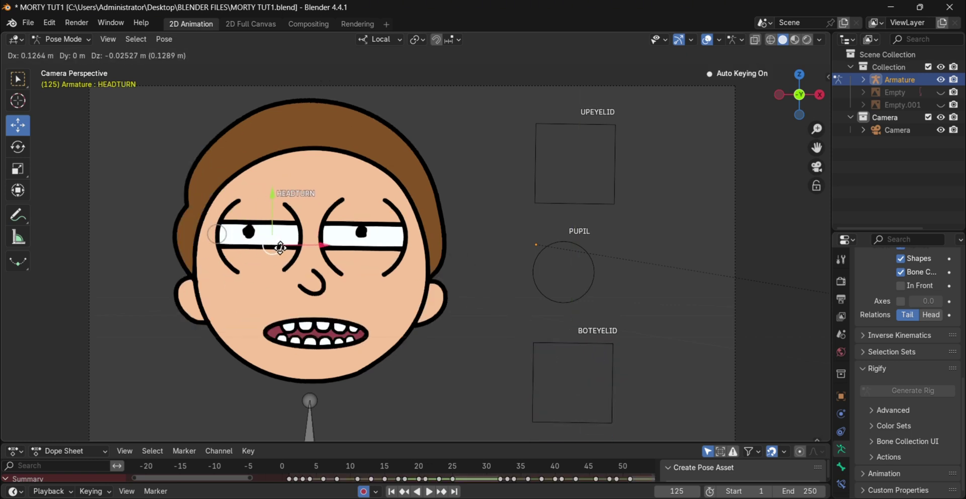
{"action": "left_click_drag", "start_coordinate": [280, 248], "coordinate": [498, 289]}
{"action": "left_click", "coordinate": [276, 251]}
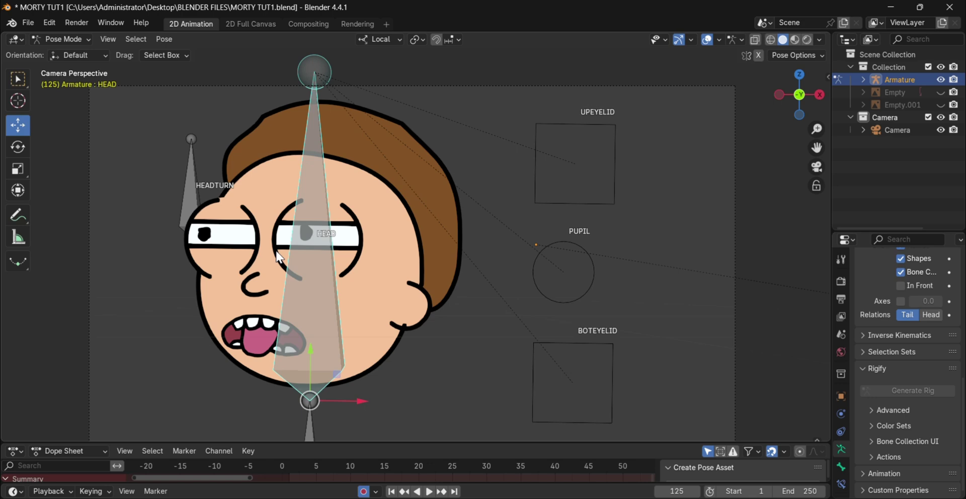
{"action": "left_click", "coordinate": [26, 148]}
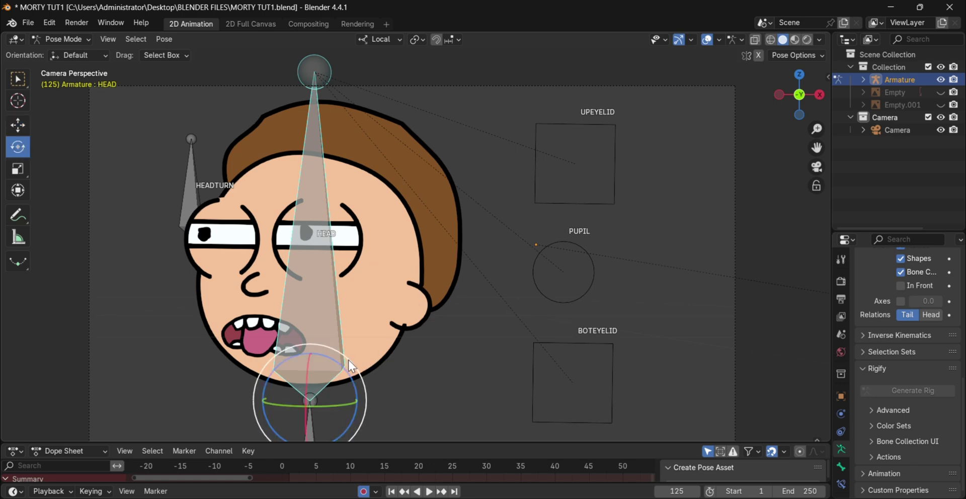
{"action": "left_click_drag", "start_coordinate": [348, 360], "coordinate": [360, 378]}
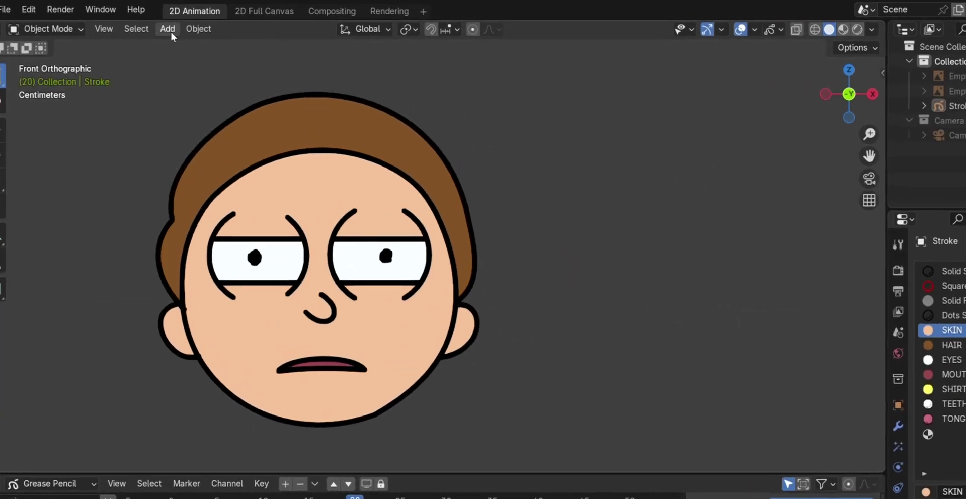
Add a single-bone armature to the scene and switch it to Edit Mode.
{"action": "left_click", "coordinate": [168, 25]}
{"action": "mouse_move", "coordinate": [217, 221]}
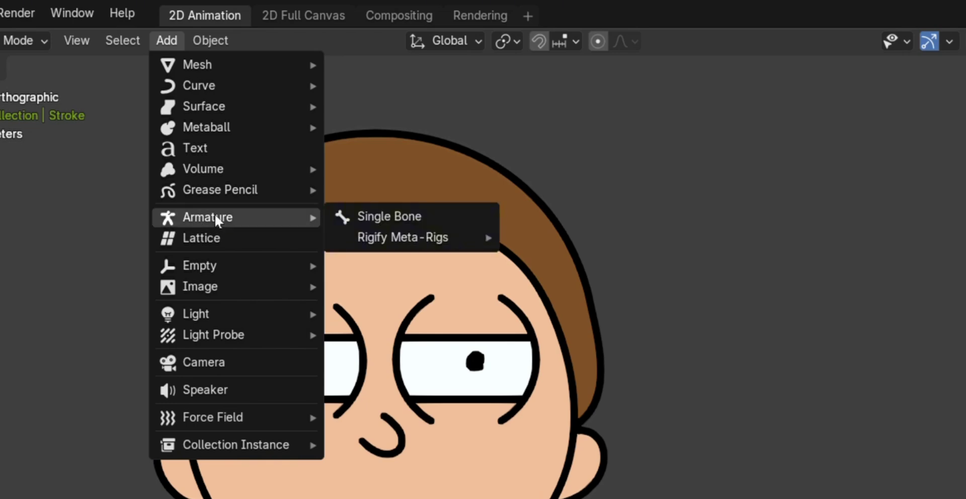
{"action": "left_click", "coordinate": [453, 226]}
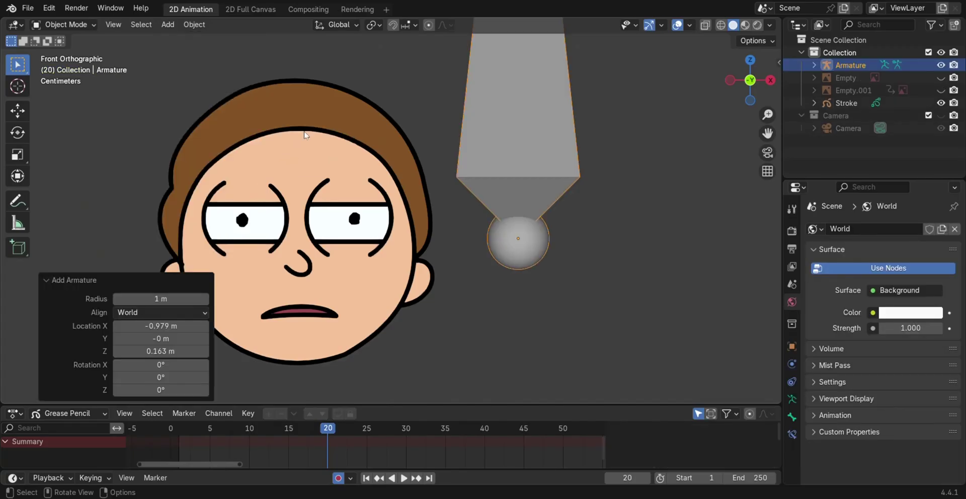
{"action": "scroll", "coordinate": [592, 184], "scroll_direction": "down", "scroll_amount": 3}
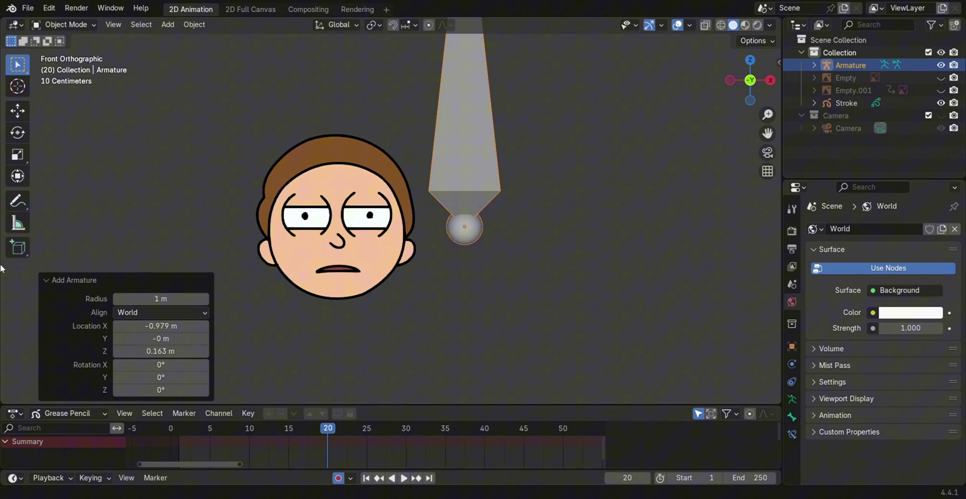
{"action": "scroll", "coordinate": [352, 201], "scroll_direction": "down", "scroll_amount": 3}
{"action": "left_click", "coordinate": [85, 28]}
{"action": "left_click", "coordinate": [83, 53]}
Scale the new bone down until it is shorter than the character's head.
{"action": "key", "text": "s"}
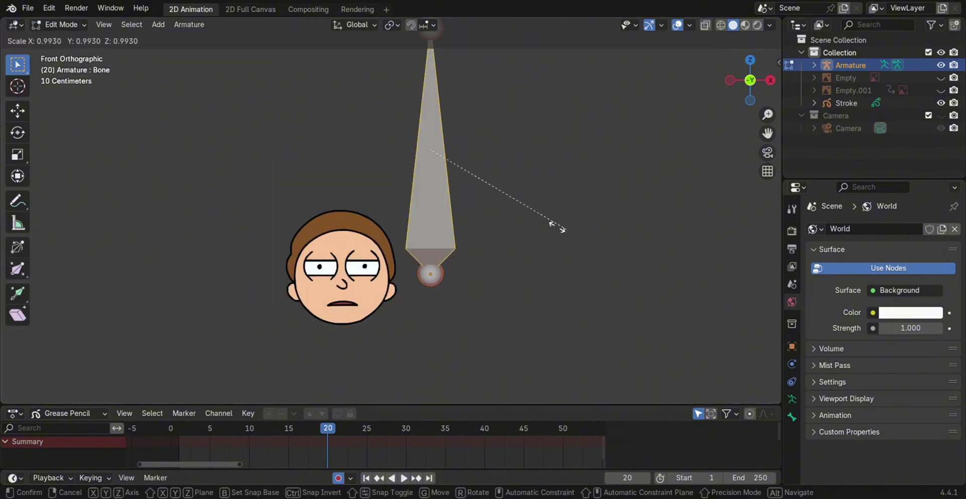
{"action": "left_click", "coordinate": [470, 189]}
{"action": "scroll", "coordinate": [459, 230], "scroll_direction": "up", "scroll_amount": 2}
{"action": "middle_click_drag", "start_coordinate": [459, 231], "coordinate": [460, 203], "text": "shift"}
{"action": "scroll", "coordinate": [468, 235], "scroll_direction": "up", "scroll_amount": 2}
{"action": "key", "text": "s"}
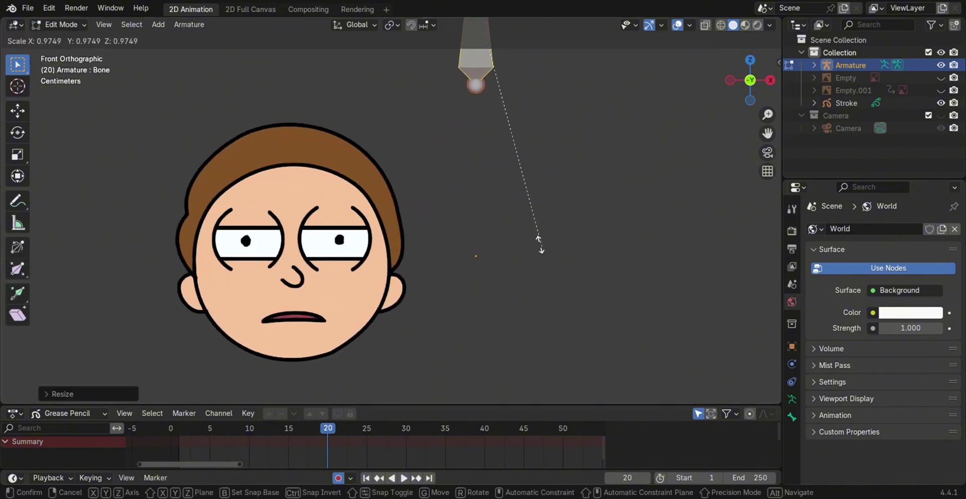
{"action": "left_click", "coordinate": [504, 209]}
Move the scaled bone to the empty space above and well to the right of the head.
{"action": "scroll", "coordinate": [499, 220], "scroll_direction": "down", "scroll_amount": 4}
{"action": "key", "text": "g"}
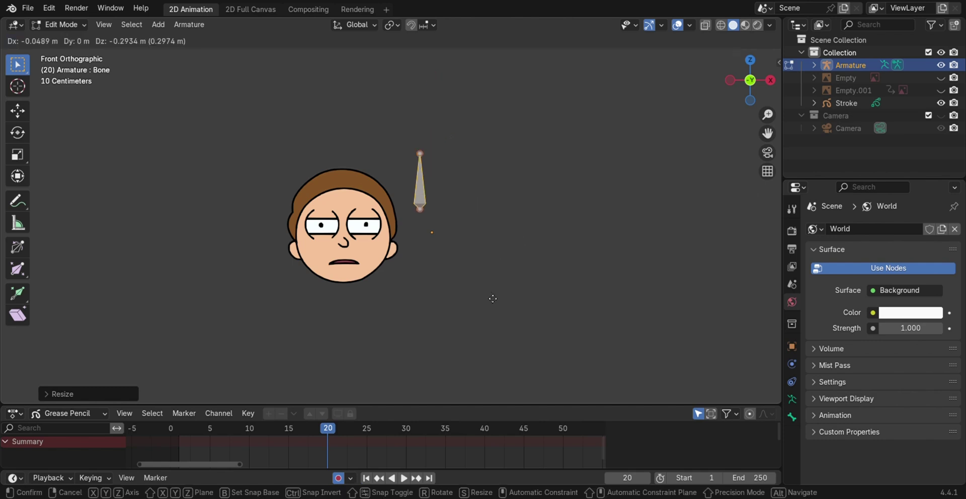
{"action": "key", "text": "z"}
{"action": "left_click", "coordinate": [502, 321]}
{"action": "scroll", "coordinate": [468, 254], "scroll_direction": "up", "scroll_amount": 4}
{"action": "scroll", "coordinate": [458, 240], "scroll_direction": "down", "scroll_amount": 2}
{"action": "middle_click_drag", "start_coordinate": [458, 240], "coordinate": [433, 232], "text": "shift"}
{"action": "key", "text": "g"}
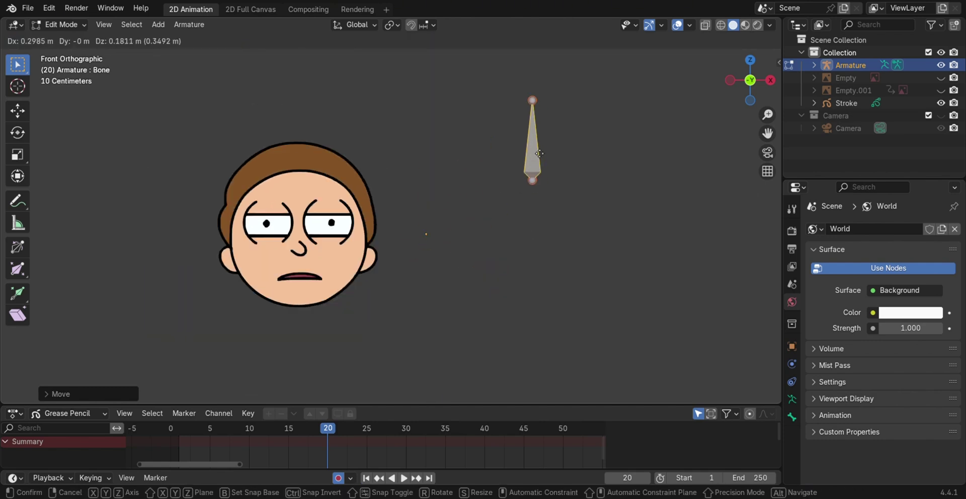
{"action": "left_click", "coordinate": [546, 148]}
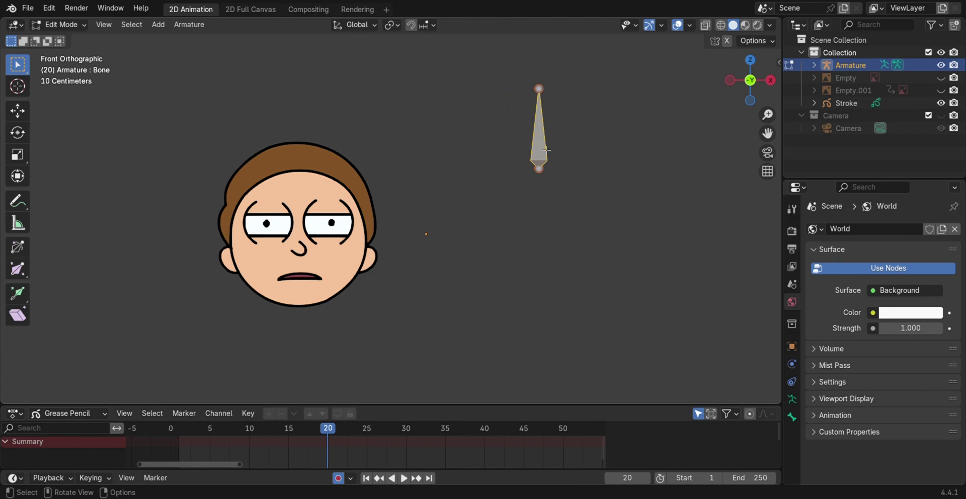
Duplicate the bone to below the chin as a neck, and extrude a head bone from its tip past the hair.
{"action": "key", "text": "shift+d"}
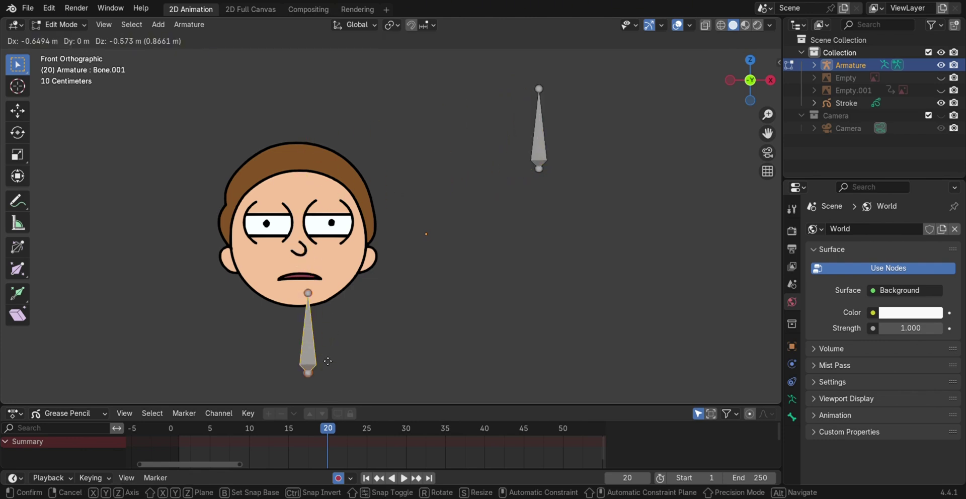
{"action": "left_click", "coordinate": [322, 381]}
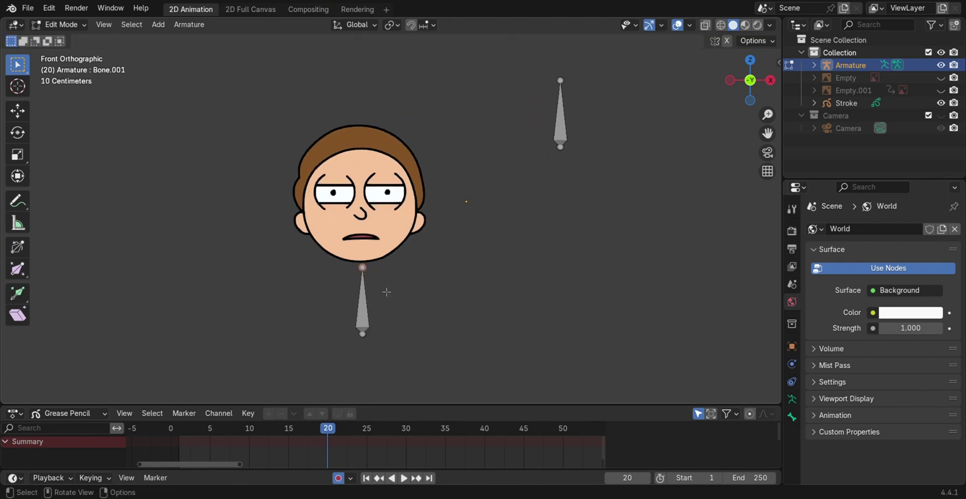
{"action": "key", "text": "e"}
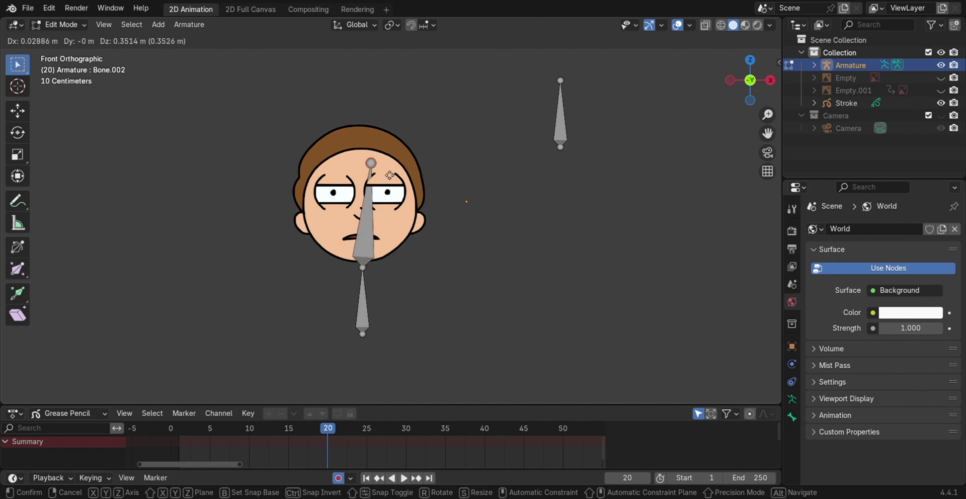
{"action": "left_click", "coordinate": [383, 145]}
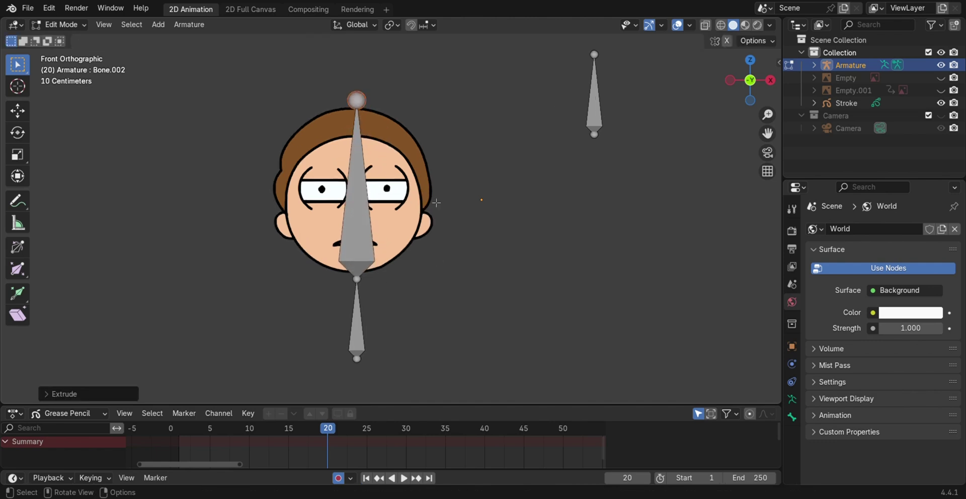
Duplicate the head bone, scale the copy down, and place it beside the face at mouth level.
{"action": "left_click", "coordinate": [369, 214]}
{"action": "scroll", "coordinate": [322, 241], "scroll_direction": "up", "scroll_amount": 1}
{"action": "key", "text": "shift+d"}
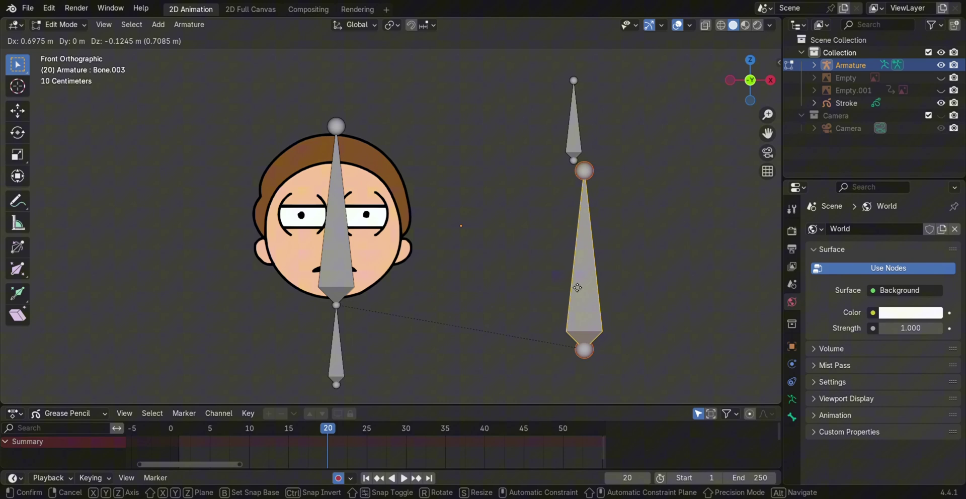
{"action": "left_click", "coordinate": [607, 284]}
{"action": "key", "text": "s"}
{"action": "left_click", "coordinate": [598, 291]}
{"action": "key", "text": "g"}
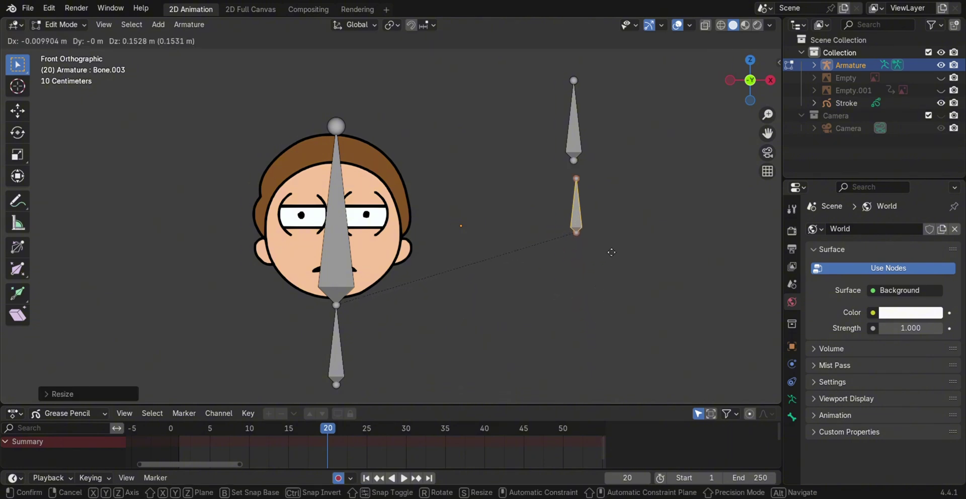
{"action": "left_click", "coordinate": [606, 248]}
{"action": "key", "text": "g"}
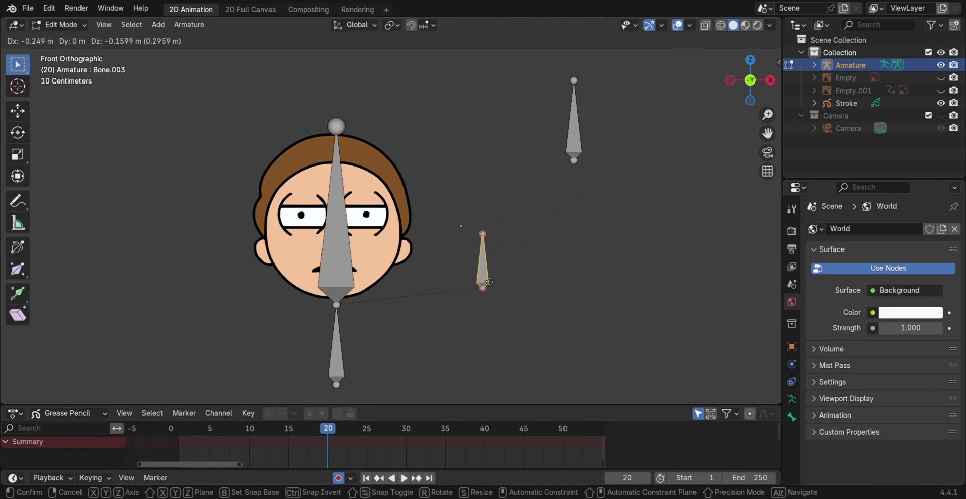
{"action": "left_click", "coordinate": [487, 287]}
Duplicate the head bone again, shrink the copy, and place it just above the small bone beside the face.
{"action": "left_click", "coordinate": [347, 251]}
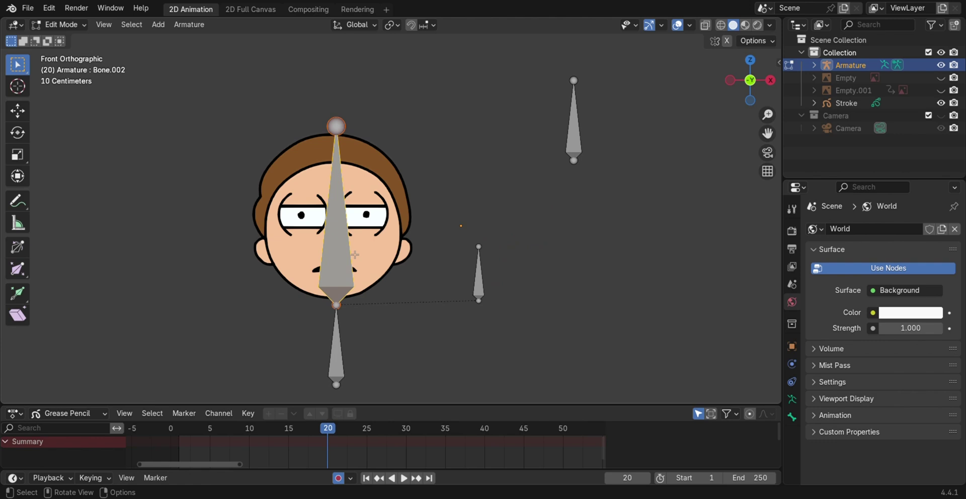
{"action": "key", "text": "shift+d"}
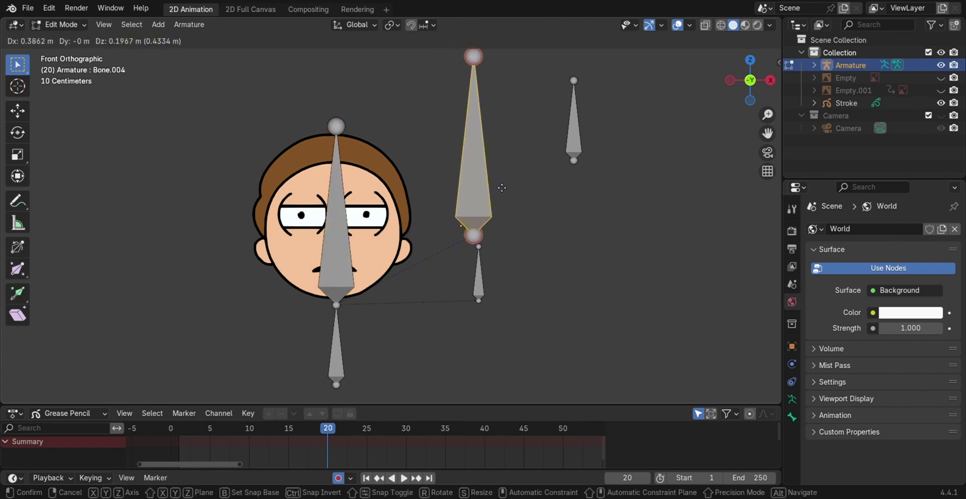
{"action": "left_click", "coordinate": [500, 189]}
{"action": "key", "text": "s"}
{"action": "left_click", "coordinate": [503, 180]}
{"action": "key", "text": "g"}
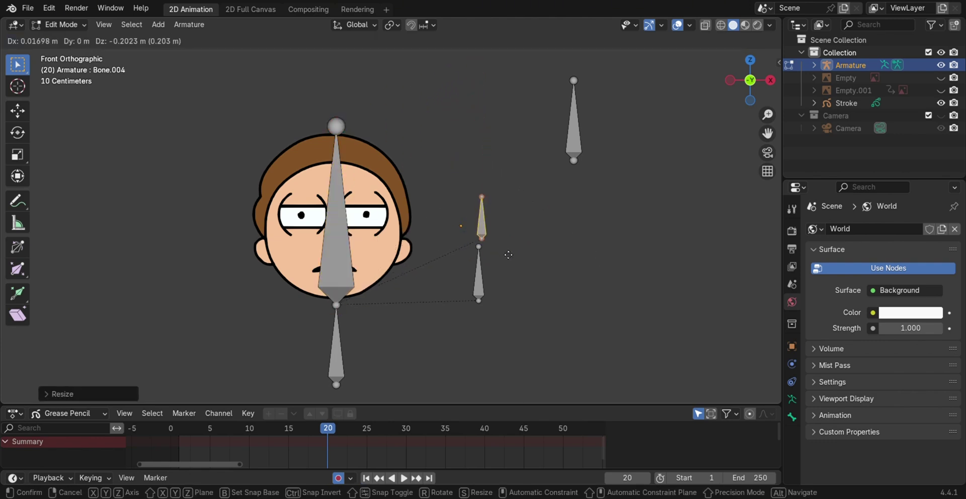
{"action": "left_click", "coordinate": [505, 252]}
Duplicate the lower small bone along the Z axis to sit above the other two small bones.
{"action": "key", "text": "shift+d"}
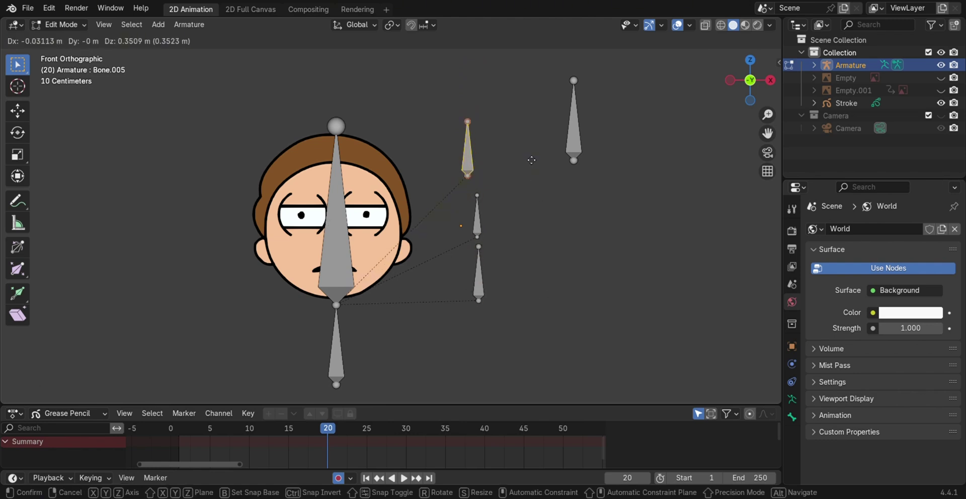
{"action": "key", "text": "z"}
{"action": "left_click", "coordinate": [528, 176]}
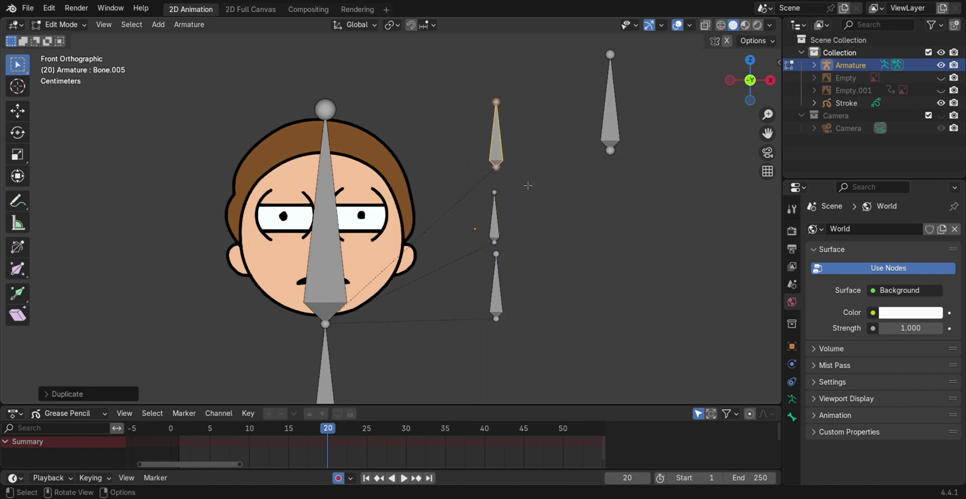
Enable the display of bone names in the armature's viewport display settings.
{"action": "left_click", "coordinate": [339, 213]}
{"action": "left_click", "coordinate": [791, 399]}
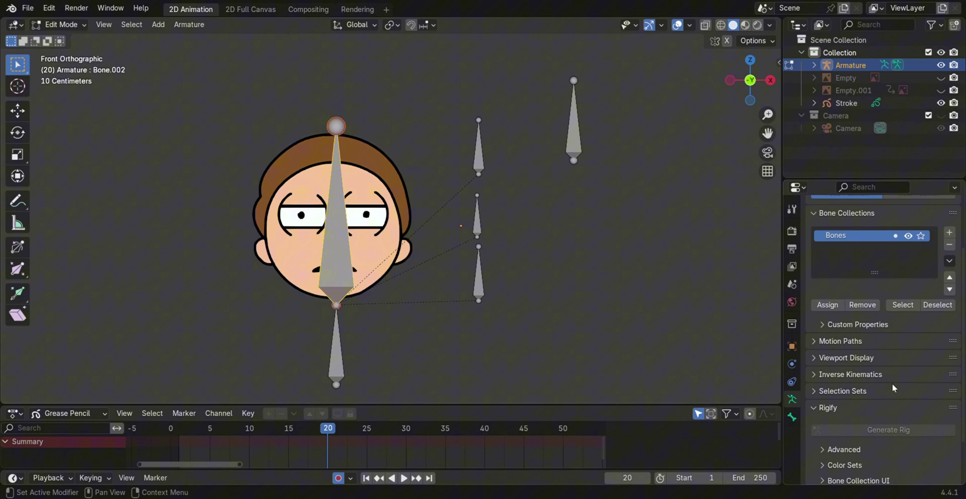
{"action": "scroll", "coordinate": [832, 387], "scroll_direction": "down", "scroll_amount": 3}
{"action": "left_click", "coordinate": [855, 331]}
{"action": "left_click", "coordinate": [871, 342]}
{"action": "scroll", "coordinate": [505, 146], "scroll_direction": "up", "scroll_amount": 1}
Rename the uppermost of the three small bones beside the face as UPEYELID.
{"action": "left_click", "coordinate": [505, 145]}
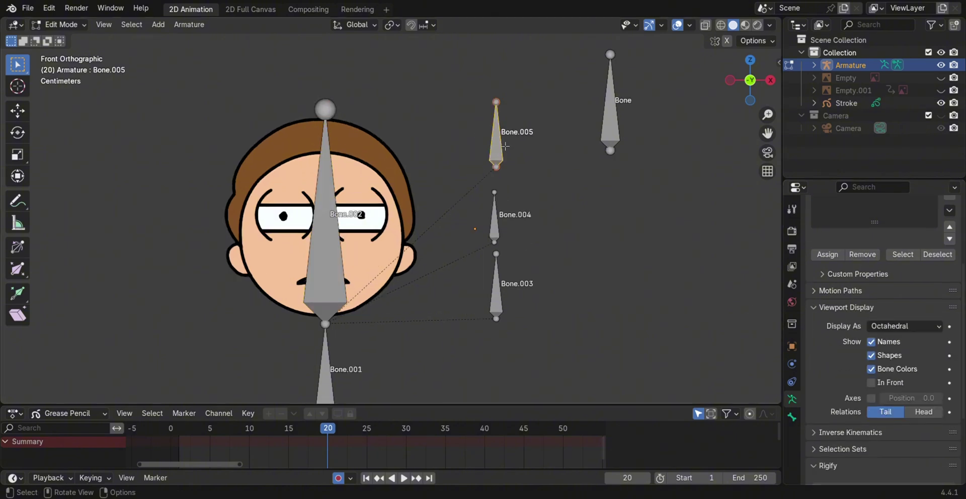
{"action": "key", "text": "F2"}
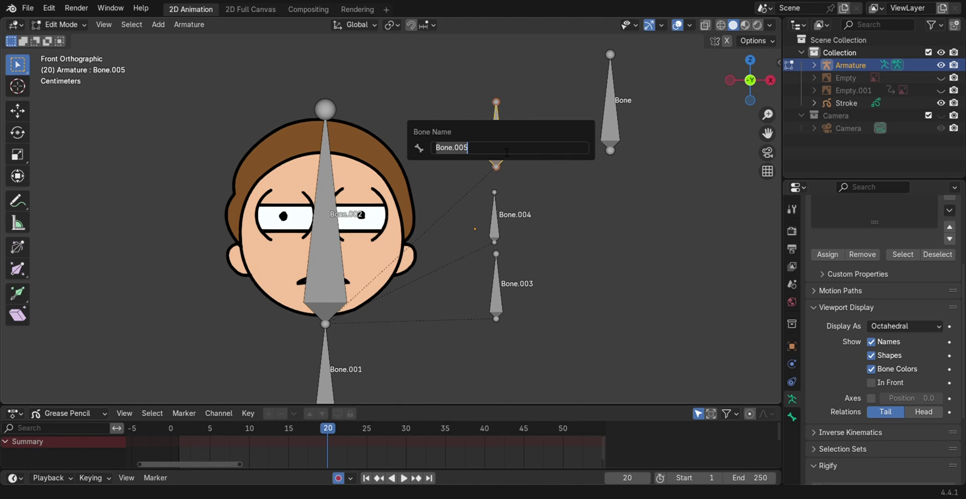
{"action": "type", "text": "u"}
{"action": "key", "text": "Return"}
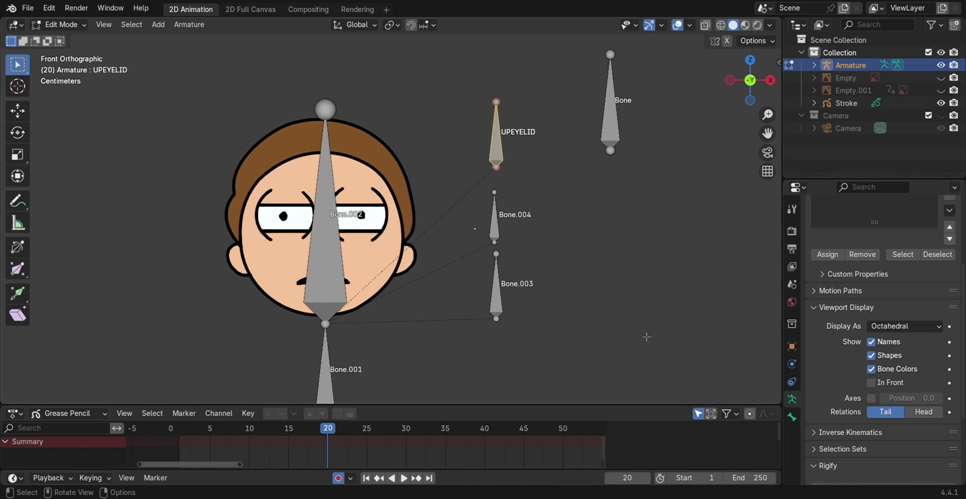
Rename the middle small bone beside the face as PUPIL.
{"action": "left_click", "coordinate": [503, 225]}
{"action": "key", "text": "F2"}
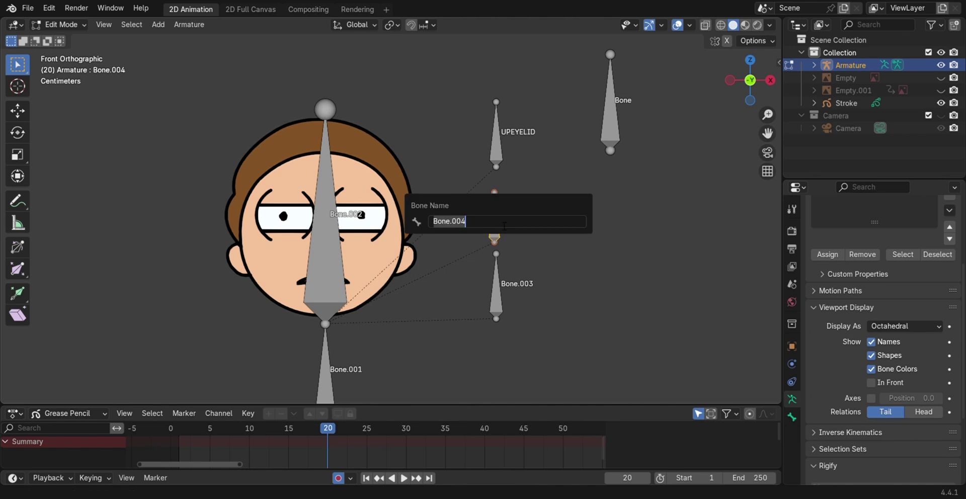
{"action": "type", "text": "PUPIL"}
{"action": "key", "text": "Return"}
Rename the lowest small bone beside the face as BOTEYELID.
{"action": "left_click", "coordinate": [505, 308]}
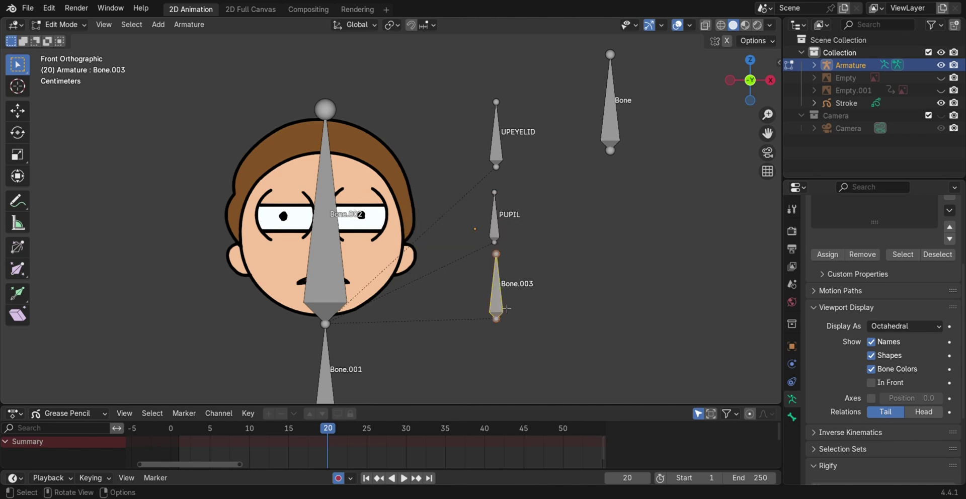
{"action": "key", "text": "F2"}
{"action": "type", "text": "BOTEYELID"}
{"action": "key", "text": "Return"}
Move the original separate bone to the side of the head opposite the eye bones and rename it HEADTURN.
{"action": "left_click", "coordinate": [608, 136]}
{"action": "middle_click_drag", "start_coordinate": [608, 151], "coordinate": [585, 177], "text": "shift"}
{"action": "scroll", "coordinate": [583, 214], "scroll_direction": "down", "scroll_amount": 2}
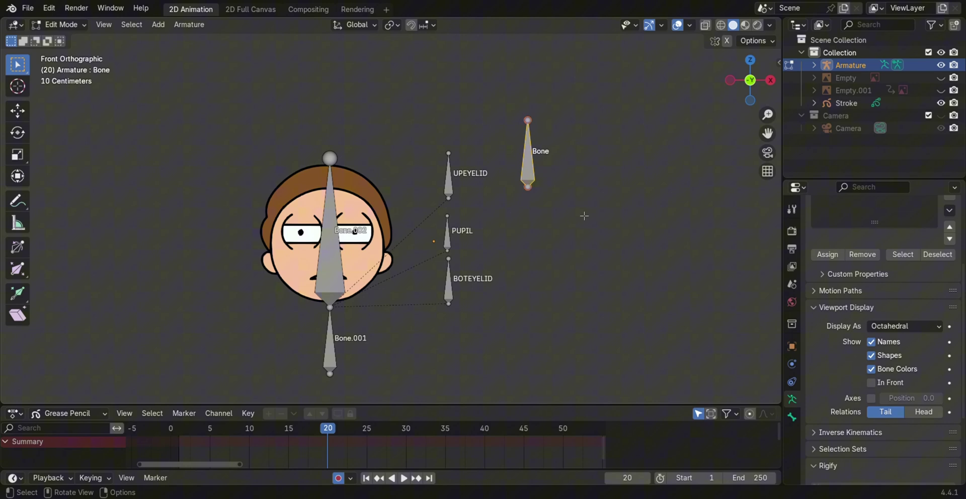
{"action": "scroll", "coordinate": [583, 212], "scroll_direction": "up", "scroll_amount": 1}
{"action": "key", "text": "g"}
{"action": "left_click", "coordinate": [161, 274]}
{"action": "middle_click_drag", "start_coordinate": [161, 273], "coordinate": [221, 240], "text": "shift"}
{"action": "key", "text": "F2"}
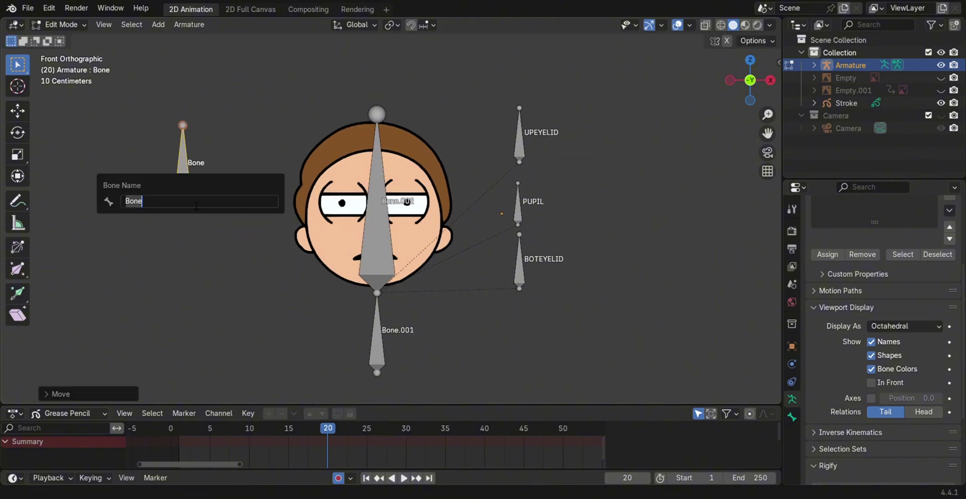
{"action": "type", "text": "HEADTURN"}
{"action": "key", "text": "Return"}
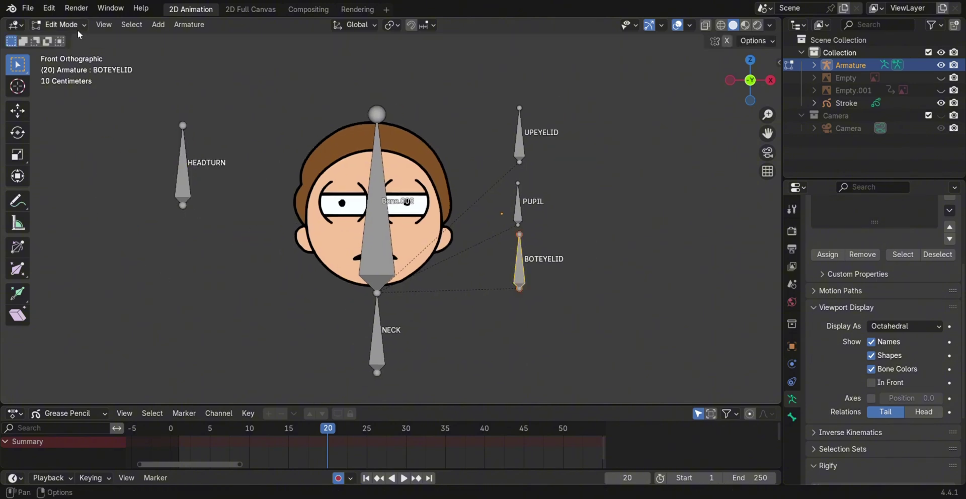
Return the armature to Object Mode and parent the Grease Pencil head to it using Armature Deform With Empty Groups.
{"action": "left_click", "coordinate": [71, 29]}
{"action": "left_click", "coordinate": [63, 38]}
{"action": "scroll", "coordinate": [525, 190], "scroll_direction": "up", "scroll_amount": 2}
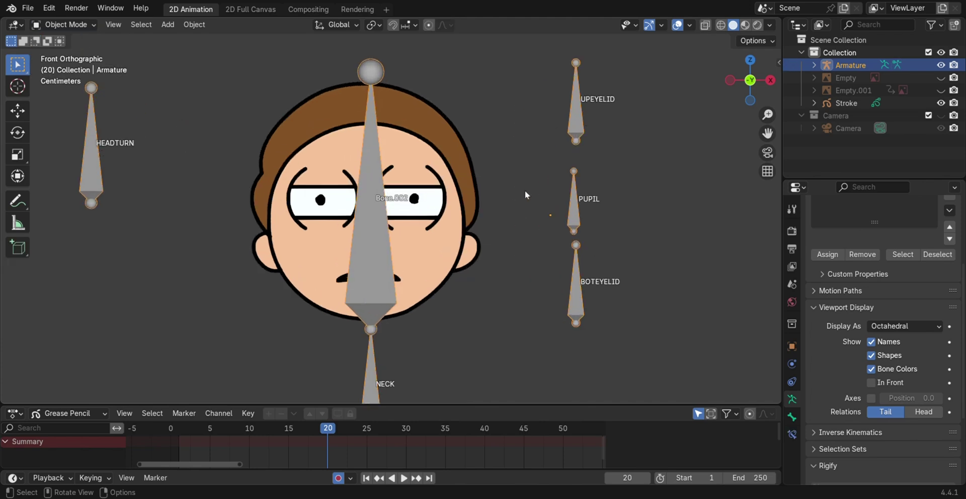
{"action": "scroll", "coordinate": [524, 190], "scroll_direction": "down", "scroll_amount": 2}
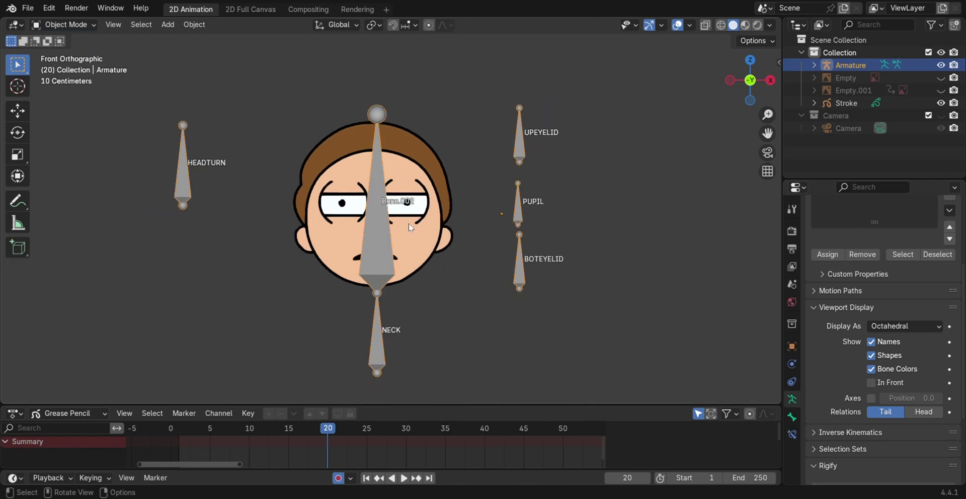
{"action": "scroll", "coordinate": [413, 227], "scroll_direction": "up", "scroll_amount": 1}
{"action": "left_click_drag", "start_coordinate": [466, 405], "coordinate": [462, 430]}
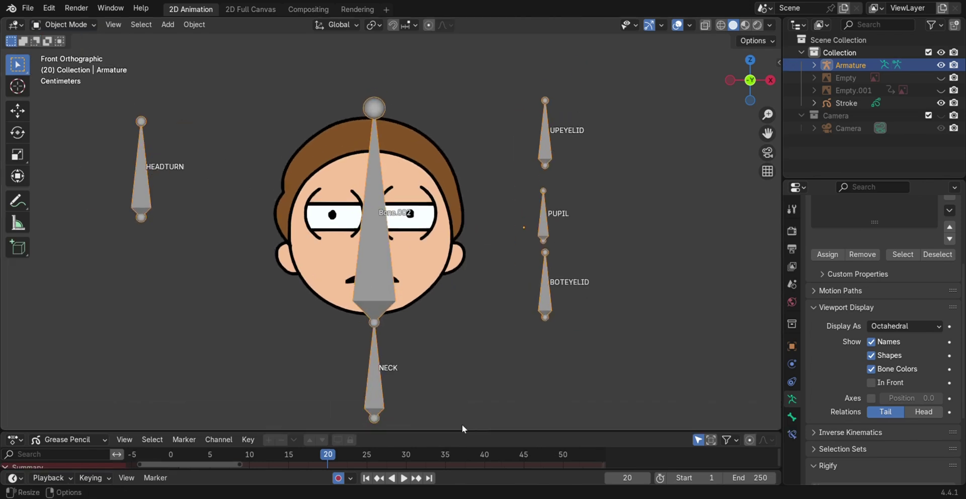
{"action": "left_click", "coordinate": [334, 255]}
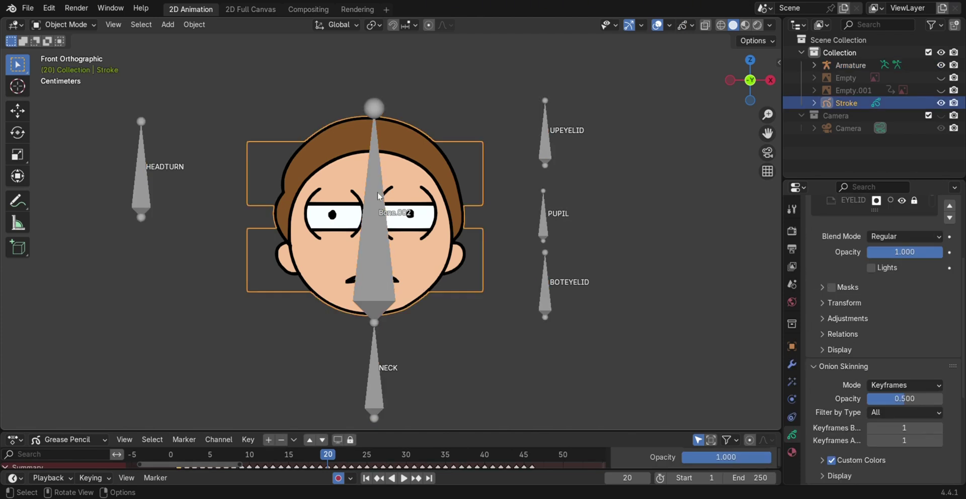
{"action": "left_click", "coordinate": [548, 228], "text": "shift"}
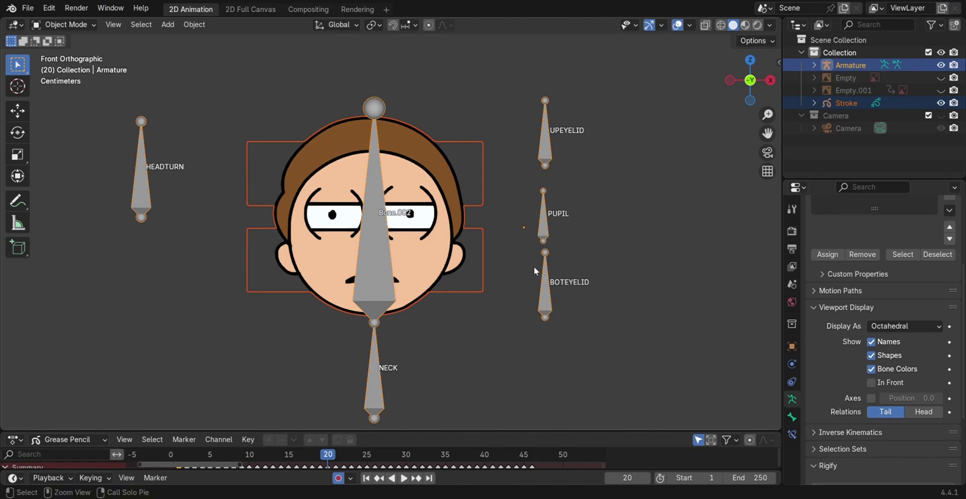
{"action": "key", "text": "ctrl+p"}
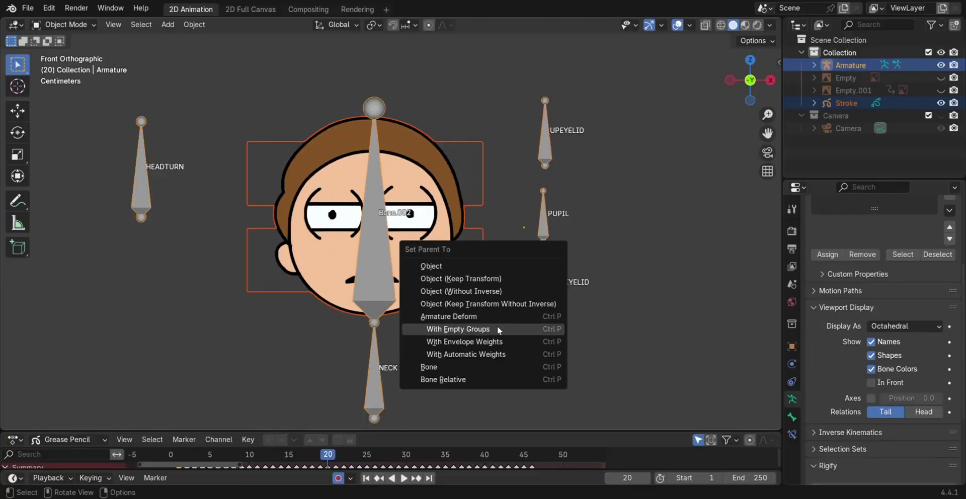
{"action": "left_click", "coordinate": [497, 330]}
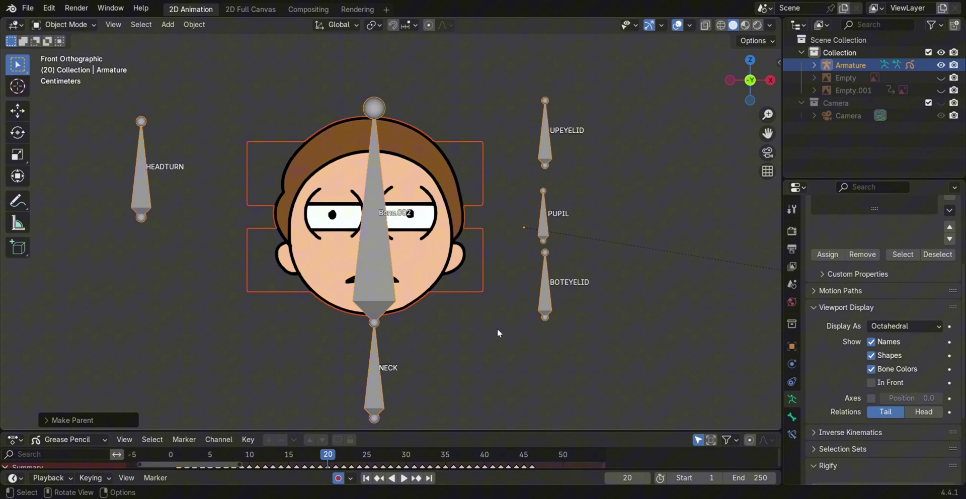
Put the Grease Pencil head drawing into Edit Mode and make its EYELID layer active.
{"action": "left_click", "coordinate": [440, 230]}
{"action": "left_click", "coordinate": [75, 24]}
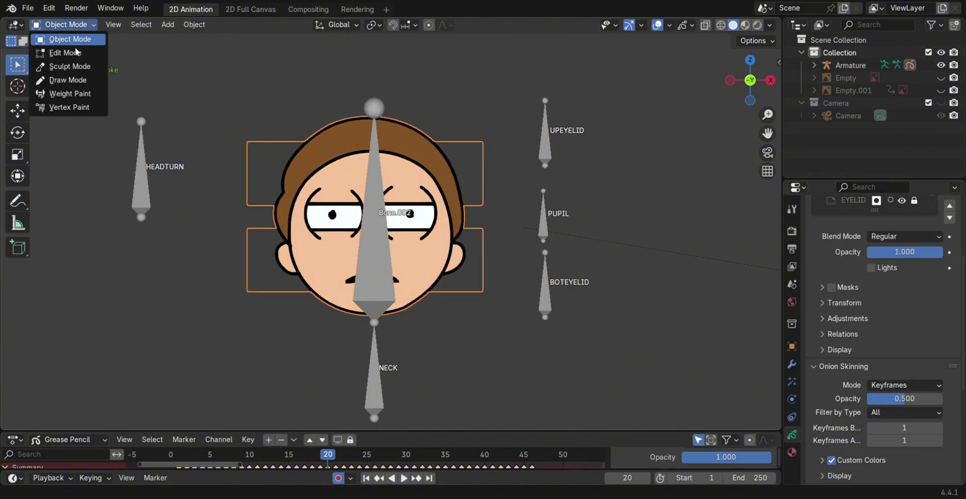
{"action": "left_click", "coordinate": [66, 52]}
{"action": "scroll", "coordinate": [425, 146], "scroll_direction": "up", "scroll_amount": 2}
{"action": "scroll", "coordinate": [423, 220], "scroll_direction": "down", "scroll_amount": 1}
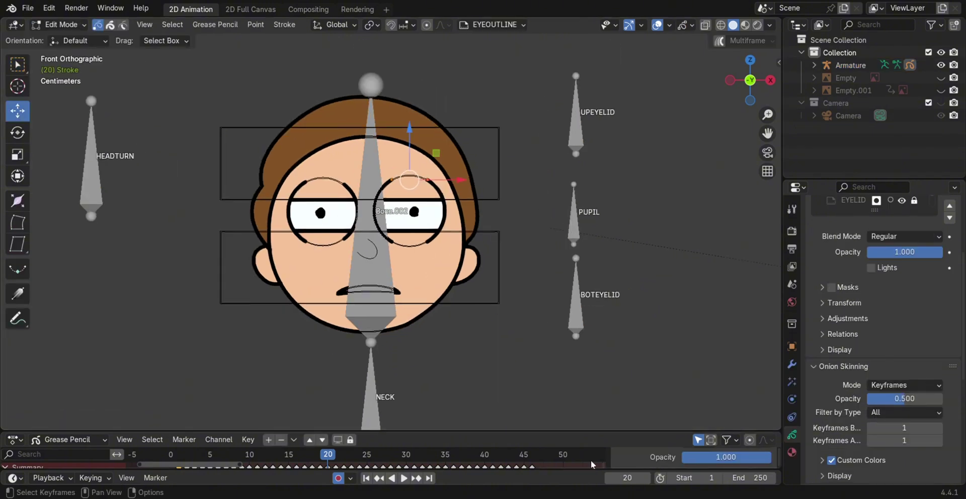
{"action": "left_click_drag", "start_coordinate": [585, 431], "coordinate": [579, 361]}
{"action": "left_click", "coordinate": [24, 432]}
{"action": "left_click", "coordinate": [26, 454]}
{"action": "scroll", "coordinate": [28, 448], "scroll_direction": "down", "scroll_amount": 3}
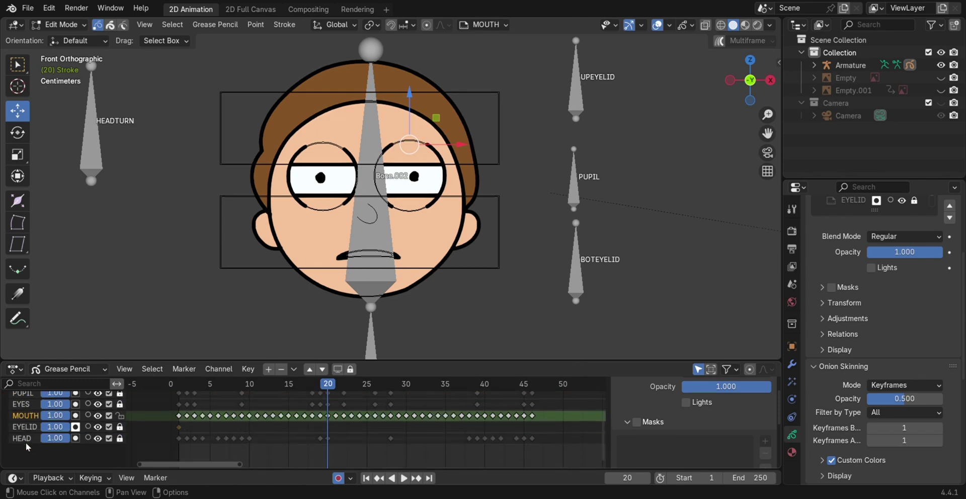
{"action": "left_click", "coordinate": [24, 426]}
Select the upper eyelid rectangle and assign its points to the UPEYELID vertex group.
{"action": "left_click_drag", "start_coordinate": [527, 360], "coordinate": [522, 402]}
{"action": "mouse_move", "coordinate": [184, 81]}
{"action": "left_mouse_down"}
{"action": "mouse_move", "coordinate": [523, 212]}
{"action": "mouse_move", "coordinate": [533, 203]}
{"action": "left_mouse_up"}
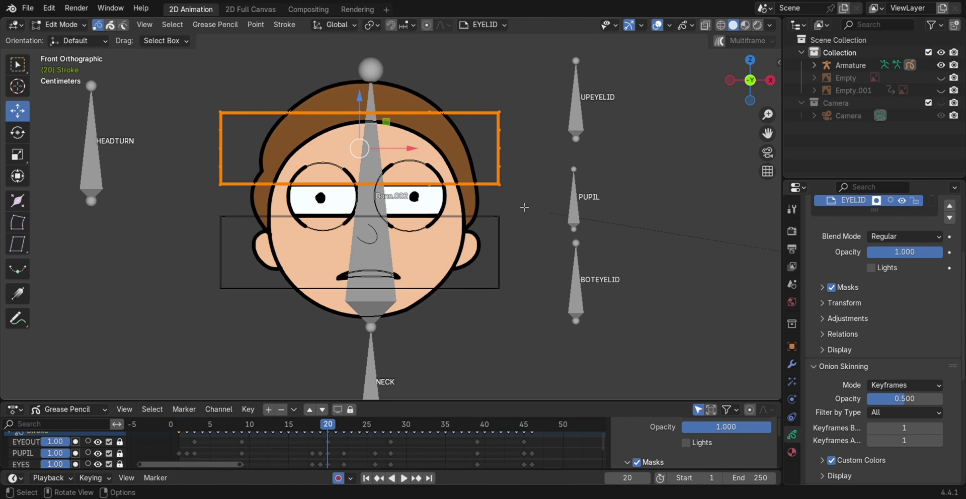
{"action": "left_click", "coordinate": [792, 364]}
{"action": "left_click", "coordinate": [791, 435]}
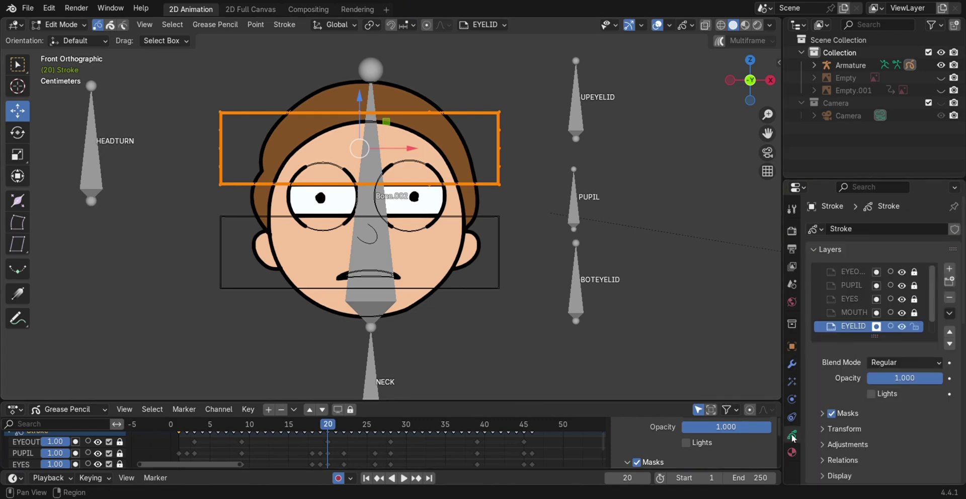
{"action": "scroll", "coordinate": [941, 418], "scroll_direction": "down", "scroll_amount": 4}
{"action": "scroll", "coordinate": [943, 419], "scroll_direction": "down", "scroll_amount": 10}
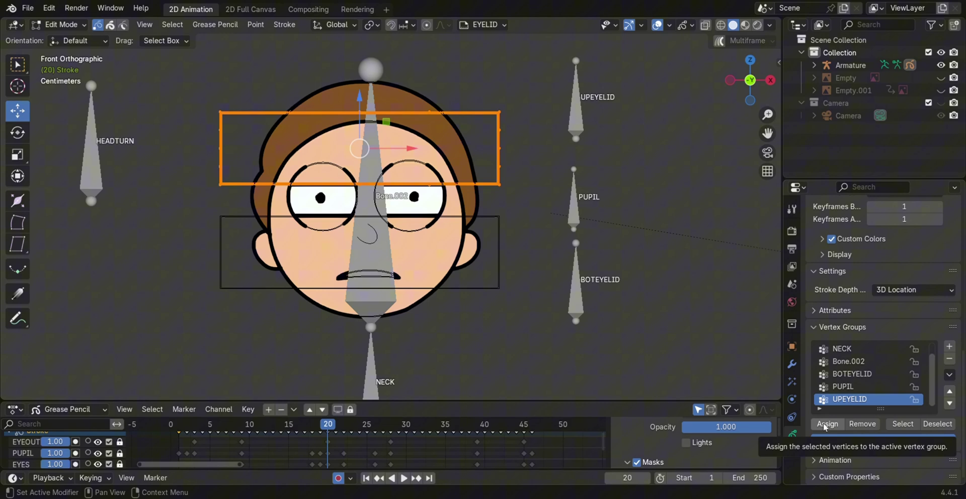
{"action": "left_click", "coordinate": [823, 423]}
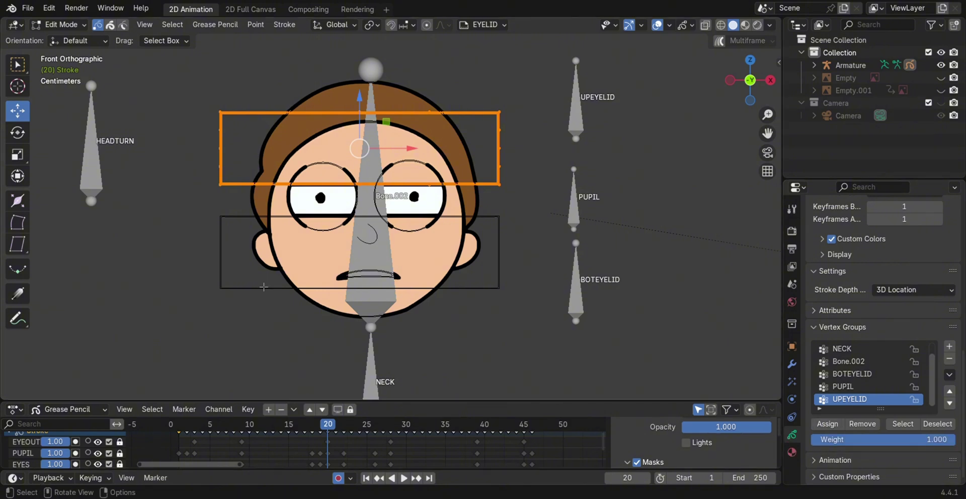
Select the lower eyelid rectangle and assign its points to the BOTEYELID vertex group.
{"action": "key", "text": "b"}
{"action": "mouse_move", "coordinate": [190, 202]}
{"action": "left_mouse_down"}
{"action": "mouse_move", "coordinate": [463, 345]}
{"action": "mouse_move", "coordinate": [553, 375]}
{"action": "left_mouse_up"}
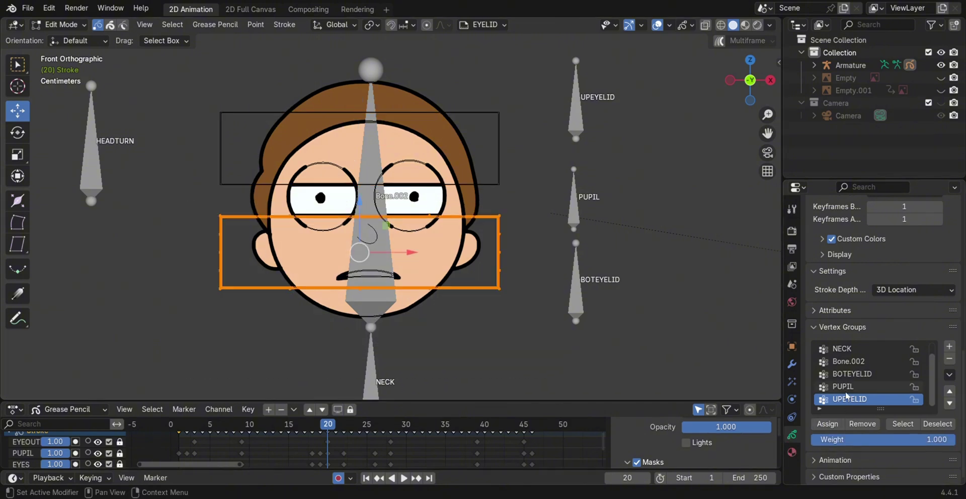
{"action": "scroll", "coordinate": [854, 370], "scroll_direction": "up", "scroll_amount": 1}
{"action": "scroll", "coordinate": [850, 382], "scroll_direction": "down", "scroll_amount": 1}
{"action": "left_click", "coordinate": [850, 375]}
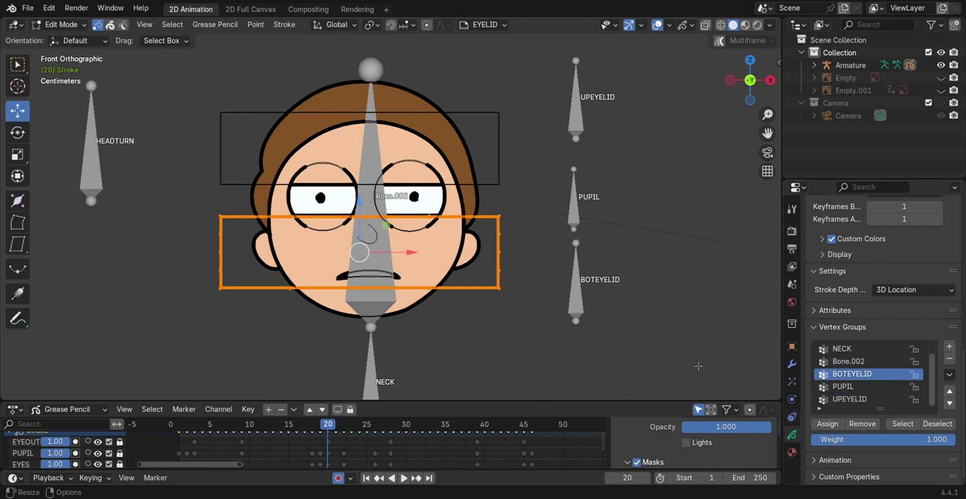
Make the HEAD layer active and select all of its strokes on the current frame.
{"action": "left_click", "coordinate": [486, 238]}
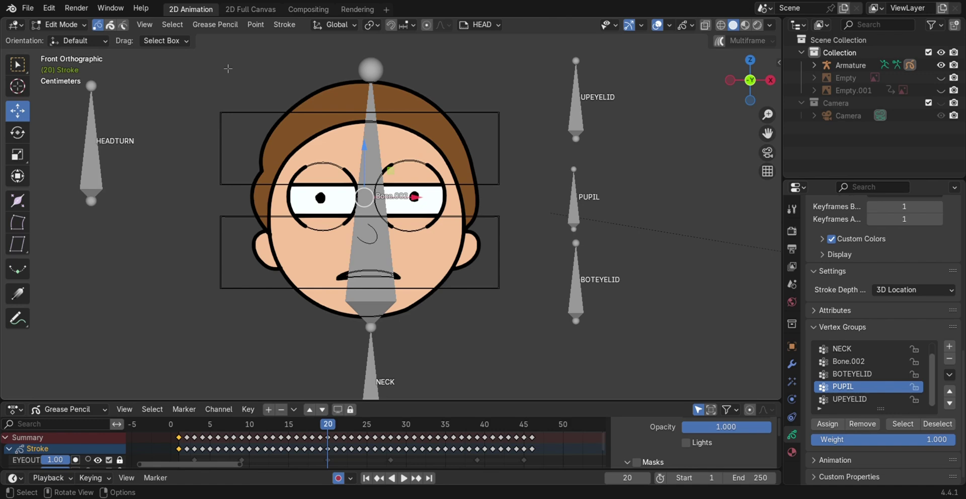
{"action": "mouse_move", "coordinate": [188, 47]}
{"action": "left_mouse_down"}
{"action": "mouse_move", "coordinate": [482, 366]}
{"action": "mouse_move", "coordinate": [498, 372]}
{"action": "left_mouse_up"}
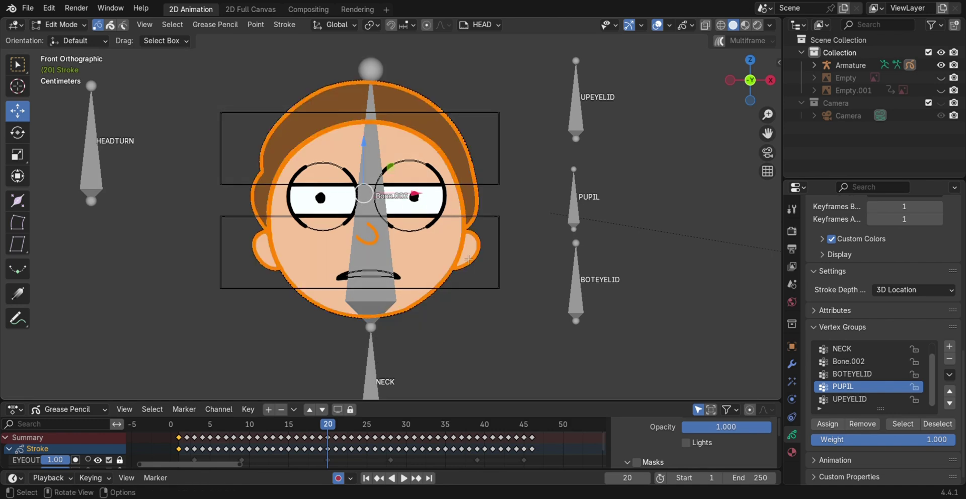
{"action": "scroll", "coordinate": [468, 259], "scroll_direction": "up", "scroll_amount": 1}
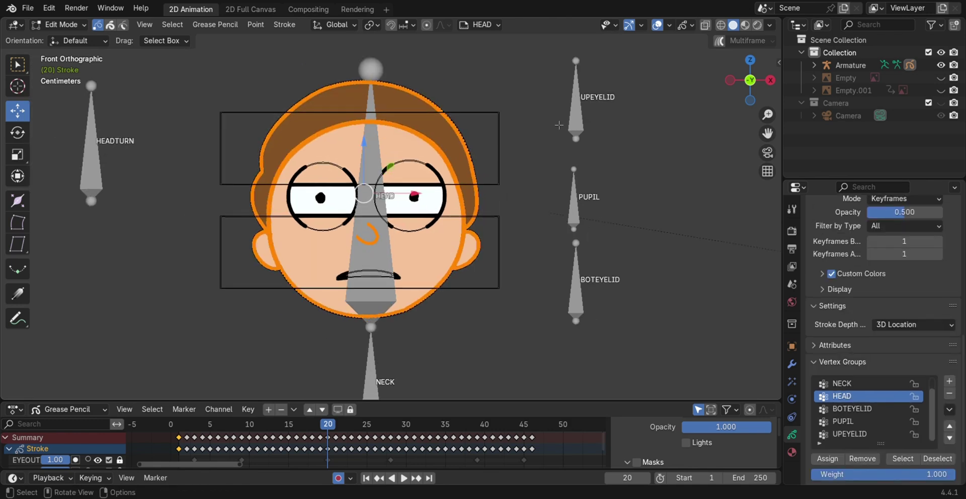
Enable multiframe editing, select the HEAD layer's strokes on every keyframe and assign them to the HEAD vertex group.
{"action": "left_click", "coordinate": [719, 41]}
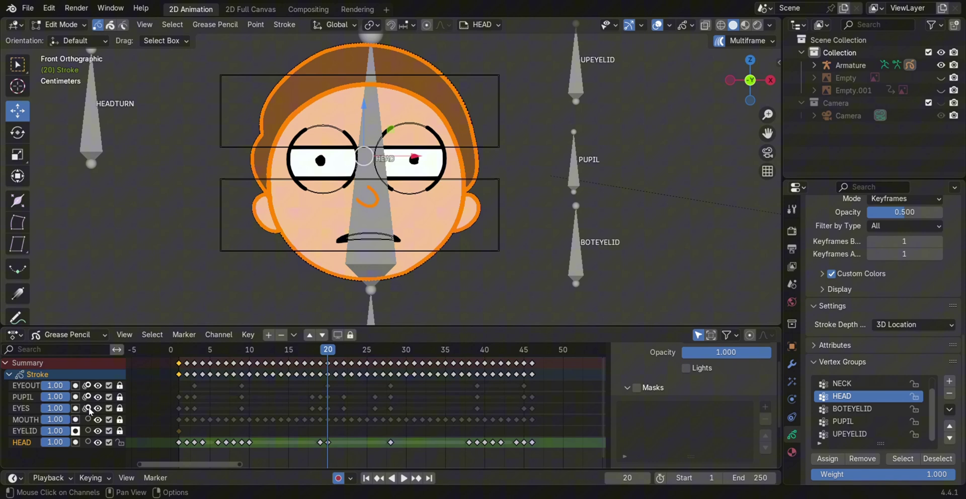
{"action": "left_click_drag", "start_coordinate": [419, 326], "coordinate": [458, 326]}
{"action": "scroll", "coordinate": [459, 252], "scroll_direction": "up", "scroll_amount": 1}
{"action": "key", "text": "a"}
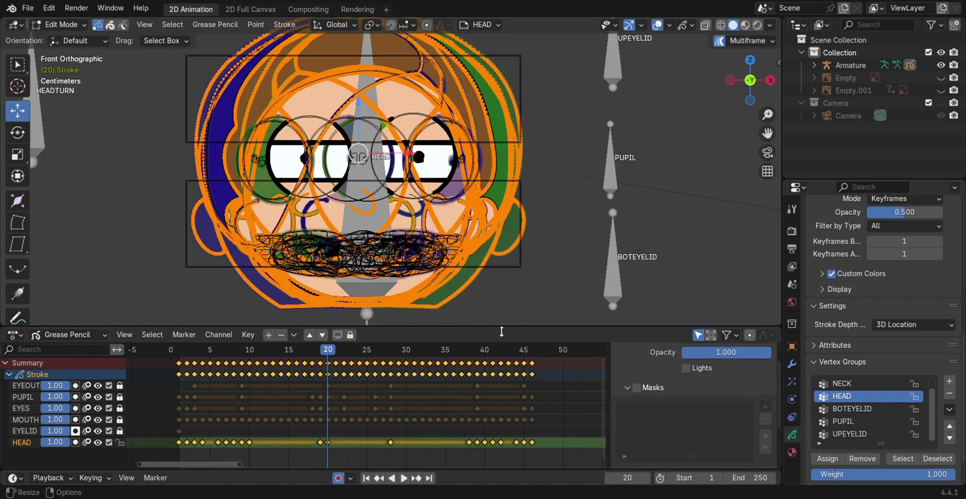
{"action": "left_click_drag", "start_coordinate": [501, 331], "coordinate": [483, 412]}
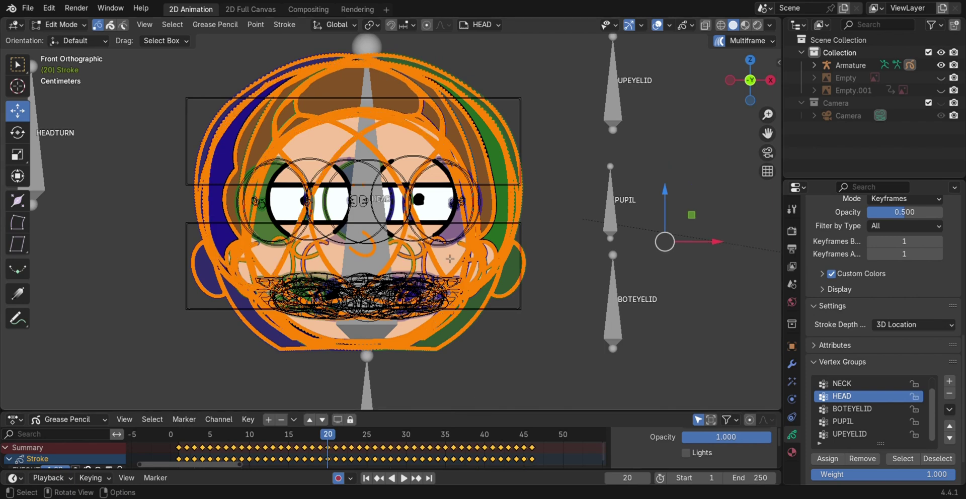
{"action": "left_click_drag", "start_coordinate": [513, 413], "coordinate": [510, 454]}
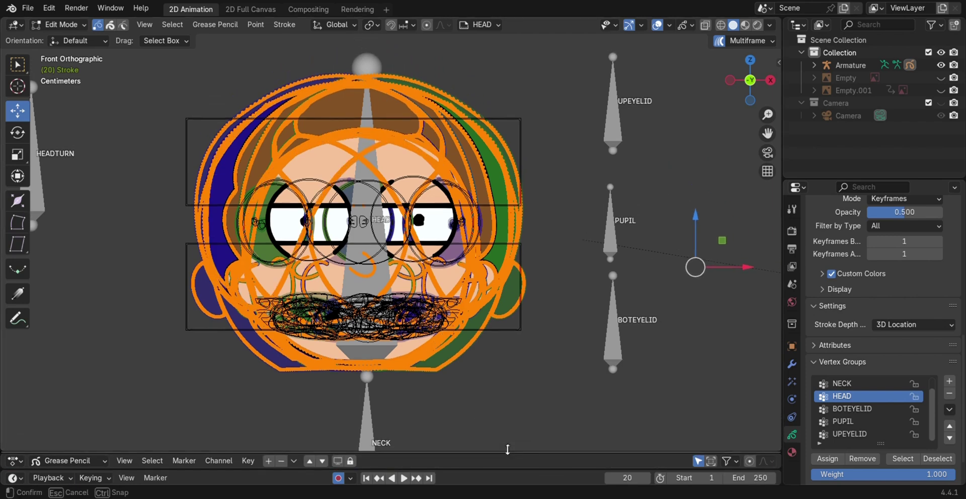
{"action": "scroll", "coordinate": [933, 401], "scroll_direction": "down", "scroll_amount": 2}
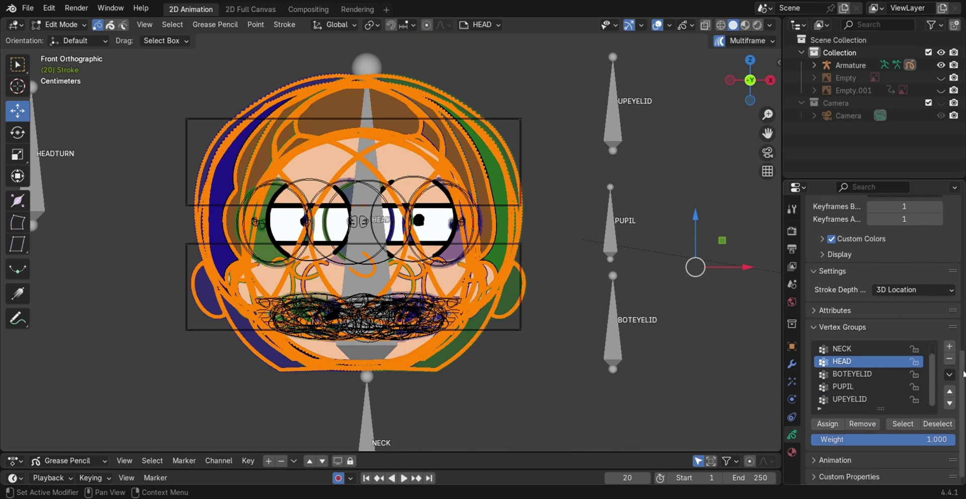
{"action": "left_click", "coordinate": [828, 424]}
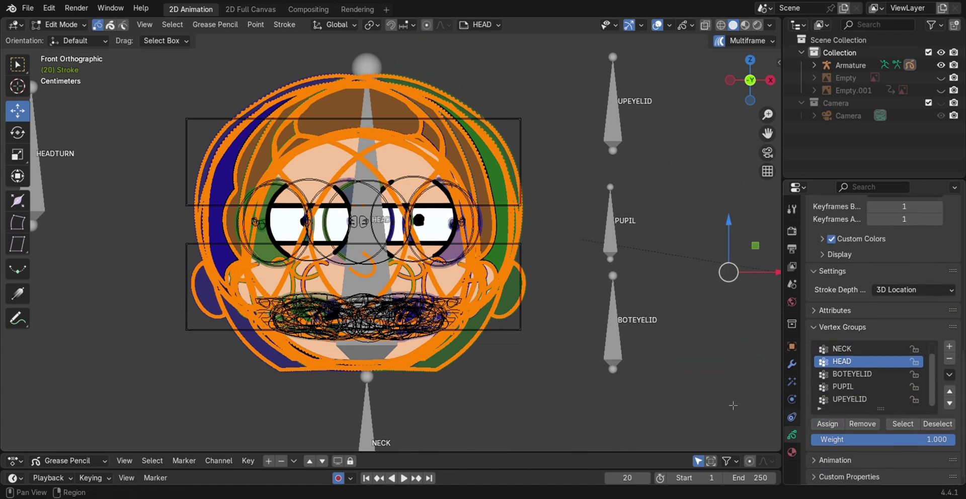
Switch to the EYES layer and assign all its strokes across the keyframes to the HEAD vertex group.
{"action": "left_click", "coordinate": [481, 24]}
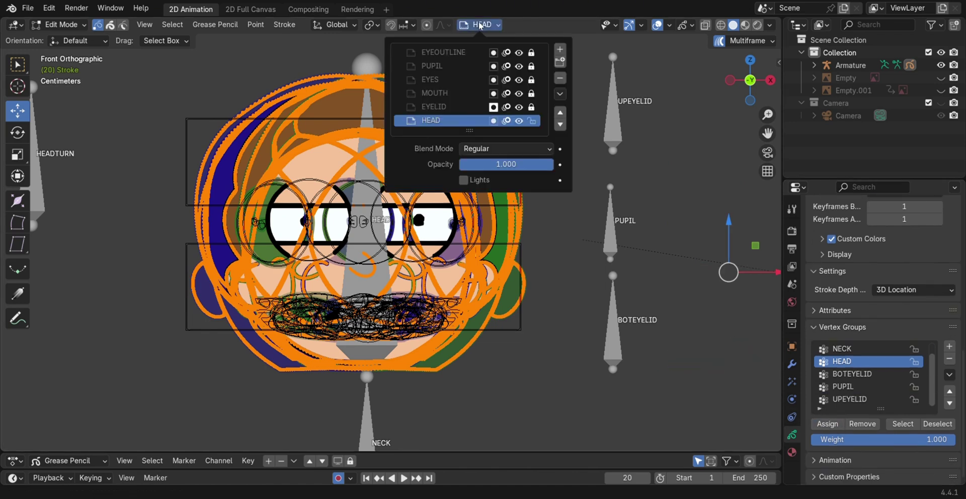
{"action": "left_click", "coordinate": [451, 81]}
{"action": "key", "text": "a"}
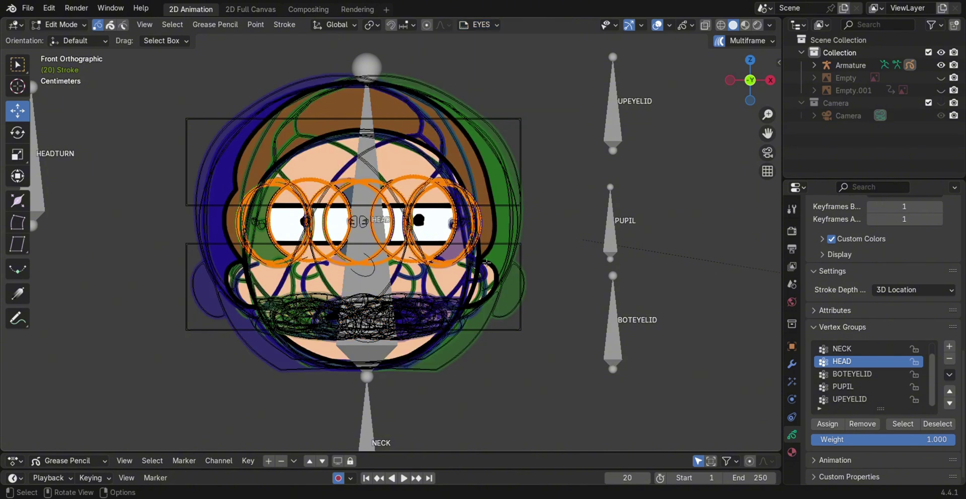
{"action": "left_click", "coordinate": [828, 424]}
Unlock the drawing's layers and assign the MOUTH layer's strokes across the keyframes to the HEAD vertex group.
{"action": "left_click_drag", "start_coordinate": [435, 451], "coordinate": [435, 254]}
{"action": "left_click", "coordinate": [121, 325]}
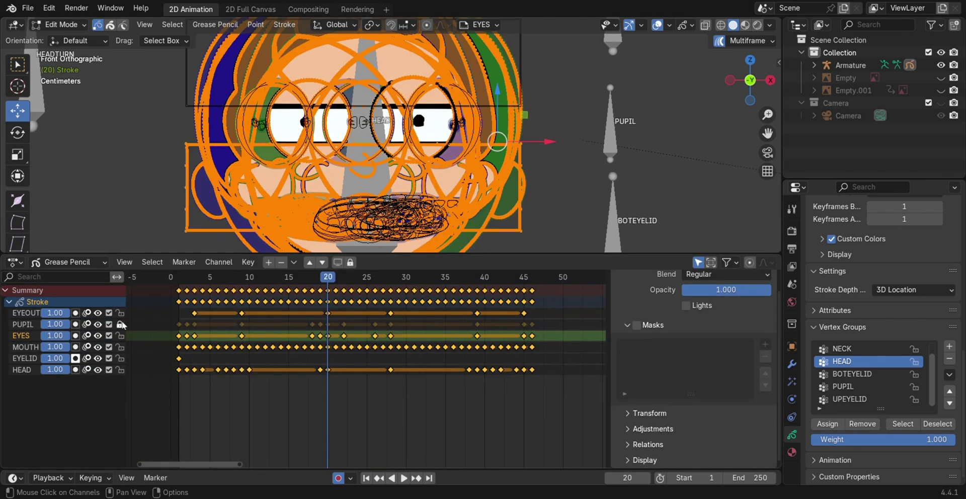
{"action": "left_click", "coordinate": [121, 324]}
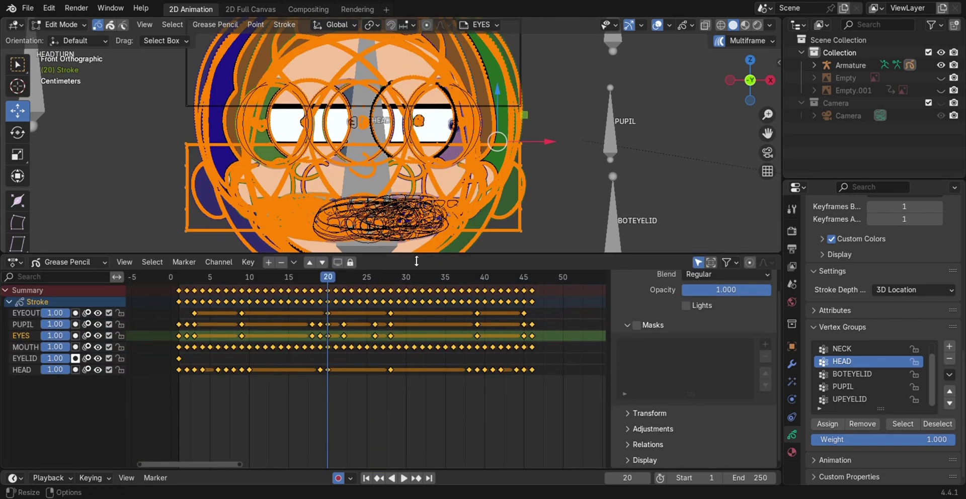
{"action": "left_click_drag", "start_coordinate": [416, 261], "coordinate": [417, 401]}
{"action": "left_click", "coordinate": [478, 25]}
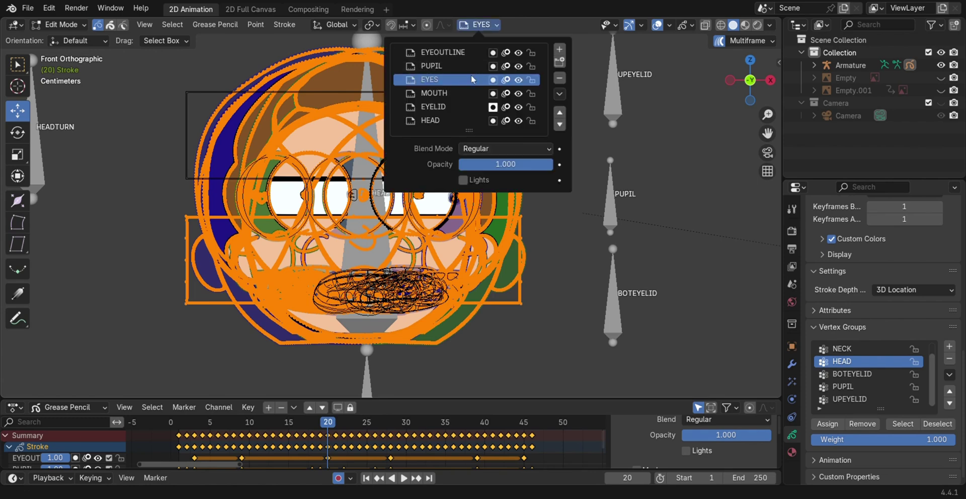
{"action": "left_click", "coordinate": [451, 93]}
{"action": "scroll", "coordinate": [432, 338], "scroll_direction": "up", "scroll_amount": 2}
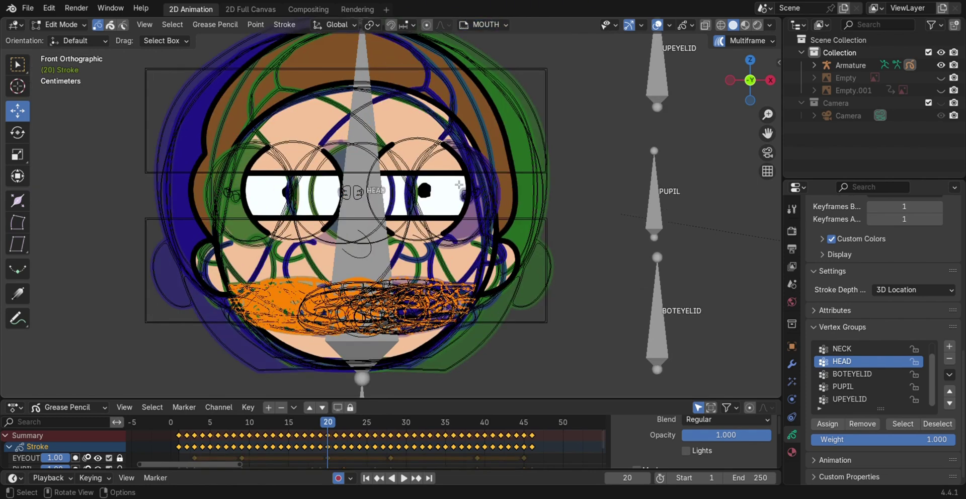
{"action": "left_click", "coordinate": [830, 425]}
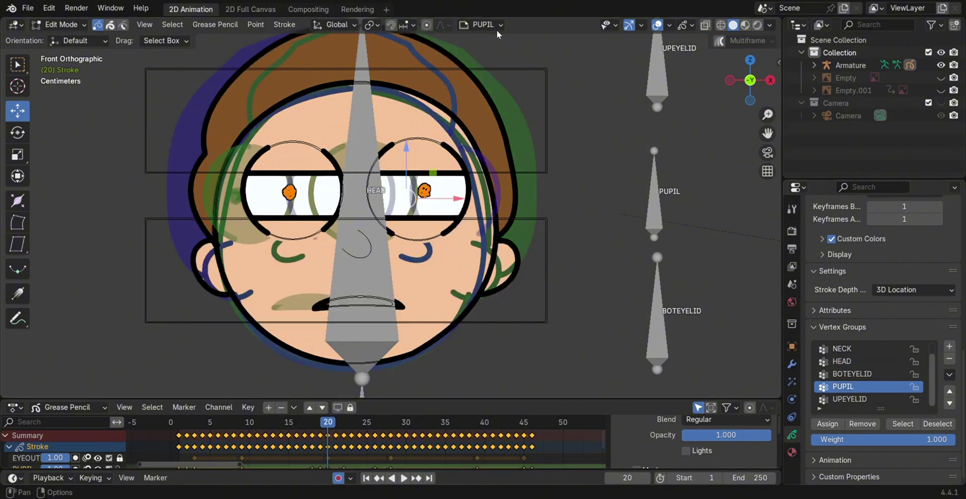
Turn off onion skinning for all layers of the drawing and return it to Object Mode.
{"action": "left_click", "coordinate": [497, 29]}
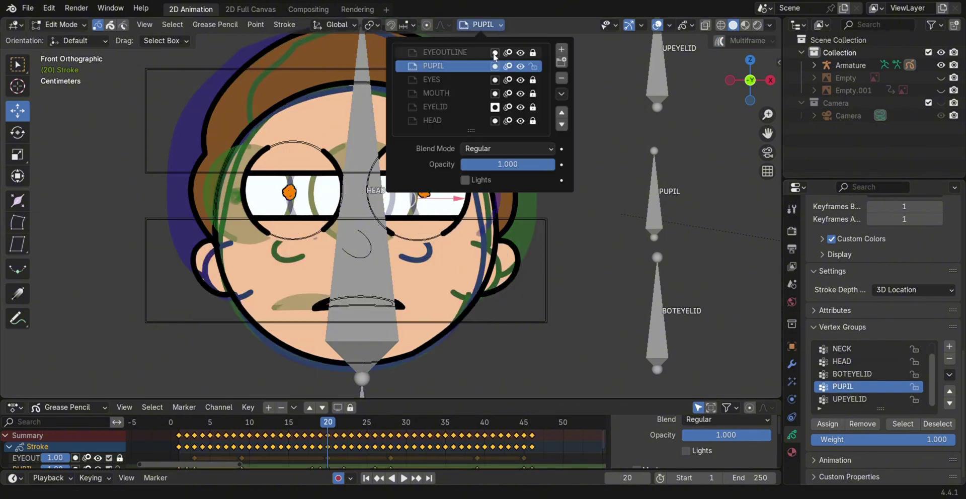
{"action": "left_click_drag", "start_coordinate": [507, 53], "coordinate": [510, 119]}
{"action": "left_click", "coordinate": [72, 26]}
{"action": "left_click", "coordinate": [78, 39]}
{"action": "scroll", "coordinate": [420, 210], "scroll_direction": "down", "scroll_amount": 2}
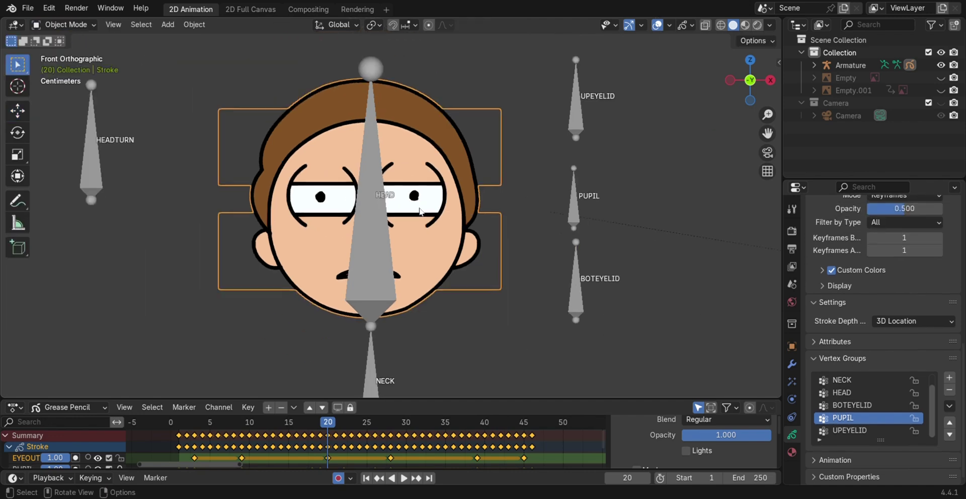
Make the armature the selected object instead of the head drawing.
{"action": "scroll", "coordinate": [420, 211], "scroll_direction": "up", "scroll_amount": 1}
{"action": "scroll", "coordinate": [421, 211], "scroll_direction": "down", "scroll_amount": 3}
{"action": "left_click", "coordinate": [536, 207]}
{"action": "scroll", "coordinate": [533, 209], "scroll_direction": "down", "scroll_amount": 2}
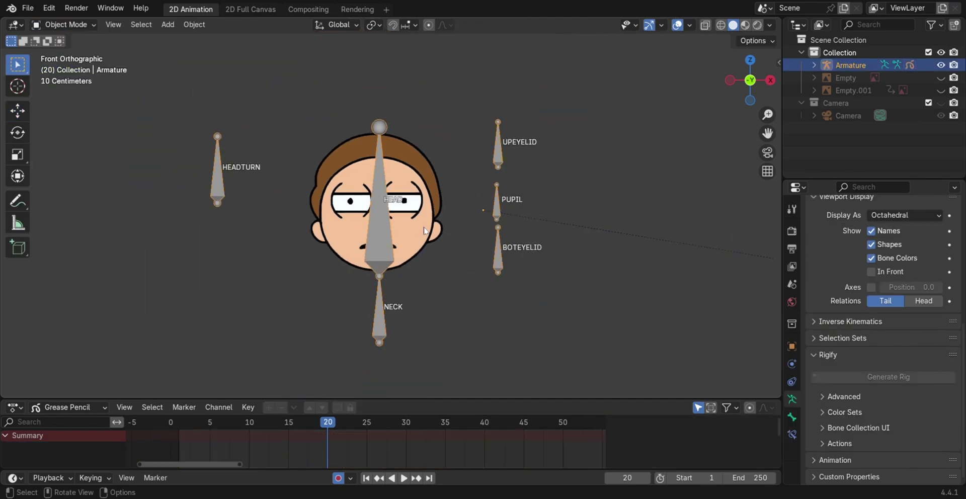
Set the armature's viewport display to Wire in its object properties.
{"action": "scroll", "coordinate": [459, 199], "scroll_direction": "up", "scroll_amount": 3}
{"action": "left_click", "coordinate": [791, 346]}
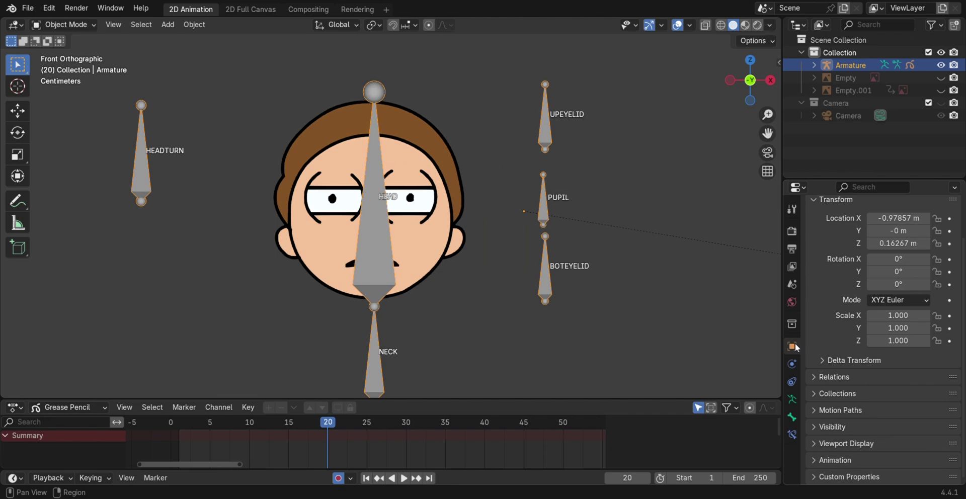
{"action": "left_click", "coordinate": [895, 427]}
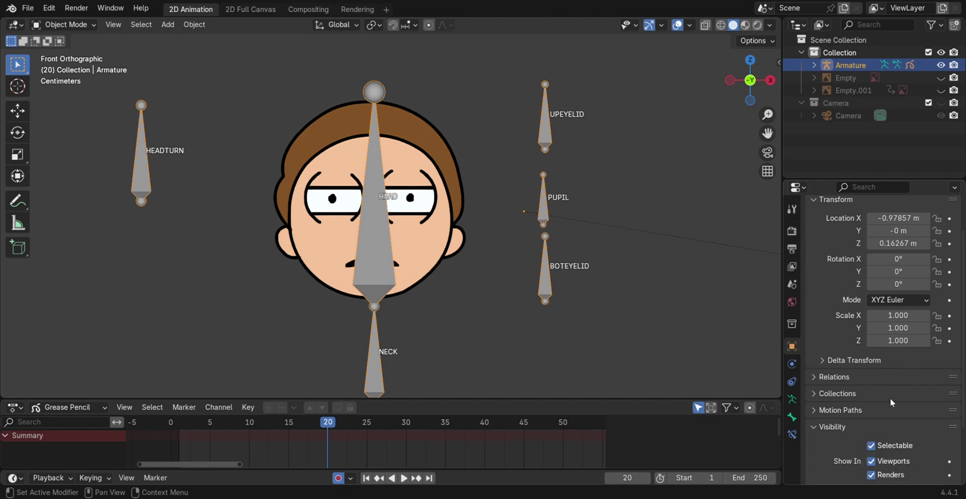
{"action": "scroll", "coordinate": [897, 401], "scroll_direction": "down", "scroll_amount": 3}
{"action": "left_click", "coordinate": [853, 442]}
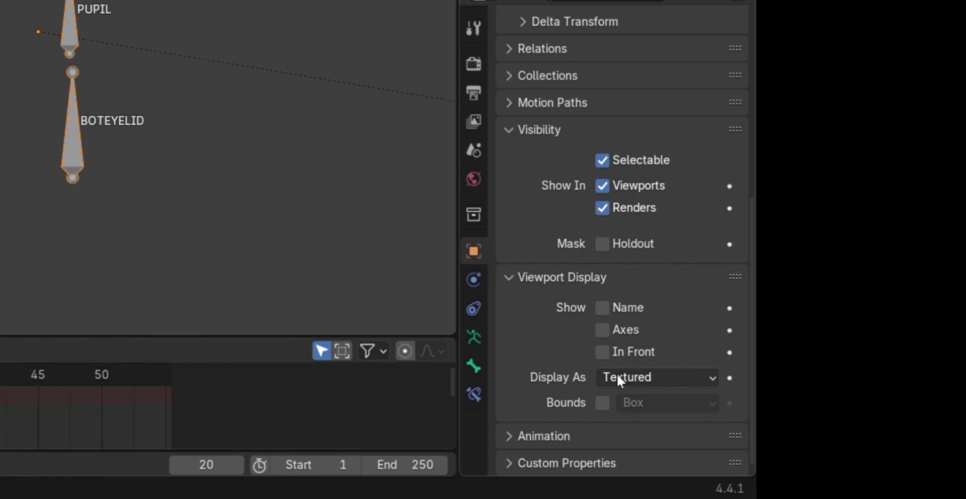
{"action": "left_click", "coordinate": [617, 373]}
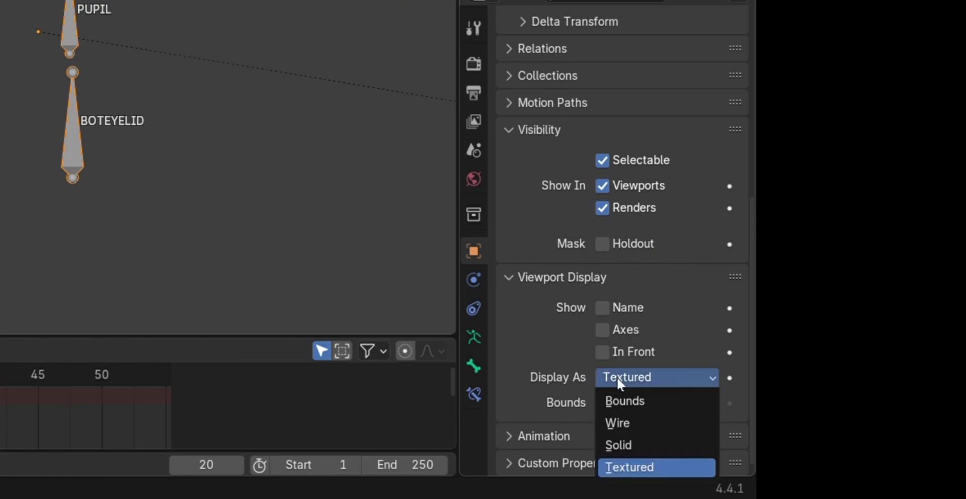
{"action": "left_click", "coordinate": [618, 422]}
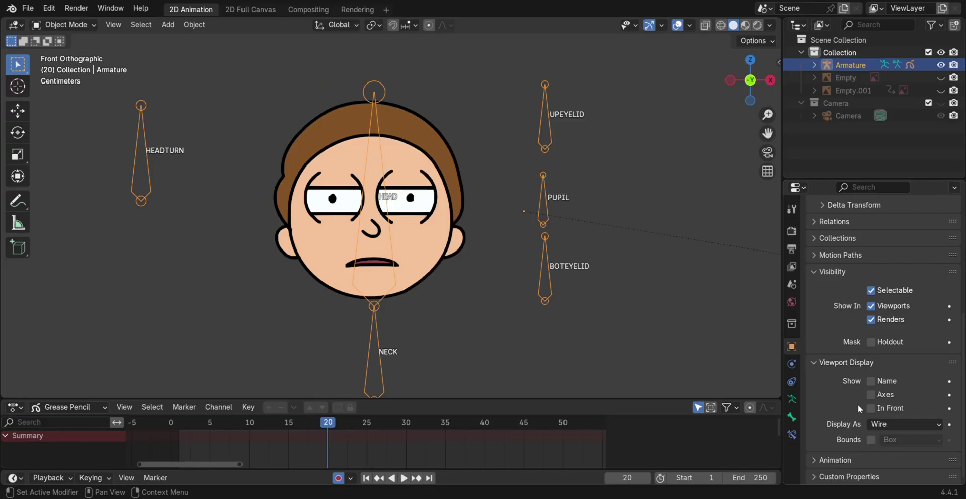
{"action": "scroll", "coordinate": [591, 158], "scroll_direction": "up", "scroll_amount": 3}
{"action": "scroll", "coordinate": [597, 96], "scroll_direction": "down", "scroll_amount": 2}
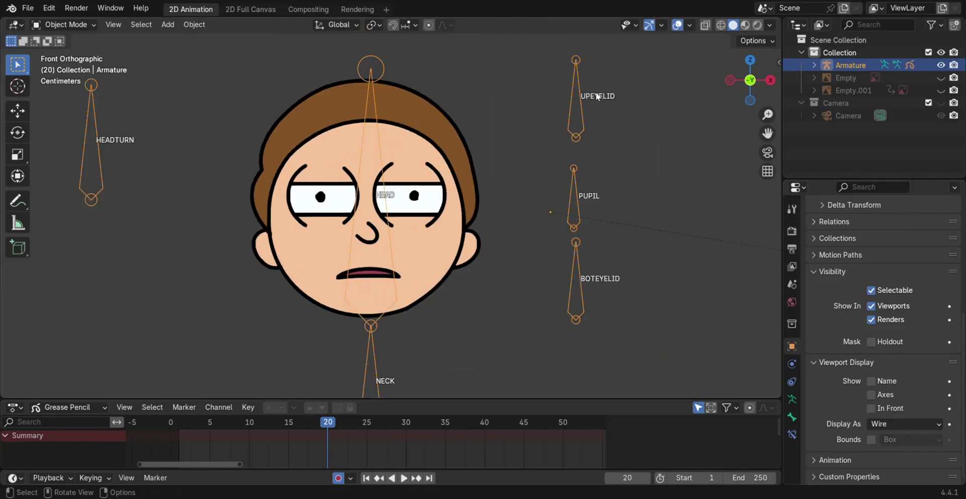
Enter Pose Mode and nudge the UPEYELID, PUPIL and BOTEYELID bones slightly to test the eye controls.
{"action": "key", "text": "ctrl+Tab"}
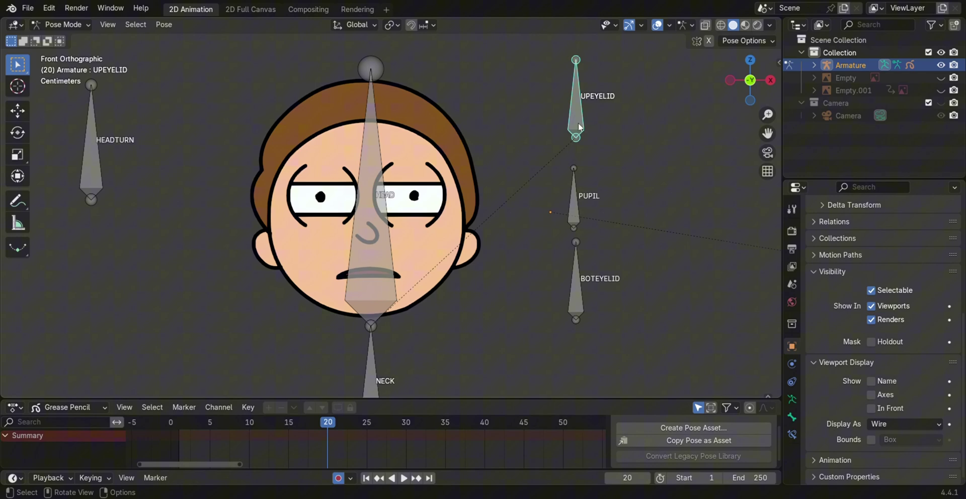
{"action": "left_click", "coordinate": [69, 25]}
{"action": "left_click", "coordinate": [18, 112]}
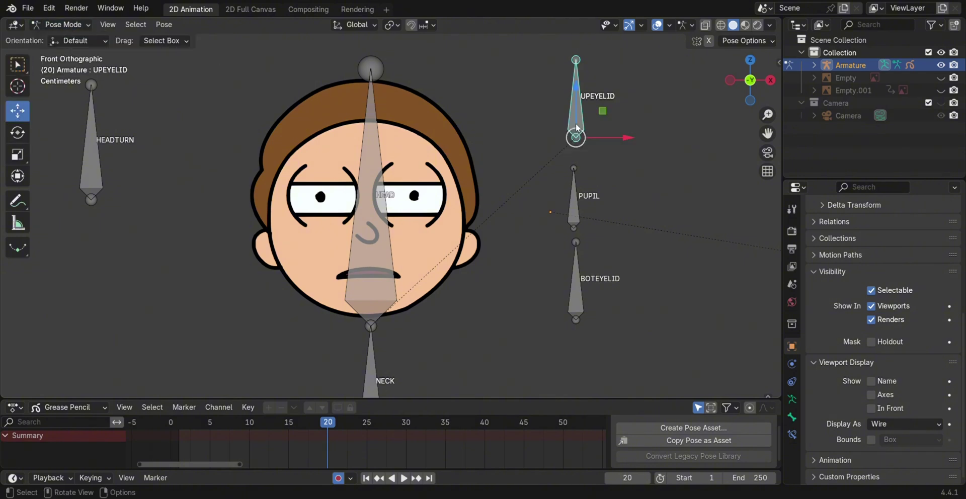
{"action": "left_click_drag", "start_coordinate": [576, 125], "coordinate": [573, 122]}
{"action": "left_click", "coordinate": [573, 223]}
{"action": "mouse_move", "coordinate": [573, 227]}
{"action": "left_mouse_down"}
{"action": "mouse_move", "coordinate": [574, 240]}
{"action": "mouse_move", "coordinate": [555, 234]}
{"action": "mouse_move", "coordinate": [576, 231]}
{"action": "left_mouse_up"}
{"action": "left_click", "coordinate": [576, 317]}
{"action": "mouse_move", "coordinate": [576, 317]}
{"action": "left_mouse_down"}
{"action": "mouse_move", "coordinate": [598, 318]}
{"action": "mouse_move", "coordinate": [584, 319]}
{"action": "left_mouse_up"}
Rotate the HEAD bone slightly to one side and then the other to test how the eye bones respond.
{"action": "left_click", "coordinate": [371, 325]}
{"action": "left_click", "coordinate": [18, 133]}
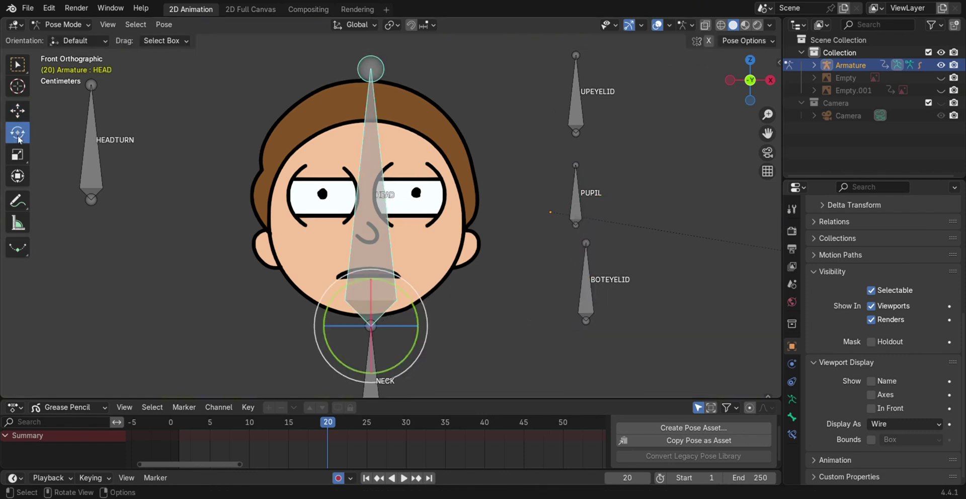
{"action": "mouse_move", "coordinate": [409, 301]}
{"action": "left_mouse_down"}
{"action": "mouse_move", "coordinate": [398, 322]}
{"action": "mouse_move", "coordinate": [406, 308]}
{"action": "left_mouse_up"}
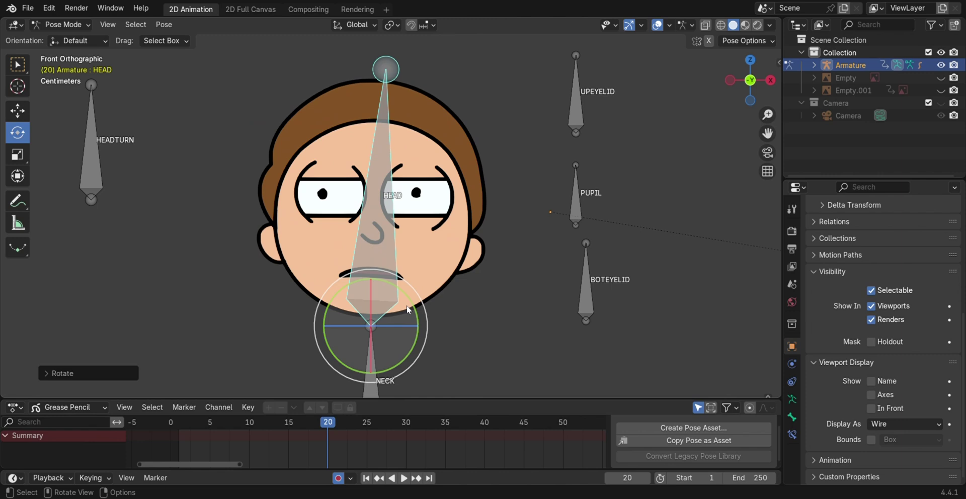
{"action": "left_click", "coordinate": [602, 281]}
{"action": "left_click", "coordinate": [395, 281]}
{"action": "mouse_move", "coordinate": [400, 277]}
{"action": "left_mouse_down"}
{"action": "mouse_move", "coordinate": [418, 287]}
{"action": "mouse_move", "coordinate": [378, 268]}
{"action": "mouse_move", "coordinate": [405, 278]}
{"action": "mouse_move", "coordinate": [393, 276]}
{"action": "left_mouse_up"}
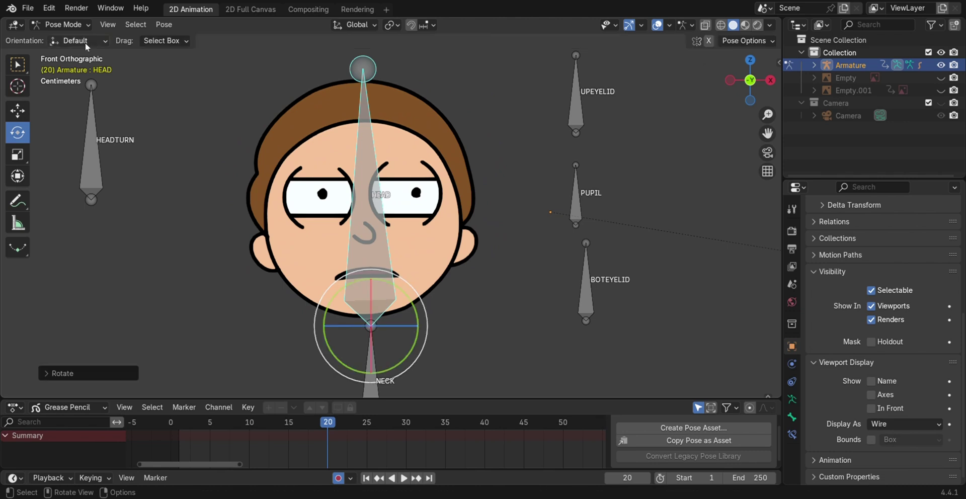
Parent the PUPIL bone to the HEAD bone with Keep Offset in Edit Mode, and test the link by rotating HEAD in Pose Mode.
{"action": "left_click", "coordinate": [76, 24]}
{"action": "left_click", "coordinate": [83, 53]}
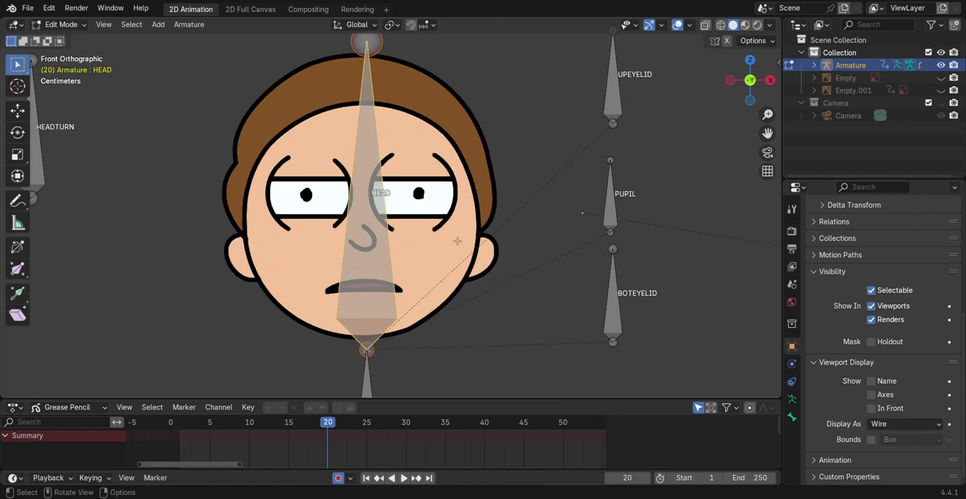
{"action": "left_click", "coordinate": [614, 219]}
{"action": "scroll", "coordinate": [618, 220], "scroll_direction": "down", "scroll_amount": 1}
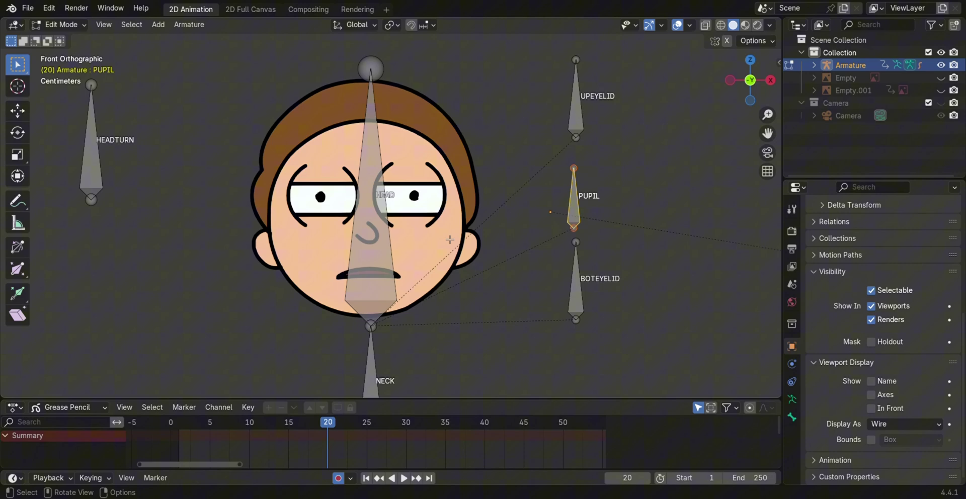
{"action": "left_click", "coordinate": [386, 253], "text": "shift"}
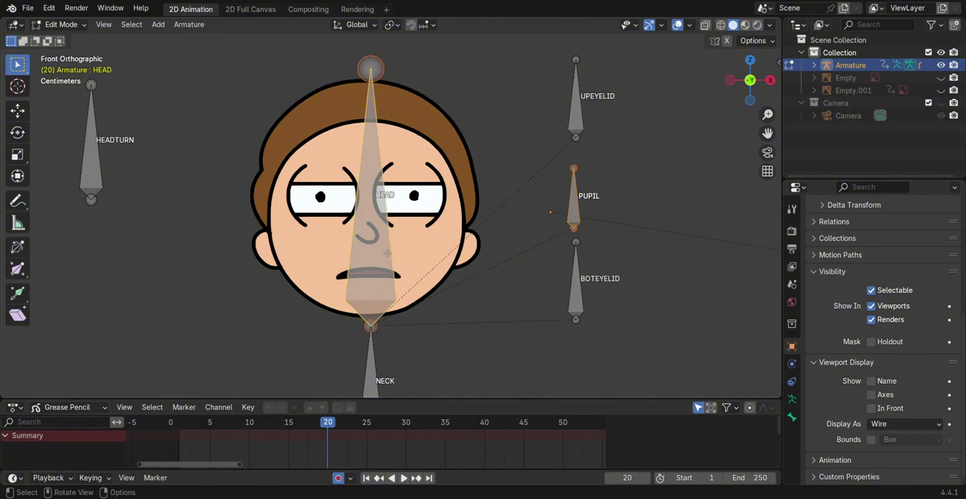
{"action": "key", "text": "ctrl+p"}
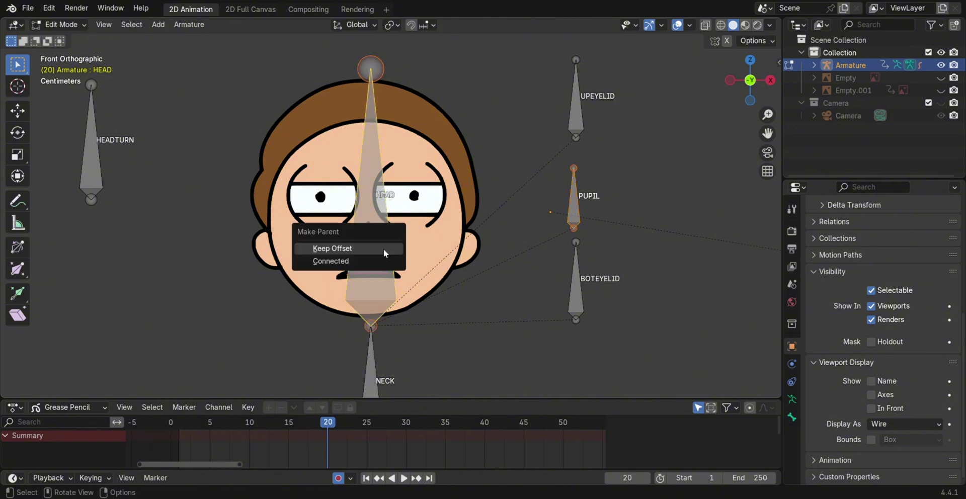
{"action": "left_click", "coordinate": [383, 248]}
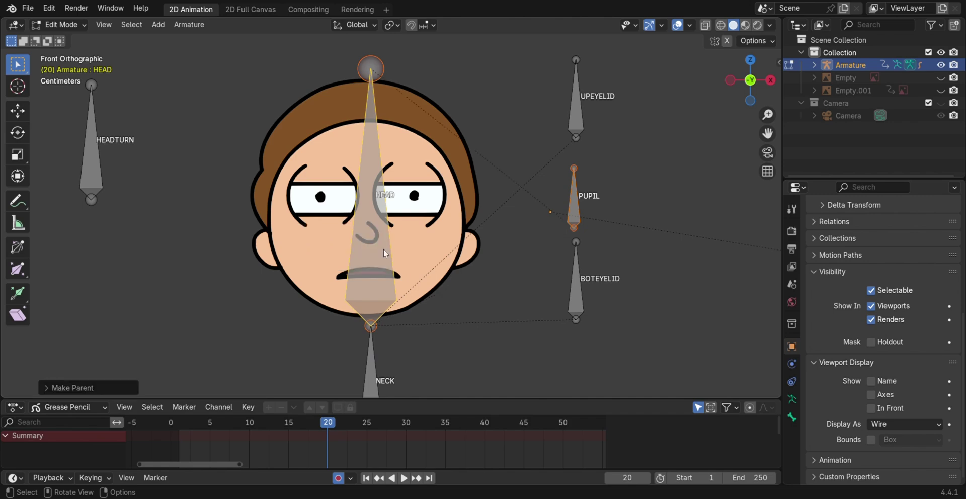
{"action": "key", "text": "ctrl+Tab"}
{"action": "mouse_move", "coordinate": [402, 278]}
{"action": "left_mouse_down"}
{"action": "mouse_move", "coordinate": [408, 284]}
{"action": "mouse_move", "coordinate": [392, 273]}
{"action": "mouse_move", "coordinate": [421, 304]}
{"action": "mouse_move", "coordinate": [399, 278]}
{"action": "left_mouse_up"}
Parent the UPEYELID and BOTEYELID bones to the HEAD bone in Edit Mode, keeping their offset.
{"action": "left_click", "coordinate": [62, 24]}
{"action": "left_click", "coordinate": [82, 52]}
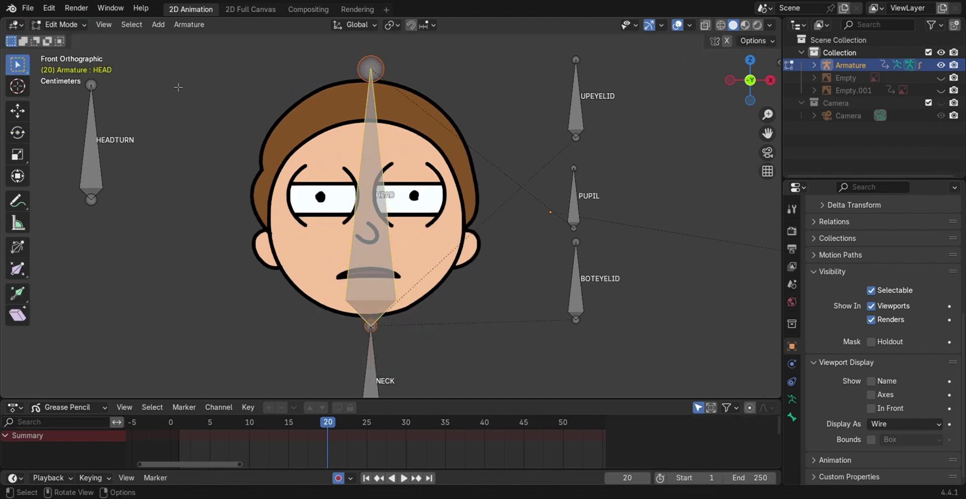
{"action": "left_click", "coordinate": [575, 111]}
{"action": "left_click", "coordinate": [566, 298], "text": "shift"}
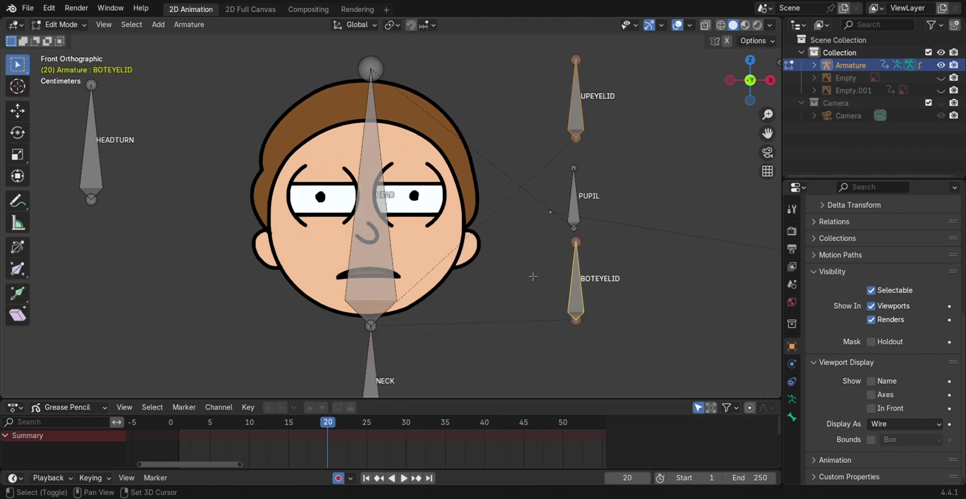
{"action": "left_click", "coordinate": [373, 209], "text": "shift"}
{"action": "key", "text": "ctrl+p"}
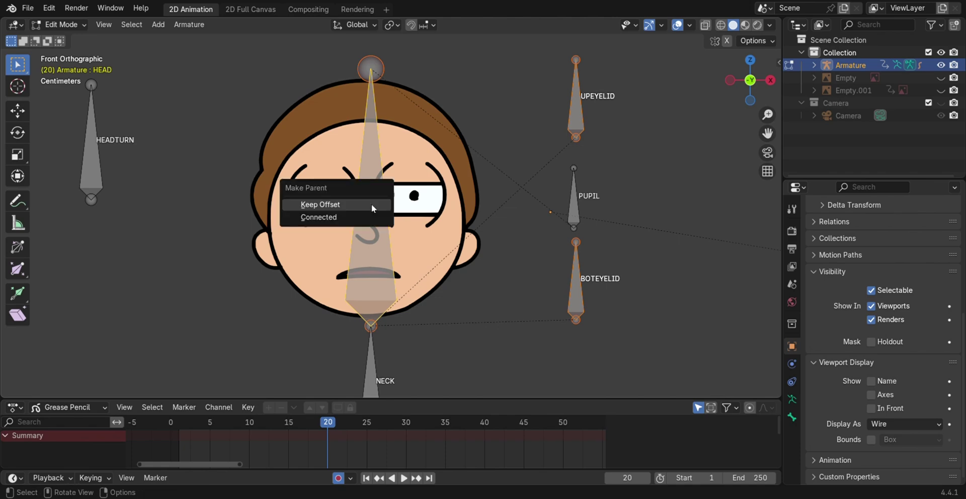
{"action": "left_click", "coordinate": [373, 205]}
Tilt the head counter-clockwise in Pose Mode by rotating the HEAD bone to test the eye bones' parenting.
{"action": "left_click", "coordinate": [61, 24]}
{"action": "left_click", "coordinate": [75, 66]}
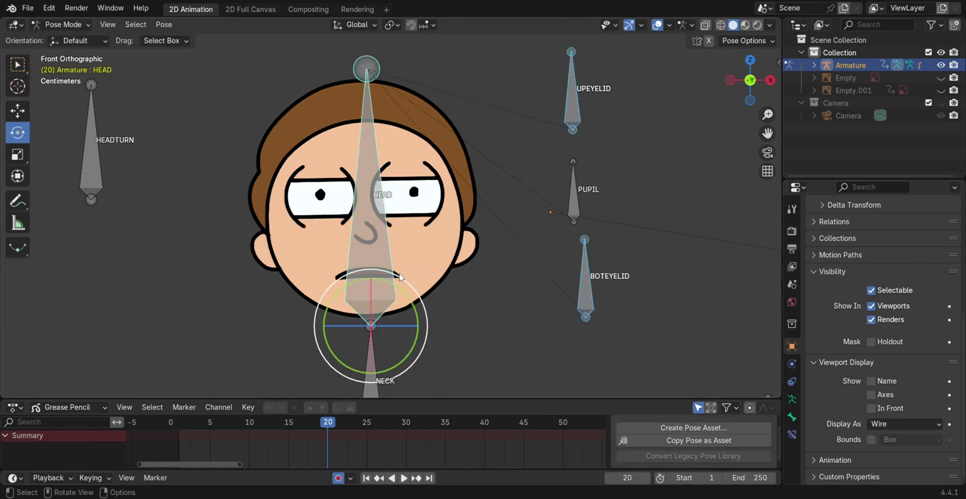
{"action": "left_click_drag", "start_coordinate": [401, 278], "coordinate": [382, 264]}
{"action": "left_click", "coordinate": [380, 252]}
{"action": "key", "text": "ctrl+z"}
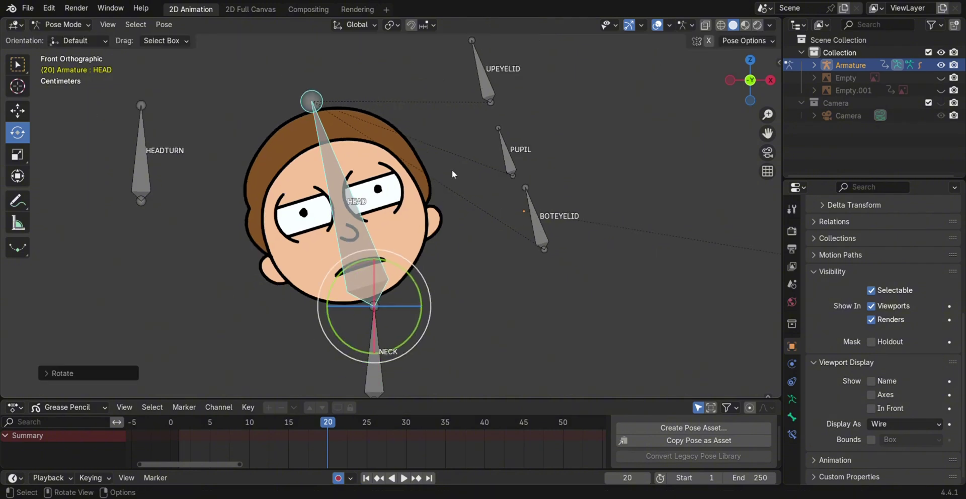
Move the PUPIL bone slightly to shift the pupils in the tilted head.
{"action": "left_click", "coordinate": [513, 167]}
{"action": "key", "text": "g"}
{"action": "left_click", "coordinate": [515, 172]}
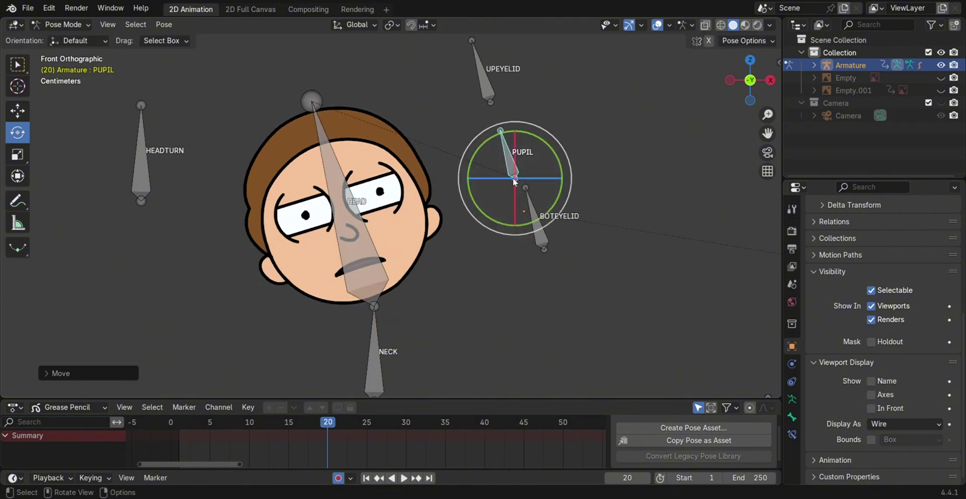
Set the transform orientation to Local and move the BOTEYELID and UPEYELID bones downward along their own axes.
{"action": "left_click", "coordinate": [535, 227]}
{"action": "left_click", "coordinate": [17, 110]}
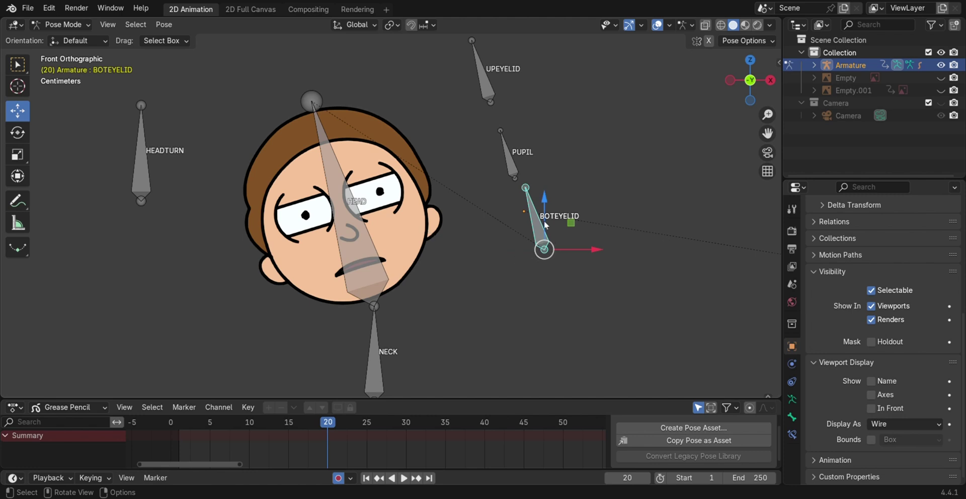
{"action": "left_click", "coordinate": [361, 25]}
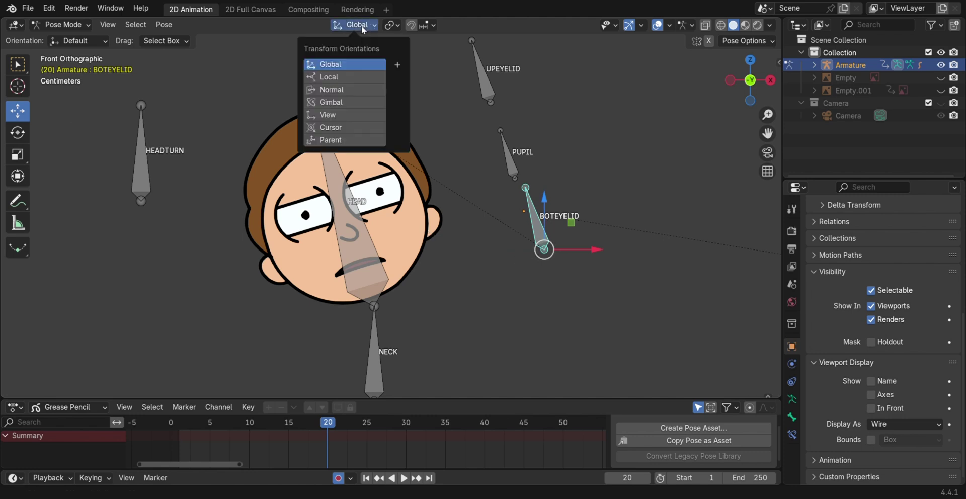
{"action": "left_click", "coordinate": [368, 80]}
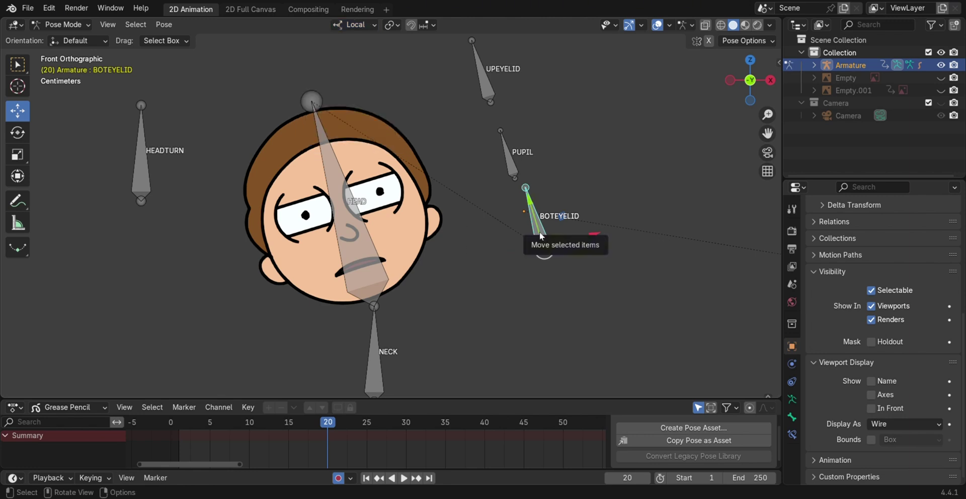
{"action": "mouse_move", "coordinate": [532, 229]}
{"action": "left_mouse_down"}
{"action": "mouse_move", "coordinate": [527, 214]}
{"action": "mouse_move", "coordinate": [536, 245]}
{"action": "left_mouse_up"}
{"action": "left_click", "coordinate": [486, 93]}
{"action": "left_click_drag", "start_coordinate": [488, 98], "coordinate": [486, 109]}
Rotate the HEAD bone back clockwise to straighten the tilted head.
{"action": "left_click", "coordinate": [383, 254]}
{"action": "left_click", "coordinate": [17, 132]}
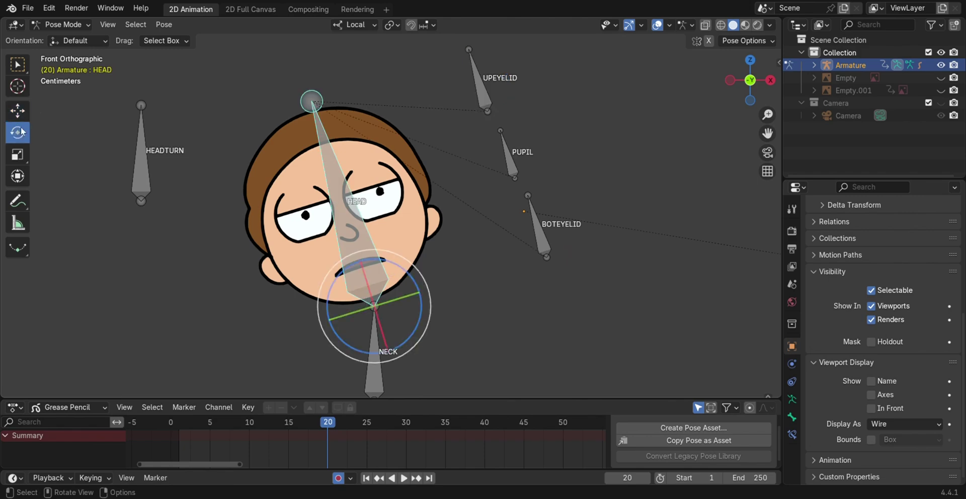
{"action": "left_click_drag", "start_coordinate": [407, 252], "coordinate": [423, 263]}
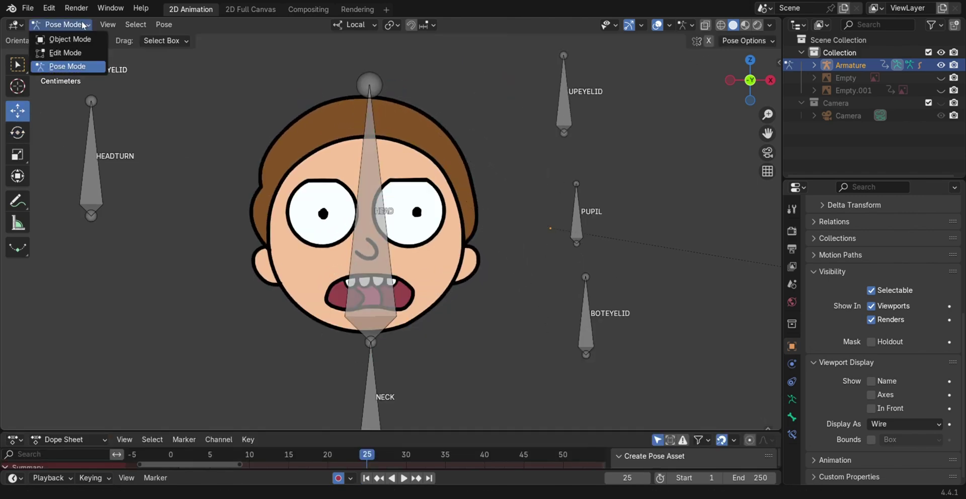
Return to Object Mode and add a Time Offset modifier to the Grease Pencil head drawing.
{"action": "left_click", "coordinate": [75, 39]}
{"action": "left_click", "coordinate": [284, 122]}
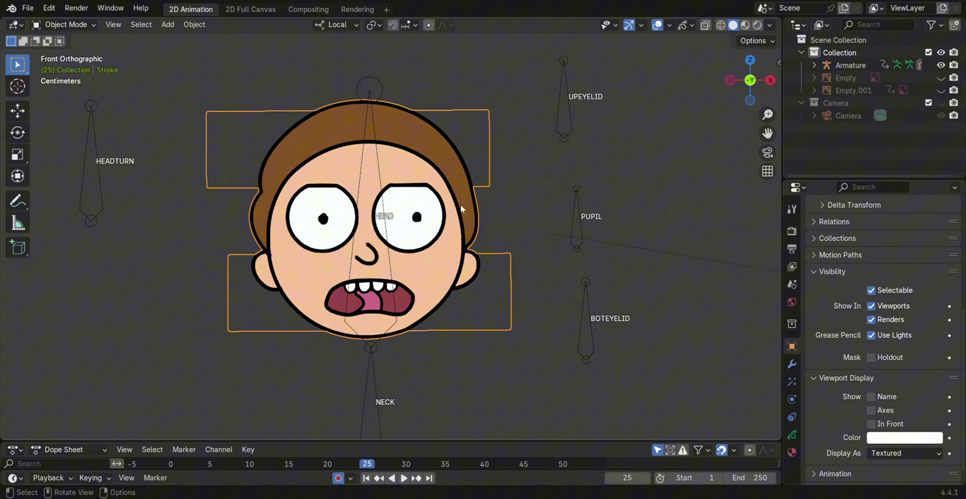
{"action": "left_click", "coordinate": [791, 363]}
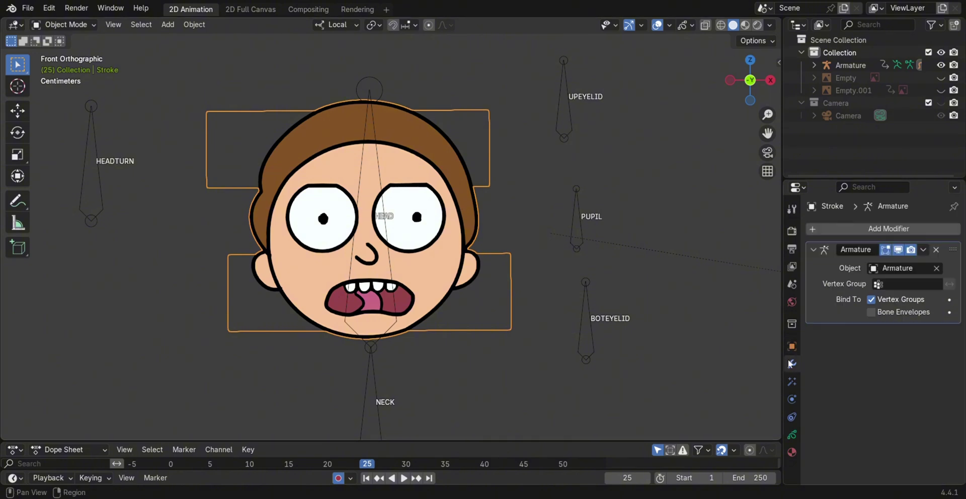
{"action": "left_click", "coordinate": [823, 252]}
{"action": "left_click", "coordinate": [817, 230]}
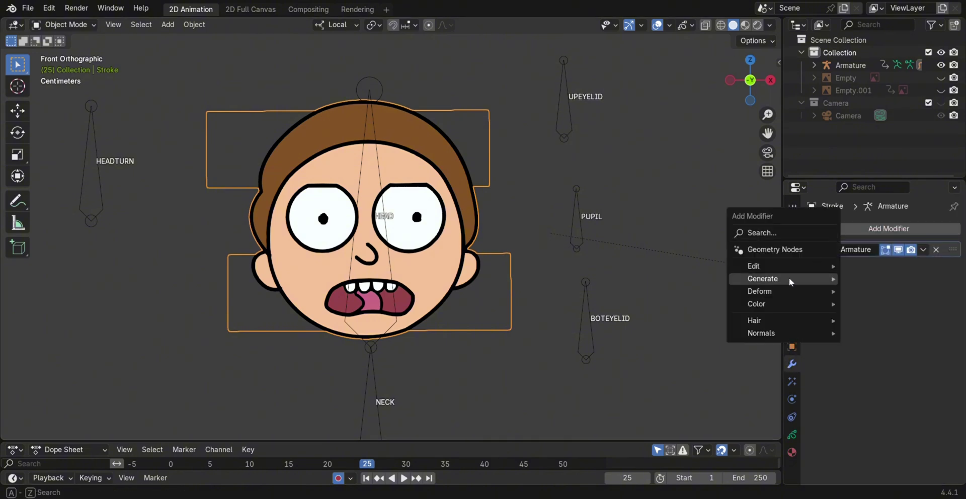
{"action": "mouse_move", "coordinate": [766, 266]}
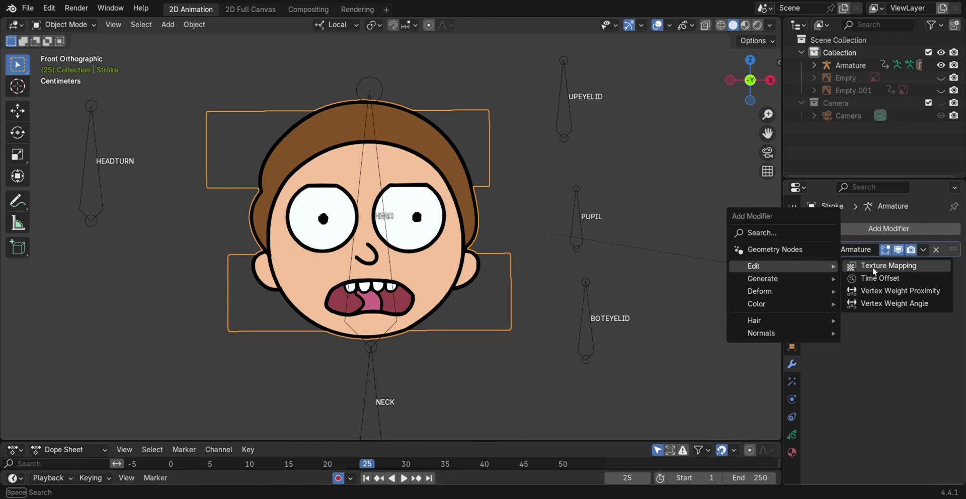
{"action": "left_click", "coordinate": [880, 278]}
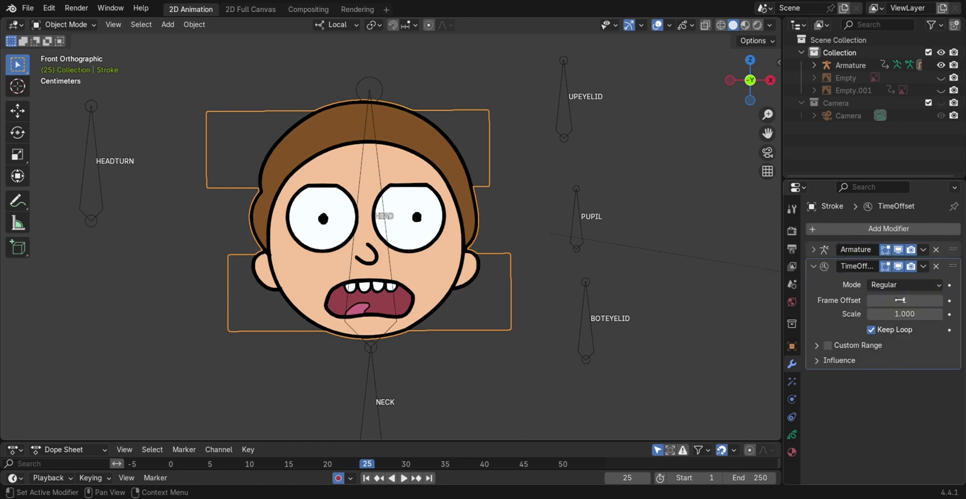
Set the Time Offset modifier's mode to Fixed Frame.
{"action": "left_click", "coordinate": [889, 284]}
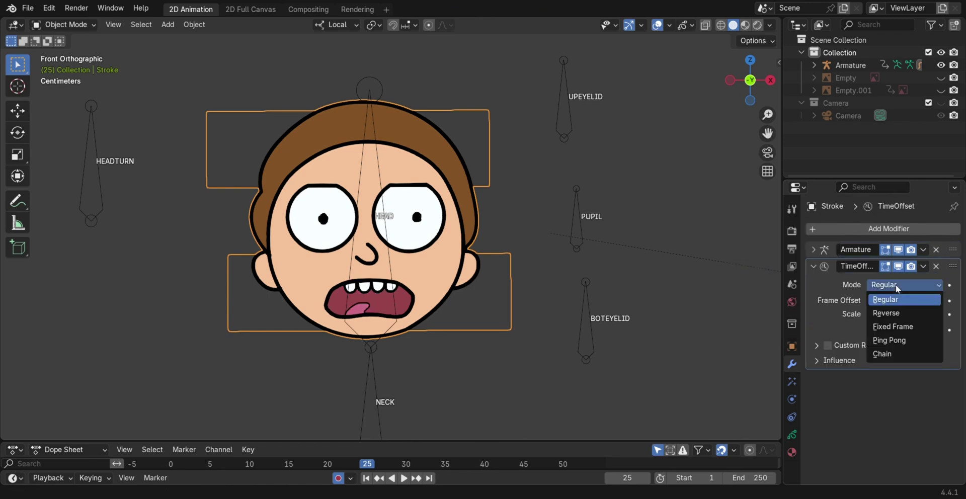
{"action": "left_click", "coordinate": [887, 324]}
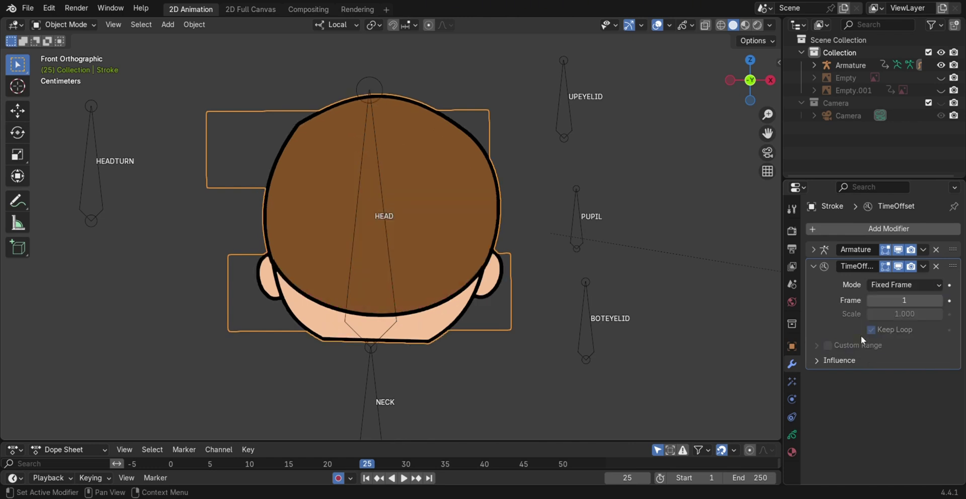
{"action": "scroll", "coordinate": [508, 357], "scroll_direction": "down", "scroll_amount": 1}
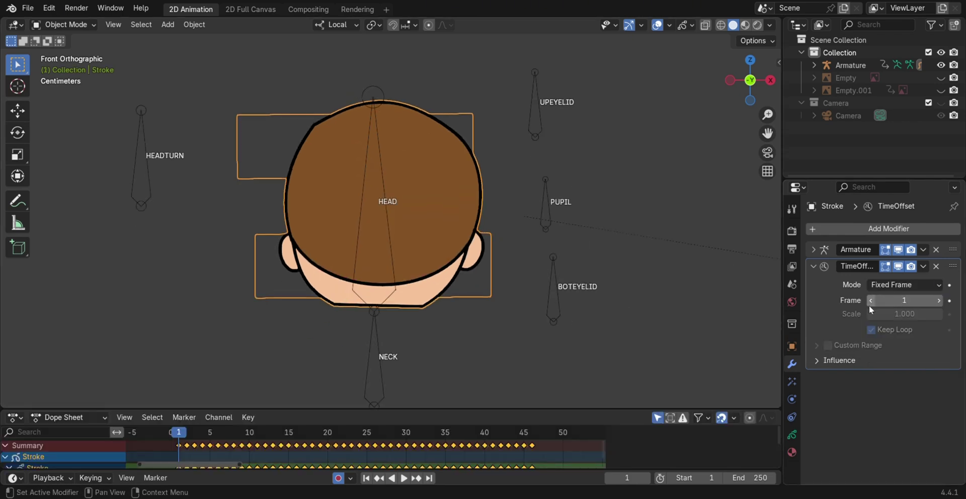
Add a driver to the Time Offset modifier's Frame value with the scripted expression var *10.
{"action": "right_click", "coordinate": [900, 305]}
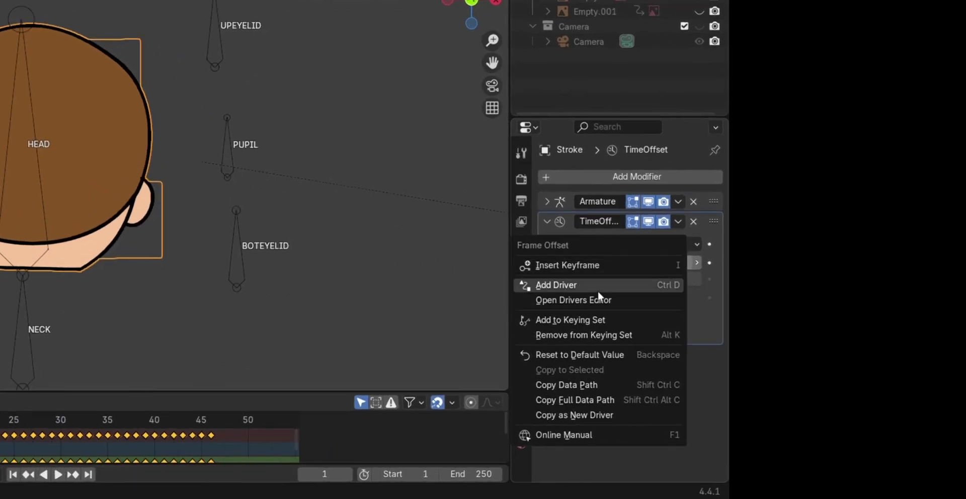
{"action": "left_click", "coordinate": [598, 288]}
{"action": "left_click", "coordinate": [532, 275]}
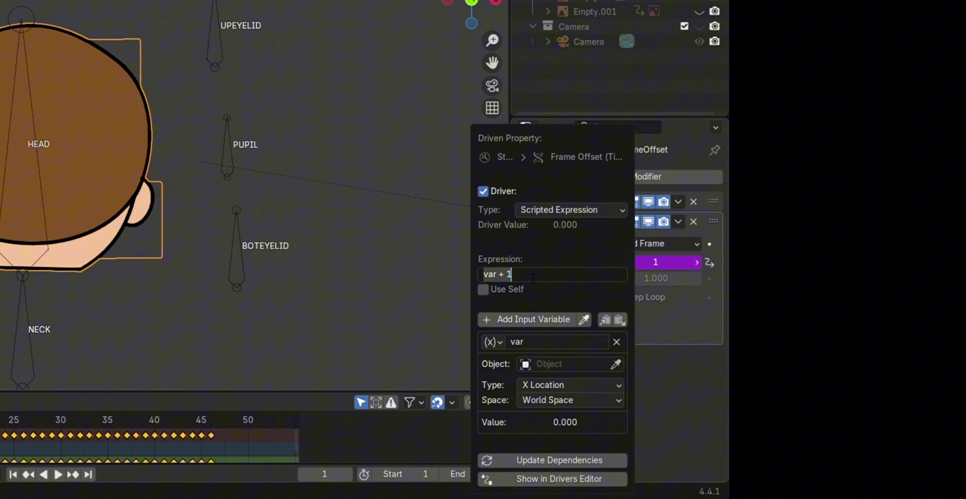
{"action": "left_click", "coordinate": [519, 276]}
{"action": "type", "text": "*10"}
{"action": "key", "text": "Return"}
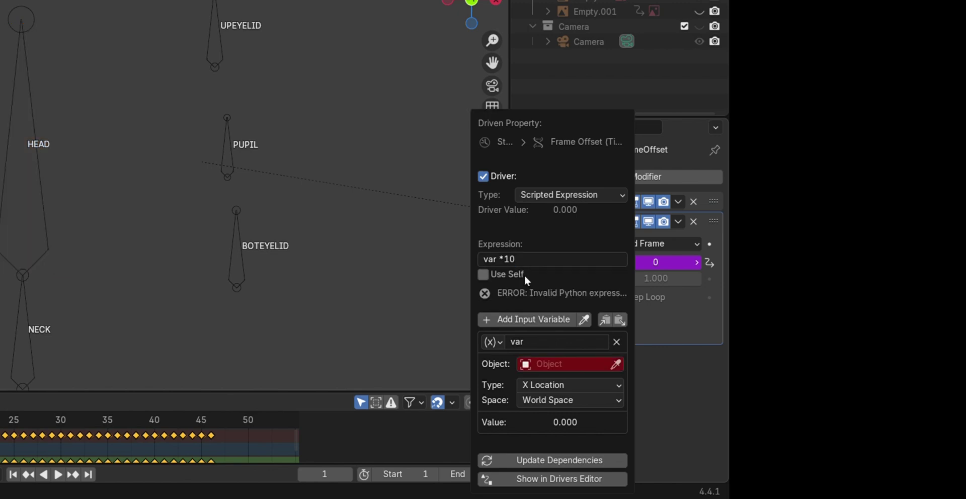
Set the driver variable's target to the HEADTURN bone of the Armature, with X Location evaluated in Local Space.
{"action": "left_click", "coordinate": [615, 365]}
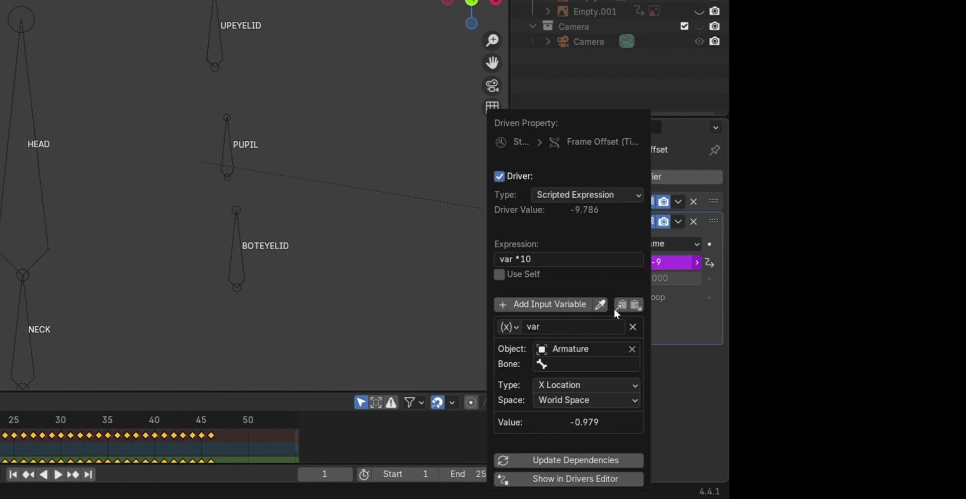
{"action": "left_click", "coordinate": [593, 365]}
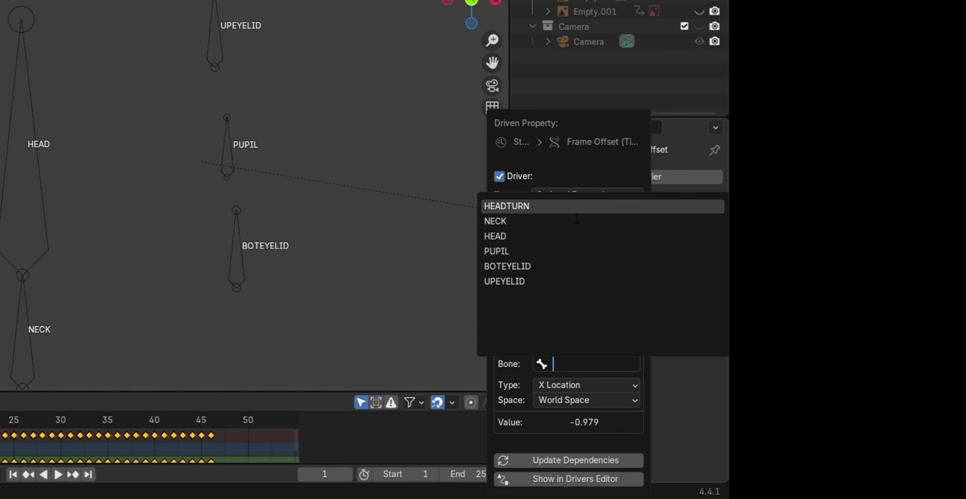
{"action": "left_click", "coordinate": [564, 207]}
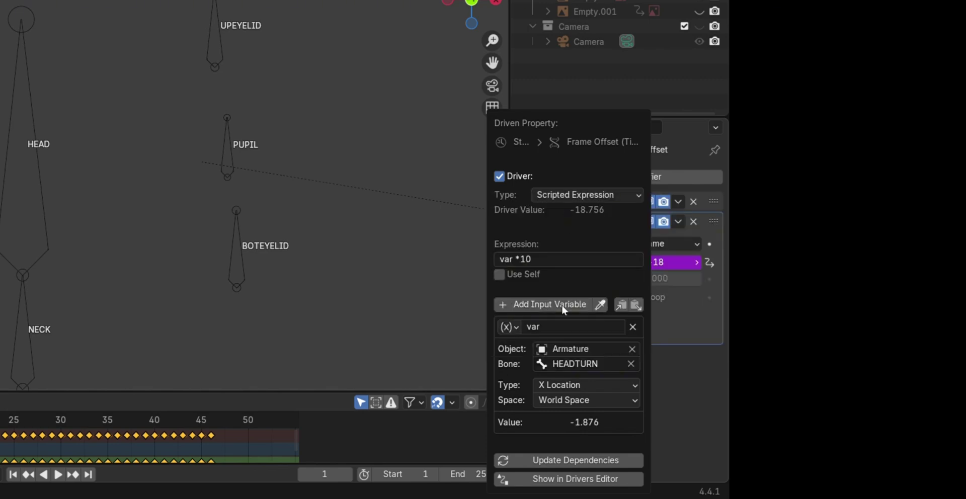
{"action": "left_click", "coordinate": [579, 403]}
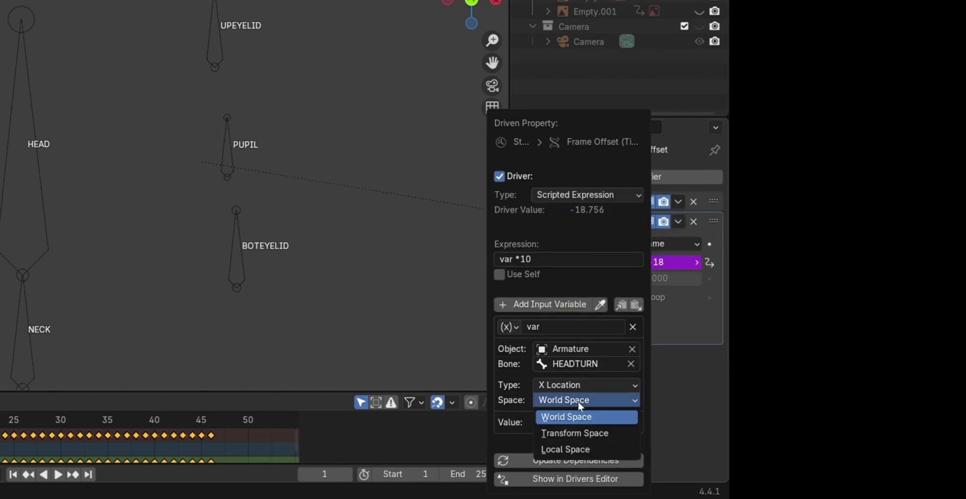
{"action": "left_click", "coordinate": [573, 449]}
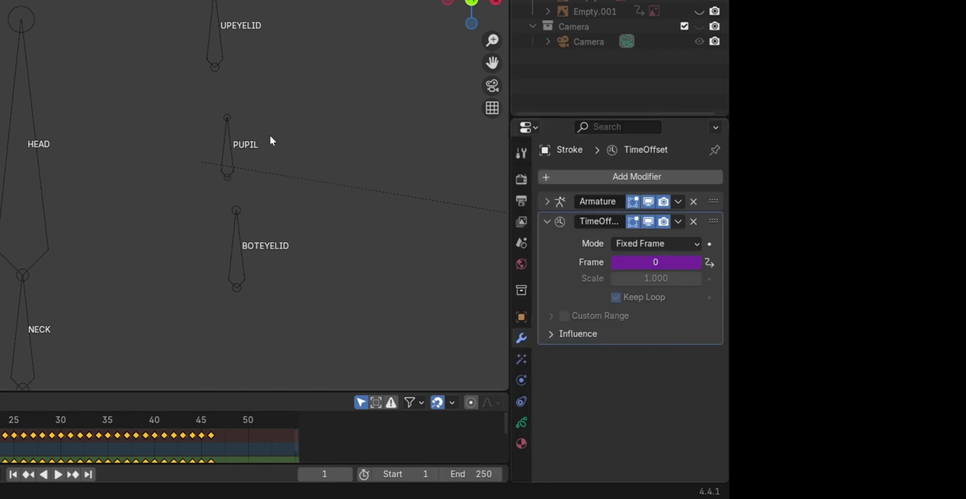
Put the armature in Pose Mode and move the HEADTURN bone along its local X axis toward the head.
{"action": "left_click", "coordinate": [43, 248]}
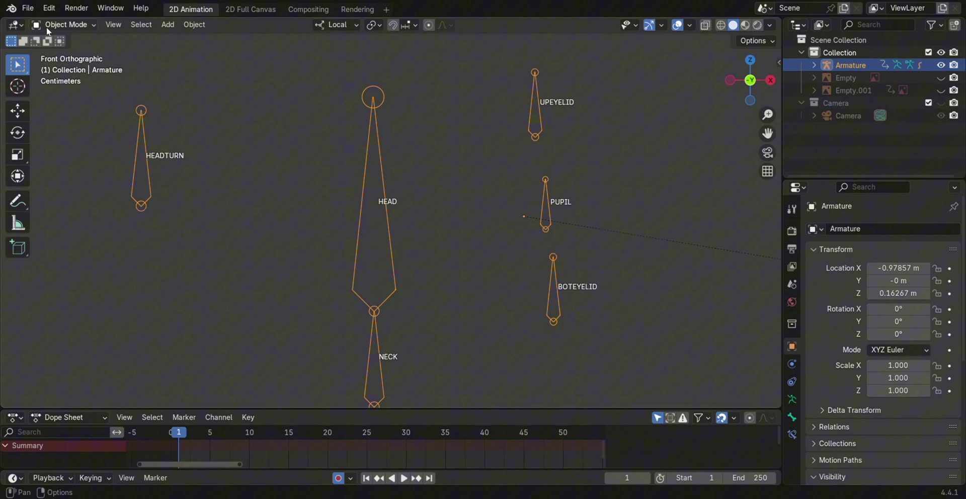
{"action": "left_click", "coordinate": [10, 8]}
{"action": "left_click", "coordinate": [1, 49]}
{"action": "left_click", "coordinate": [112, 194]}
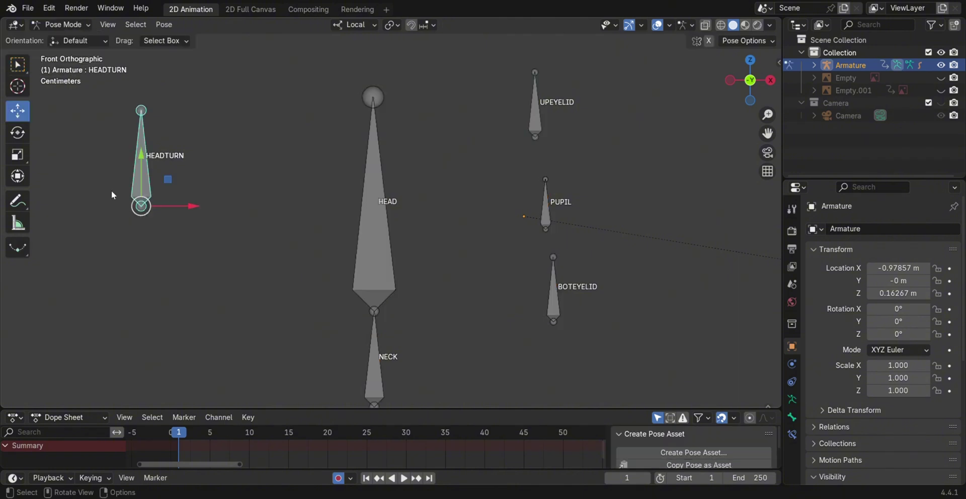
{"action": "mouse_move", "coordinate": [199, 206]}
{"action": "left_mouse_down"}
{"action": "mouse_move", "coordinate": [305, 219]}
{"action": "mouse_move", "coordinate": [764, 209]}
{"action": "mouse_move", "coordinate": [261, 266]}
{"action": "mouse_move", "coordinate": [476, 359]}
{"action": "mouse_move", "coordinate": [46, 365]}
{"action": "mouse_move", "coordinate": [559, 370]}
{"action": "mouse_move", "coordinate": [389, 372]}
{"action": "left_mouse_up"}
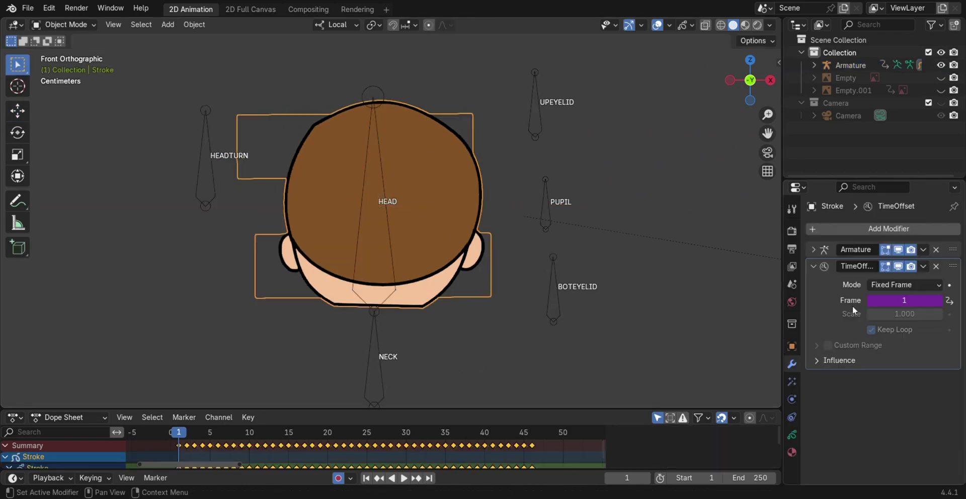
Edit the Frame driver on the head drawing's Time Offset modifier so its expression is var *40.
{"action": "right_click", "coordinate": [891, 299]}
{"action": "left_click", "coordinate": [891, 297]}
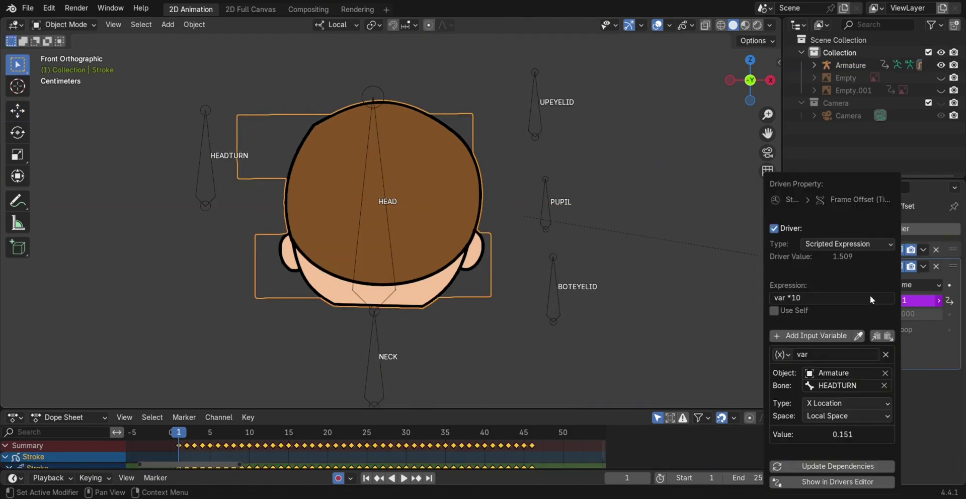
{"action": "left_click", "coordinate": [813, 300]}
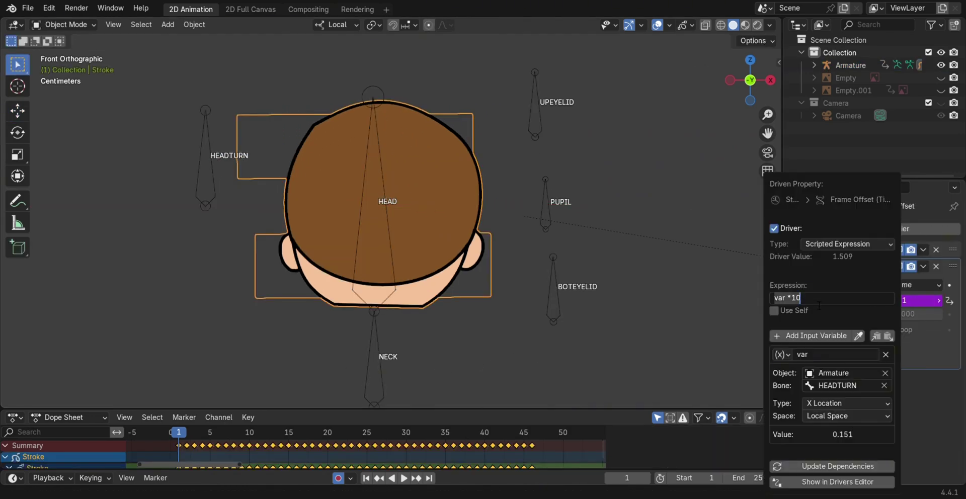
{"action": "left_click_drag", "start_coordinate": [803, 302], "coordinate": [792, 306]}
{"action": "type", "text": "40"}
{"action": "key", "text": "Return"}
Return the armature to Pose Mode and slide the HEADTURN bone about 0.0955 m along its local X axis to turn the head.
{"action": "left_click", "coordinate": [201, 205]}
{"action": "left_click", "coordinate": [63, 24]}
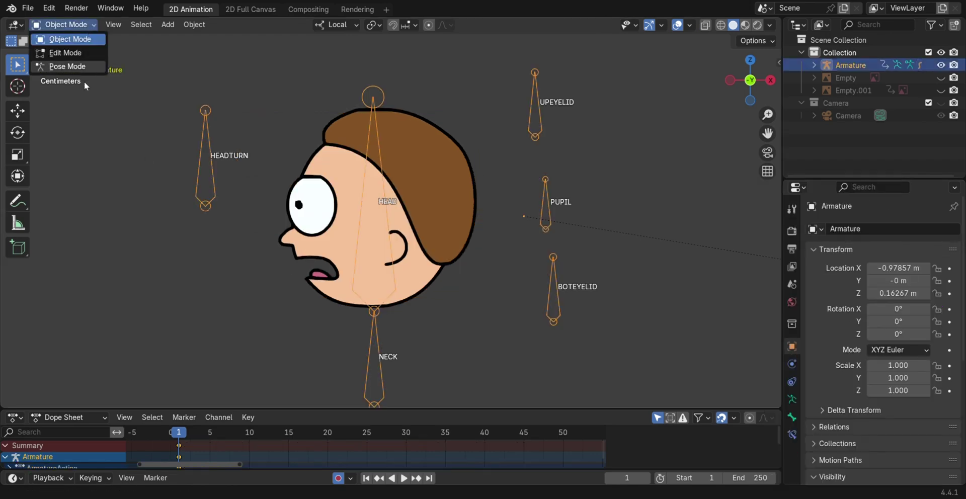
{"action": "left_click", "coordinate": [50, 63]}
{"action": "left_click_drag", "start_coordinate": [232, 208], "coordinate": [272, 334]}
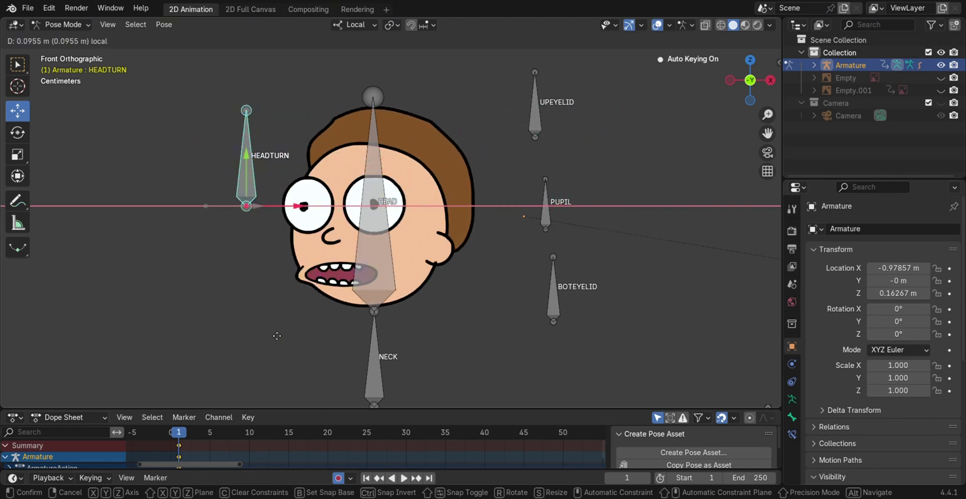
Add a mesh circle in Object Mode and rotate it 90° about the X axis to face the front view.
{"action": "left_click", "coordinate": [168, 25]}
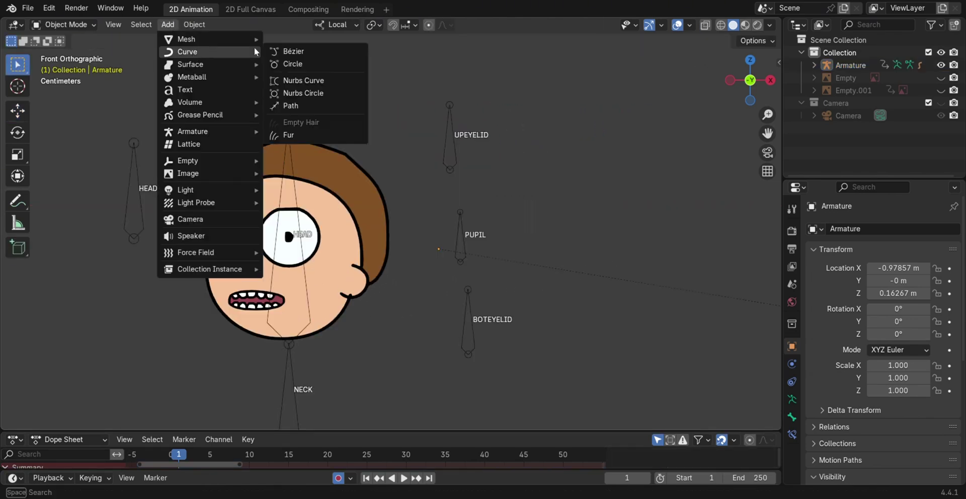
{"action": "mouse_move", "coordinate": [205, 42]}
{"action": "left_click", "coordinate": [293, 64]}
{"action": "scroll", "coordinate": [590, 226], "scroll_direction": "down", "scroll_amount": 4}
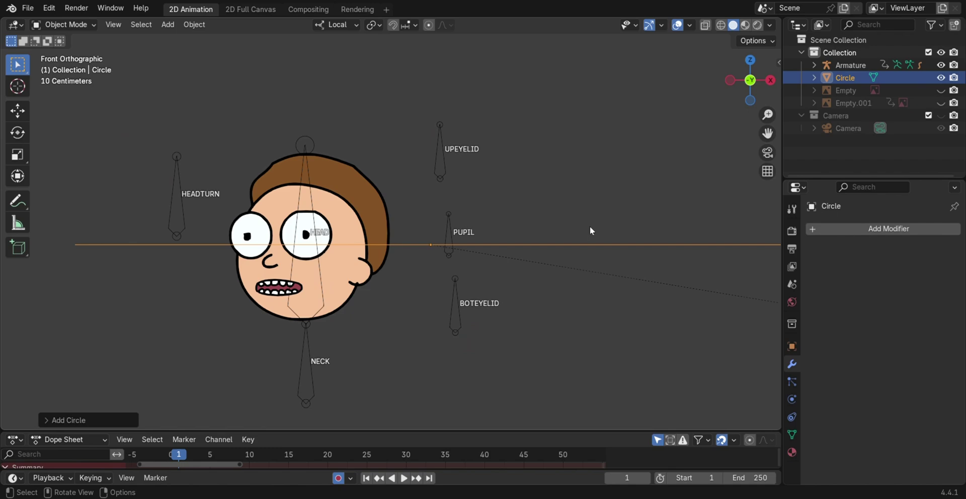
{"action": "type", "text": "rx90"}
Move the circle into the empty area beside the eyelid and pupil bones and scale it.
{"action": "left_click", "coordinate": [592, 226]}
{"action": "scroll", "coordinate": [599, 230], "scroll_direction": "up", "scroll_amount": 1}
{"action": "key", "text": "s"}
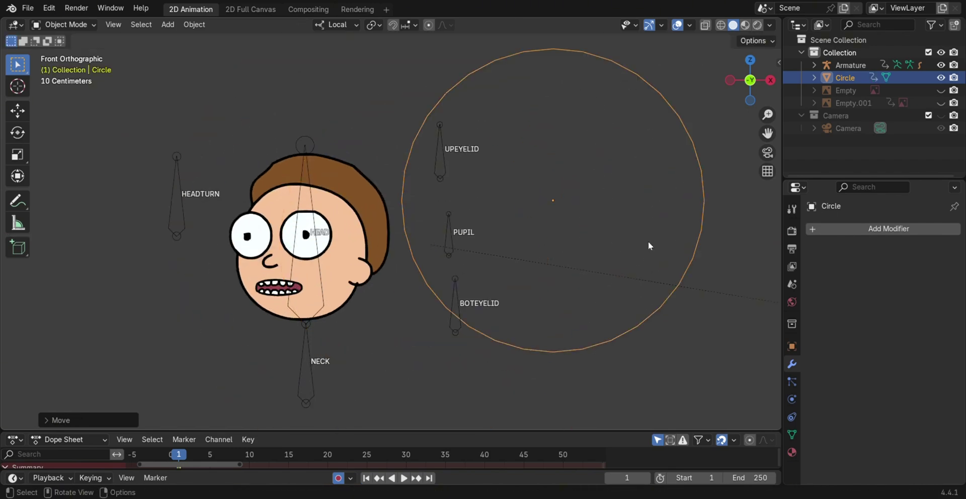
{"action": "scroll", "coordinate": [593, 227], "scroll_direction": "up", "scroll_amount": 3}
{"action": "left_click", "coordinate": [613, 225]}
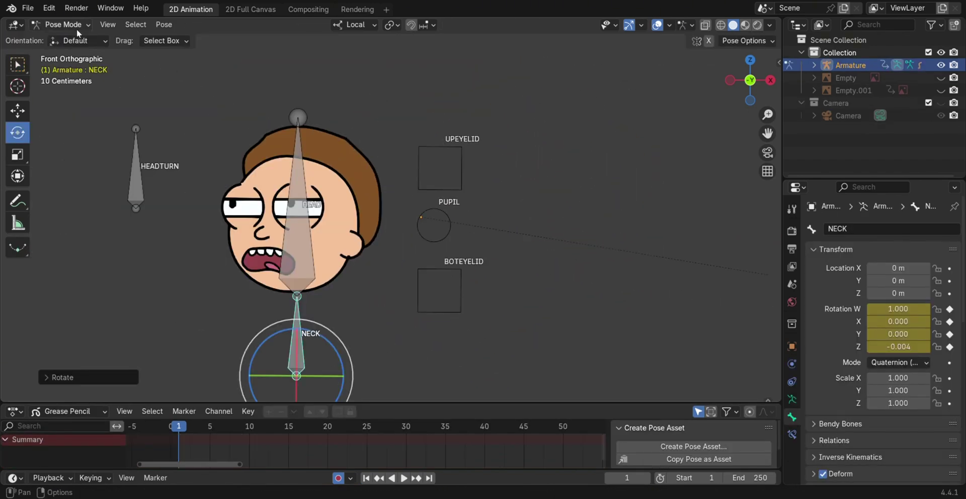
Switch the armature from Pose Mode back to Object Mode and save the file.
{"action": "left_click", "coordinate": [76, 29]}
{"action": "left_click", "coordinate": [80, 37]}
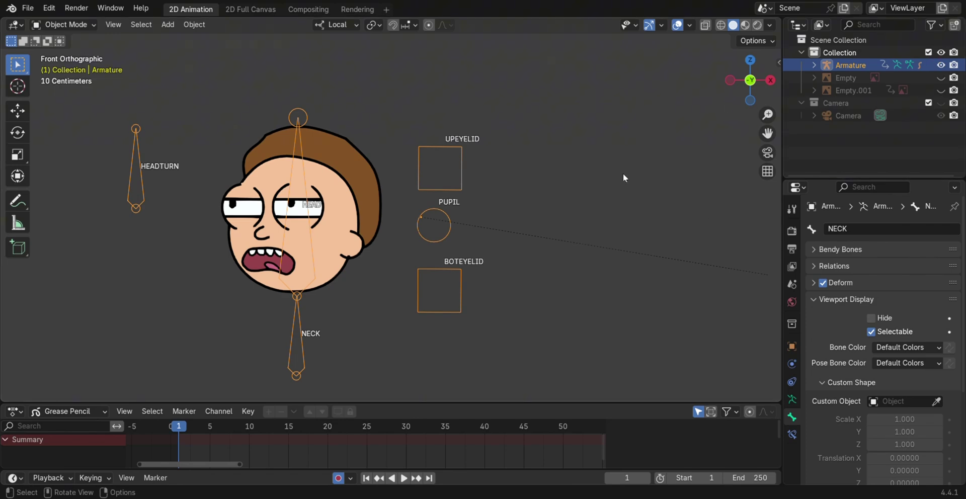
{"action": "key", "text": "ctrl+s"}
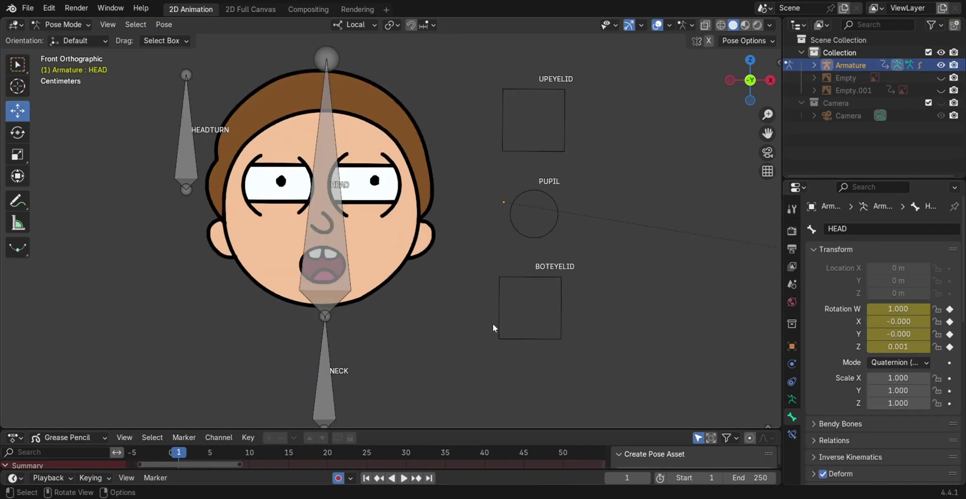
Select the HEAD bone in Pose Mode and move it to the Bones collection.
{"action": "scroll", "coordinate": [493, 324], "scroll_direction": "down", "scroll_amount": 1}
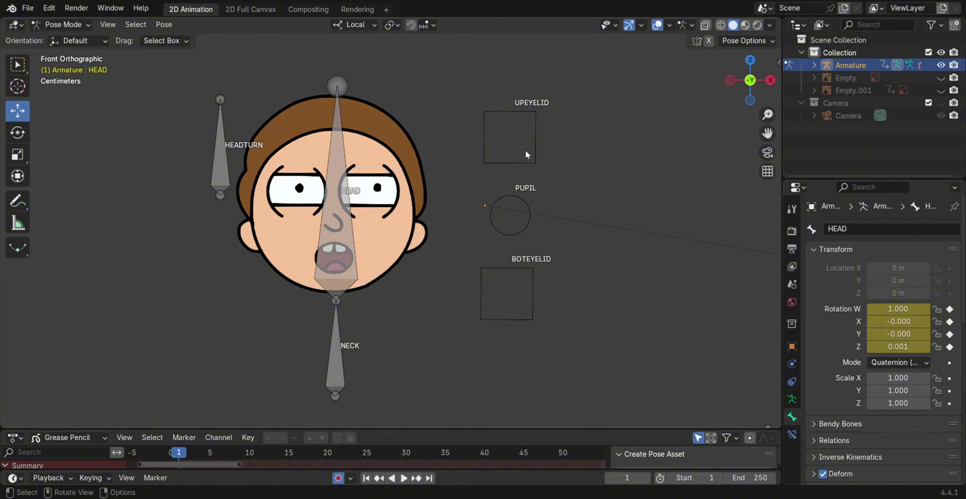
{"action": "left_click", "coordinate": [332, 200]}
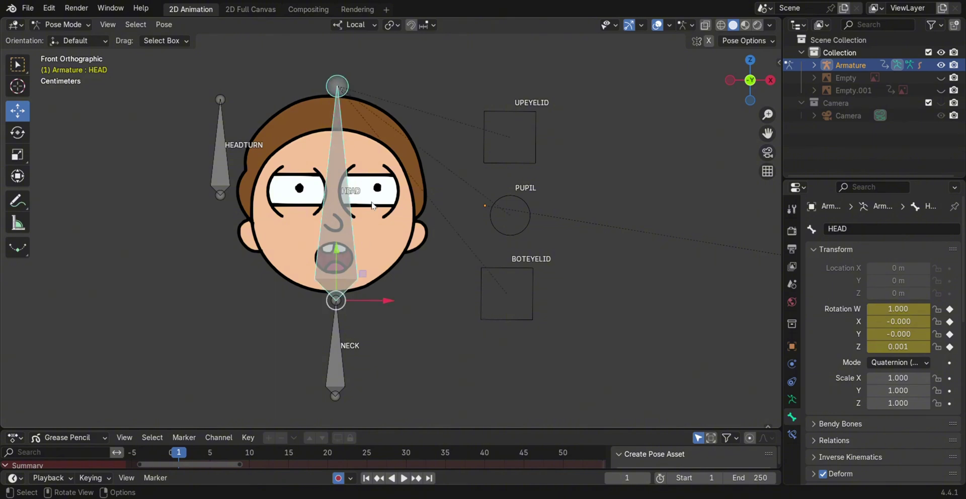
{"action": "key", "text": "m"}
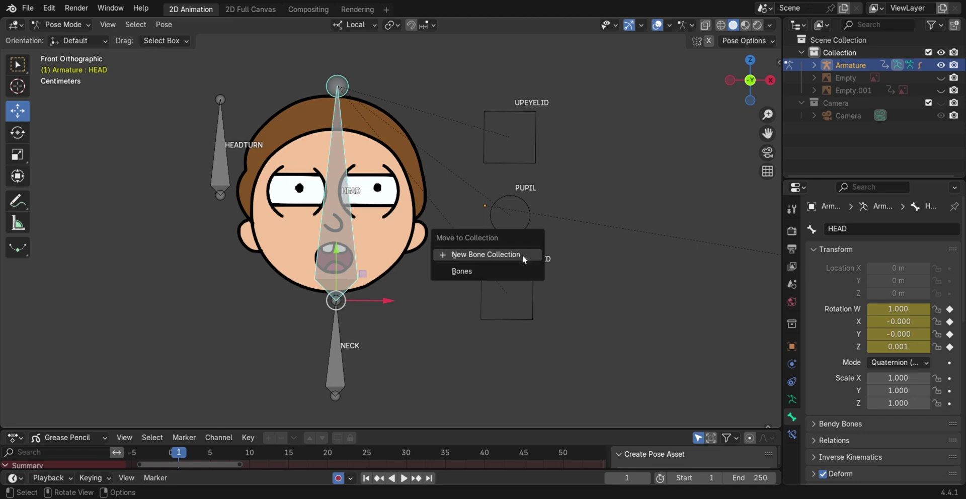
{"action": "left_click", "coordinate": [494, 269]}
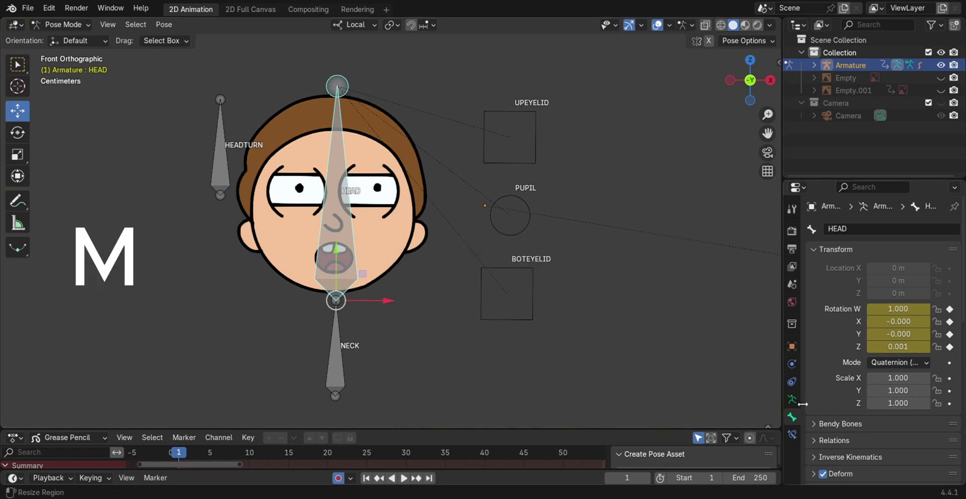
Add a new bone collection in the armature's data properties and name it HEAD.
{"action": "left_click", "coordinate": [791, 400]}
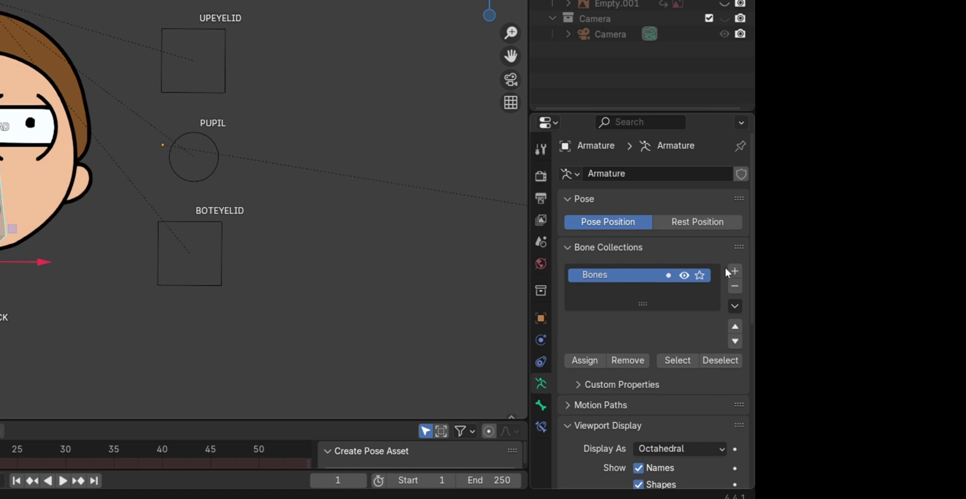
{"action": "scroll", "coordinate": [725, 267], "scroll_direction": "down", "scroll_amount": 2}
{"action": "left_click", "coordinate": [734, 242]}
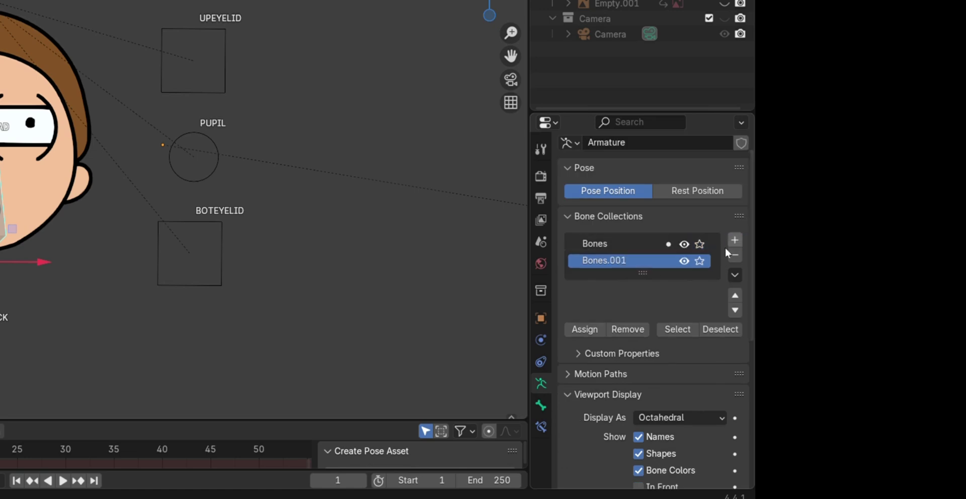
{"action": "double_click", "coordinate": [615, 261]}
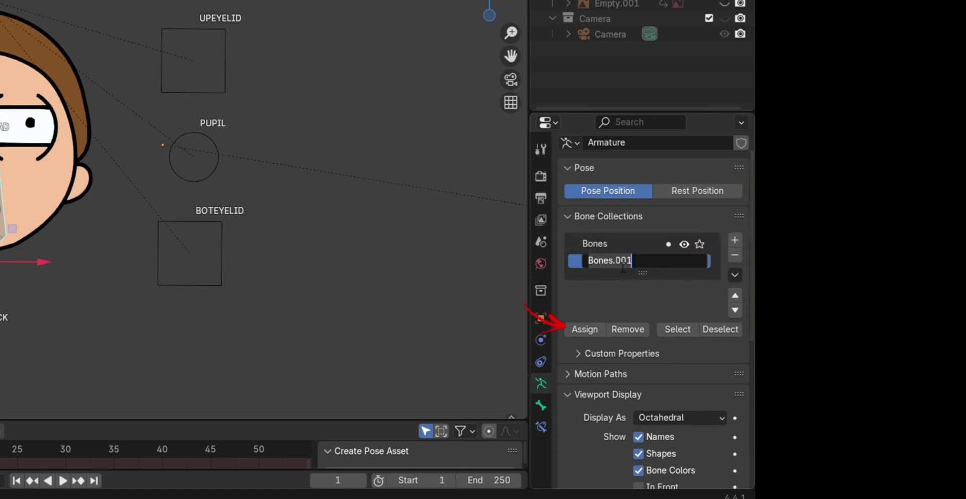
{"action": "type", "text": "HEAD"}
{"action": "key", "text": "Return"}
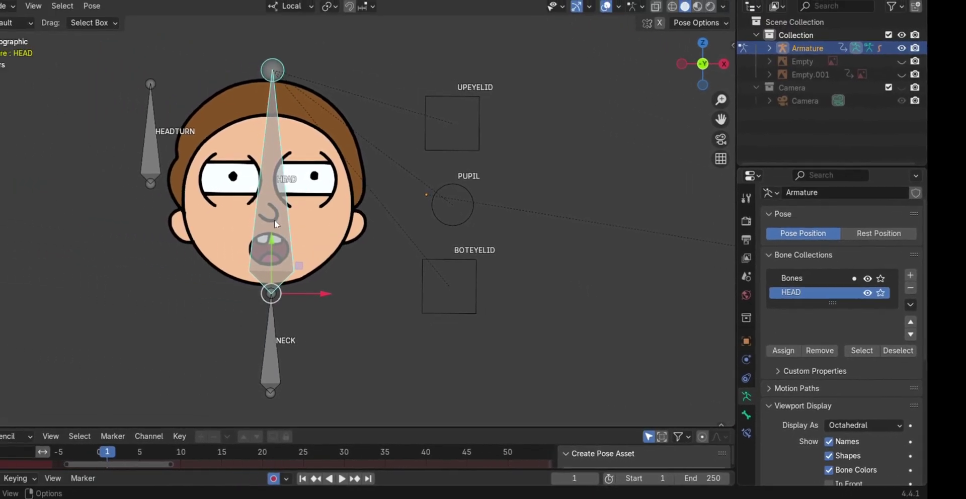
Move the HEAD bone into the HEAD bone collection and test the collection by hiding and showing it.
{"action": "key", "text": "m"}
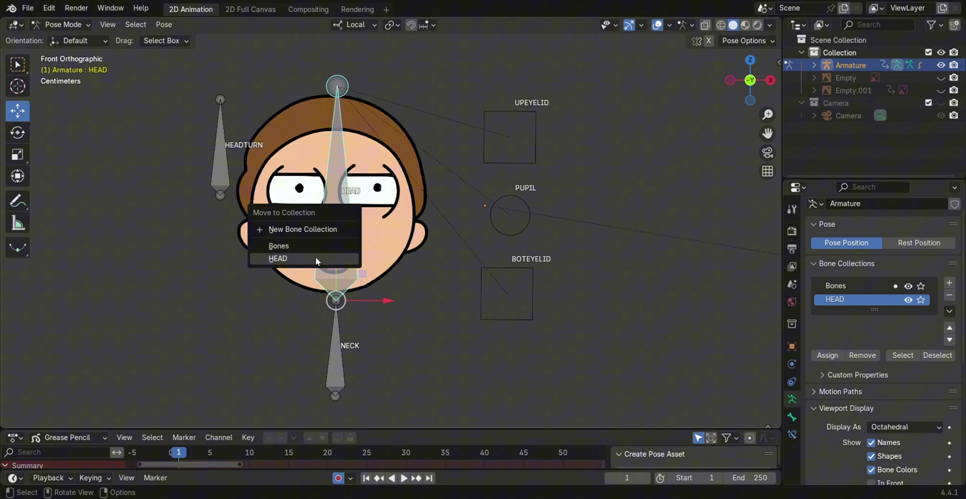
{"action": "left_click", "coordinate": [316, 257]}
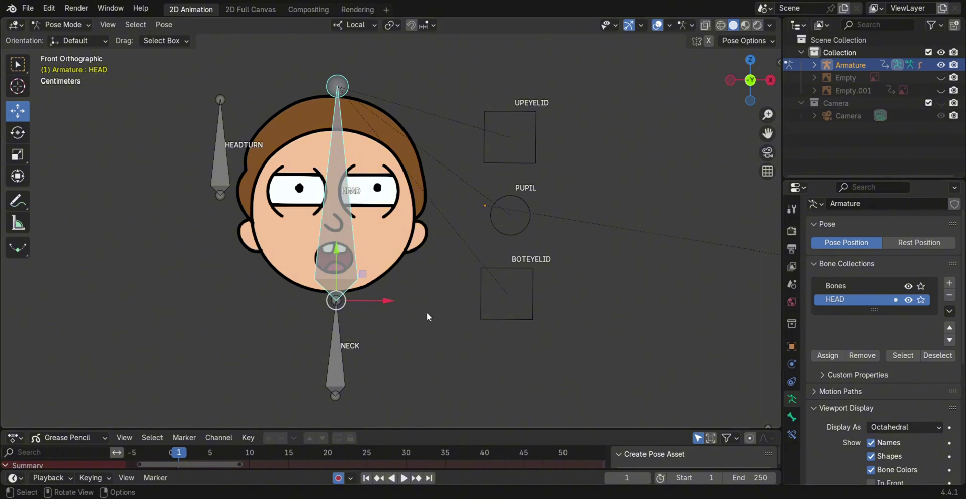
{"action": "left_click", "coordinate": [908, 300]}
{"action": "left_click", "coordinate": [909, 301]}
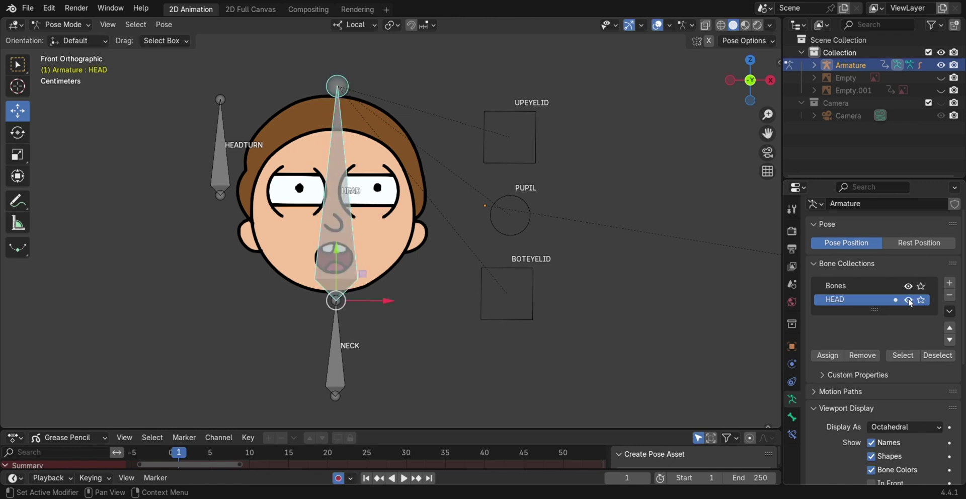
Add two more bone collections to the armature below the HEAD collection.
{"action": "left_click", "coordinate": [949, 282]}
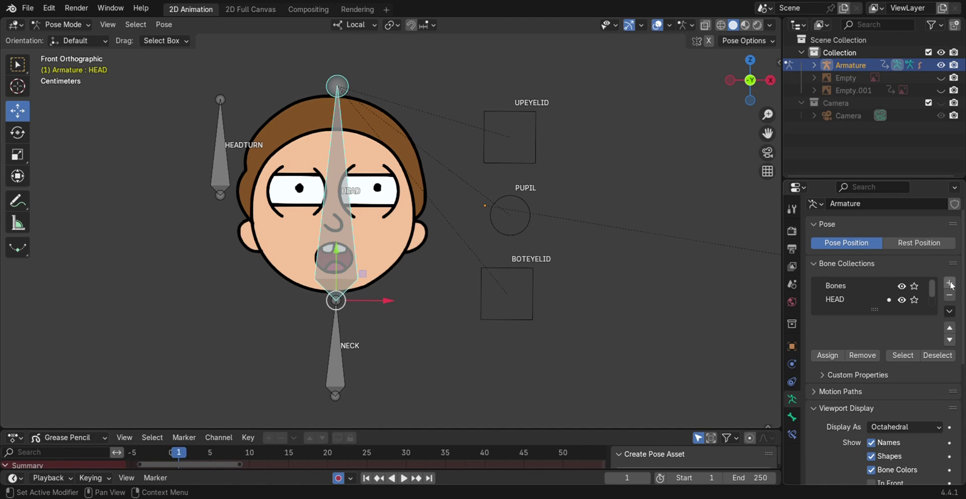
{"action": "left_click", "coordinate": [949, 284]}
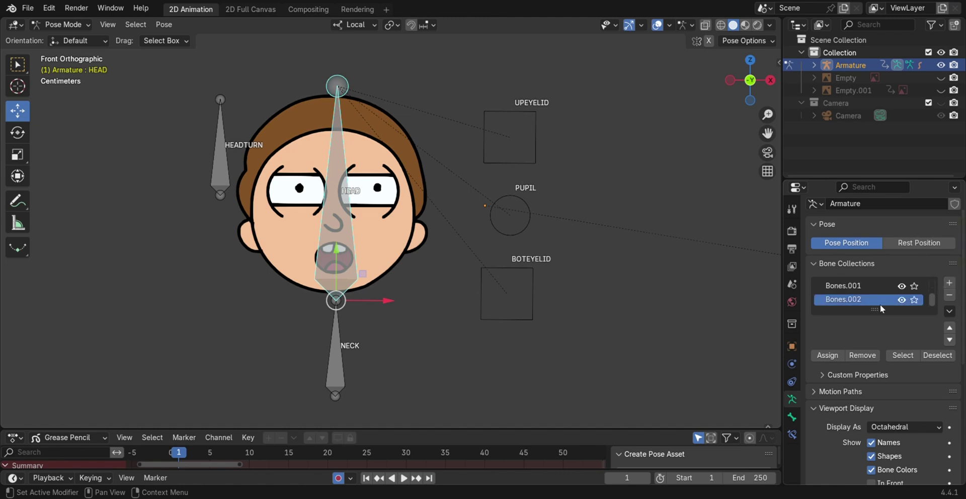
{"action": "scroll", "coordinate": [873, 287], "scroll_direction": "up", "scroll_amount": 1}
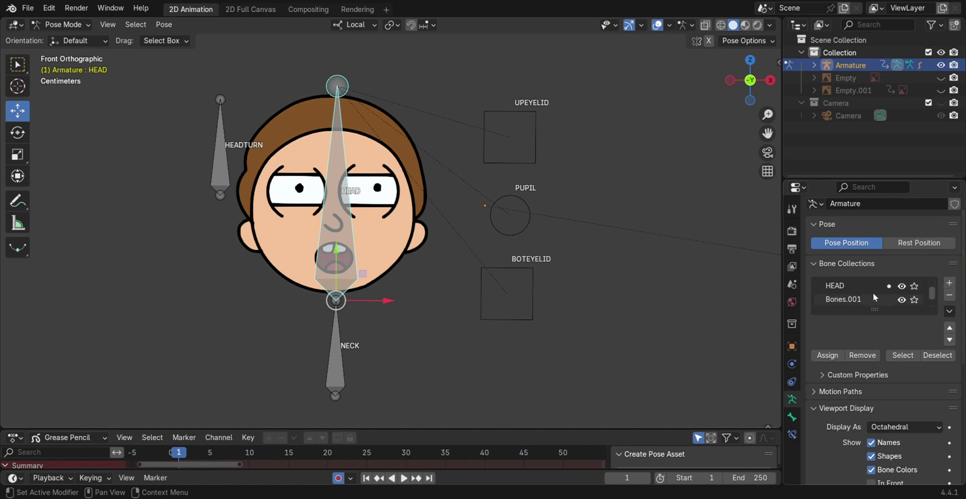
Name the added bone collections NECK, HEADTURN and EYES, and move the UPEYELID, PUPIL and BOTEYELID bones into EYES.
{"action": "double_click", "coordinate": [874, 297]}
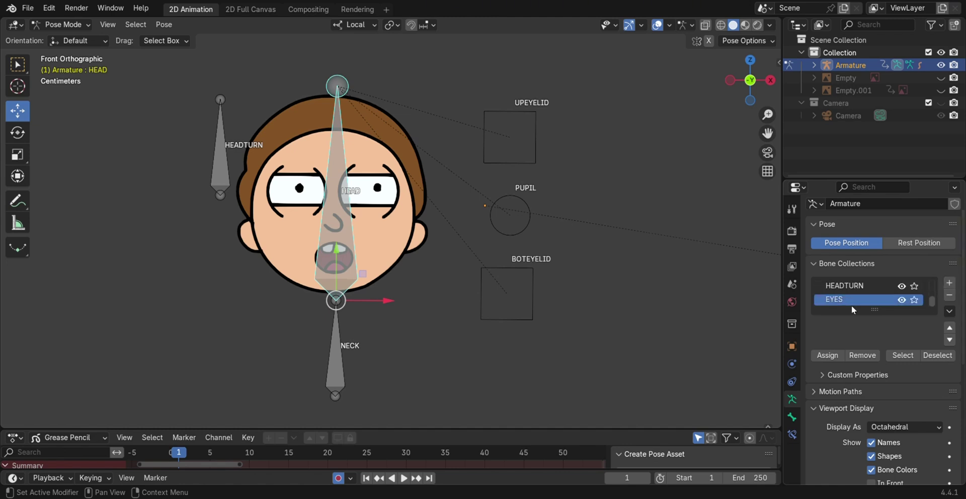
{"action": "left_click", "coordinate": [503, 164]}
{"action": "left_click", "coordinate": [522, 228], "text": "shift"}
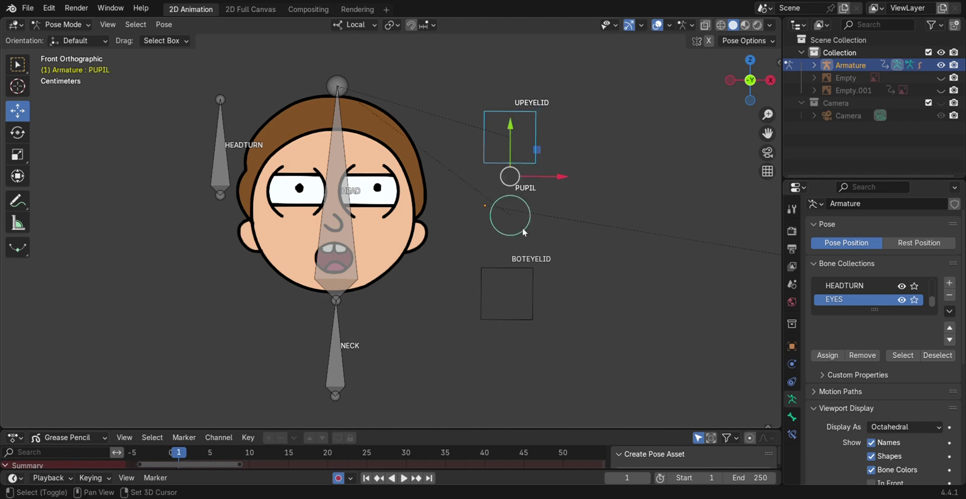
{"action": "left_click", "coordinate": [517, 267], "text": "shift"}
{"action": "key", "text": "m"}
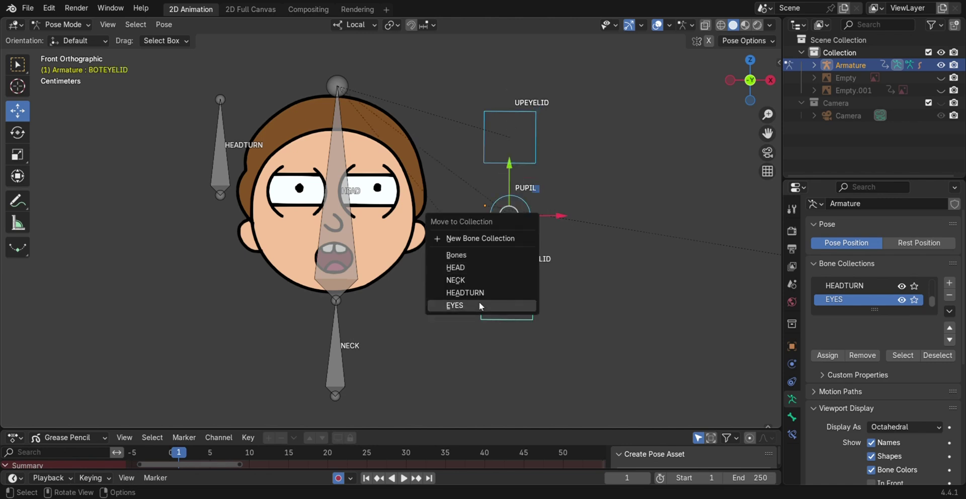
{"action": "left_click", "coordinate": [478, 304]}
{"action": "left_click", "coordinate": [901, 300]}
{"action": "left_click", "coordinate": [902, 300]}
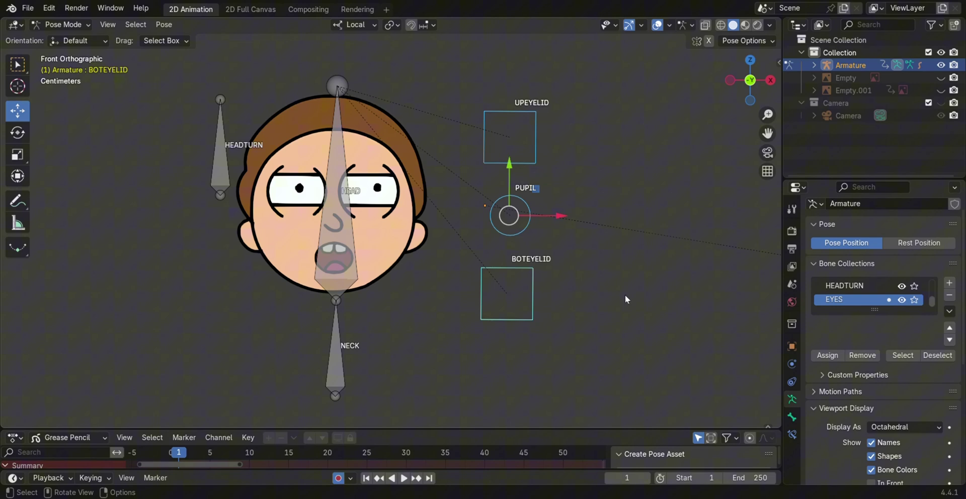
Hide the HEAD bone collection and select the HEADTURN bone beside the head.
{"action": "left_click", "coordinate": [349, 267]}
{"action": "scroll", "coordinate": [876, 296], "scroll_direction": "up", "scroll_amount": 2}
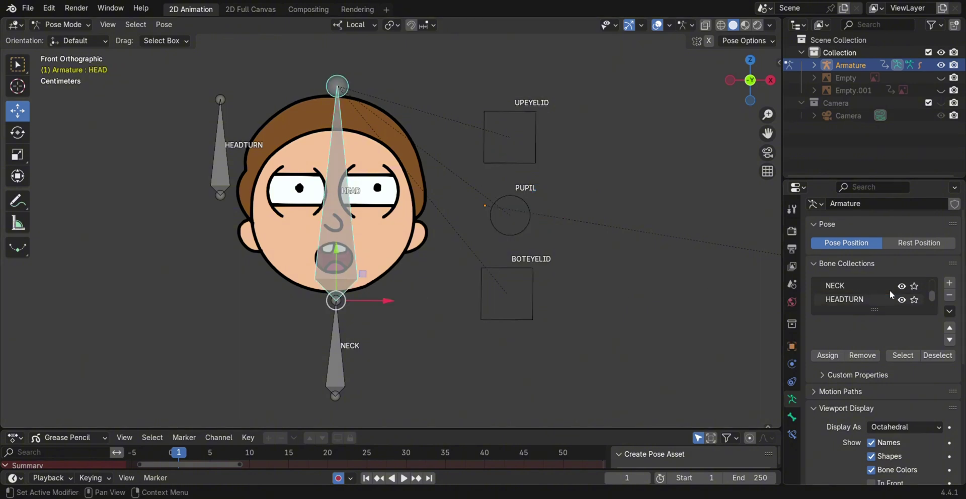
{"action": "left_click", "coordinate": [902, 286]}
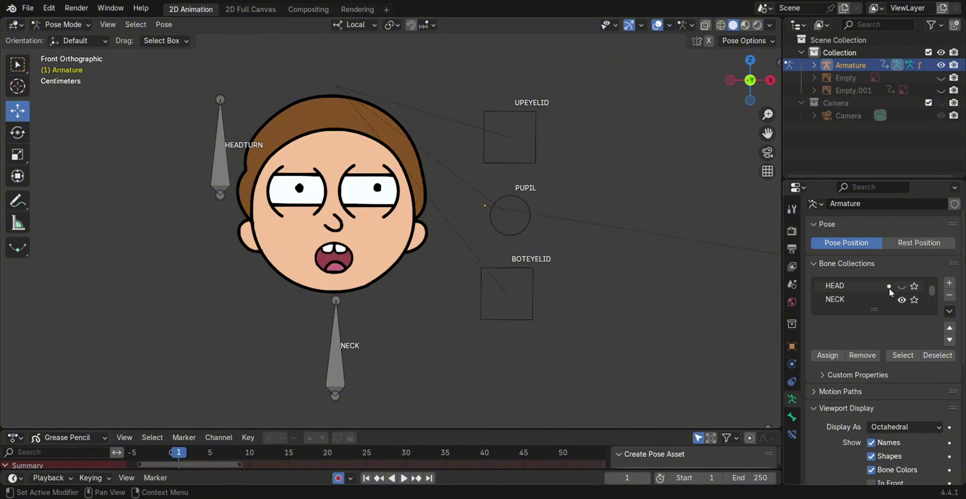
{"action": "scroll", "coordinate": [890, 290], "scroll_direction": "up", "scroll_amount": 1}
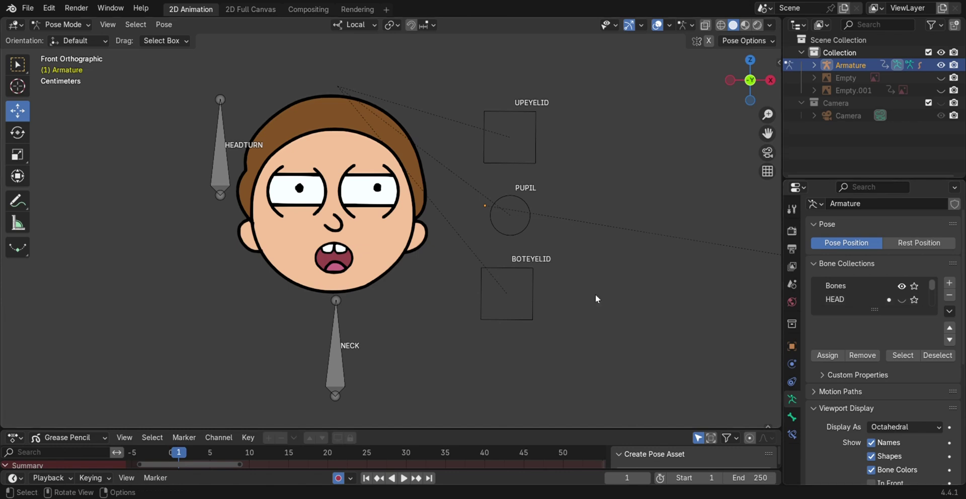
{"action": "left_click", "coordinate": [214, 182]}
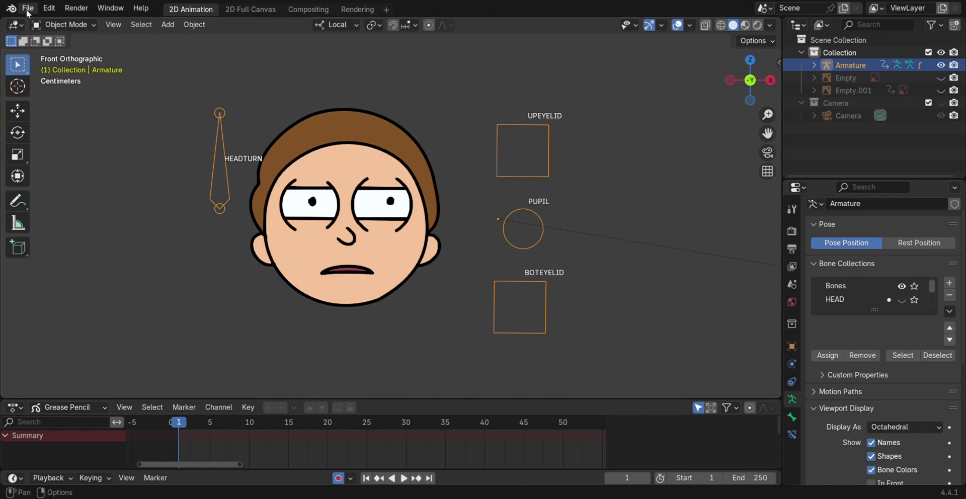
Switch the viewport area to the Video Sequencer and add the Morty Robot Clone Backflips MP3 as a sound strip.
{"action": "left_click", "coordinate": [14, 25]}
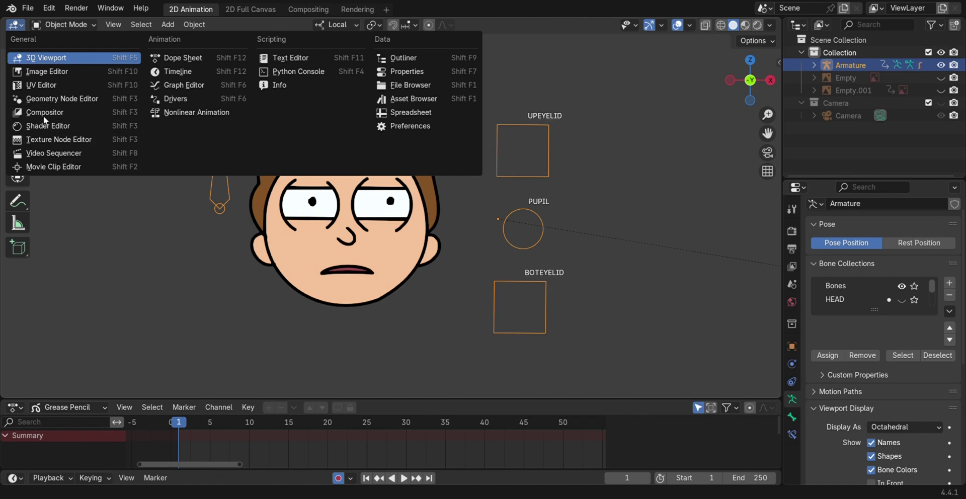
{"action": "left_click", "coordinate": [53, 152]}
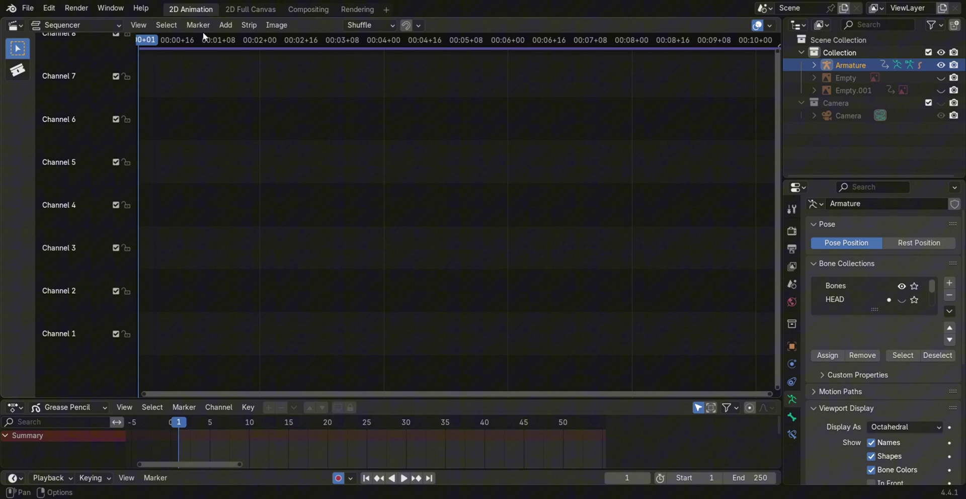
{"action": "left_click", "coordinate": [225, 25]}
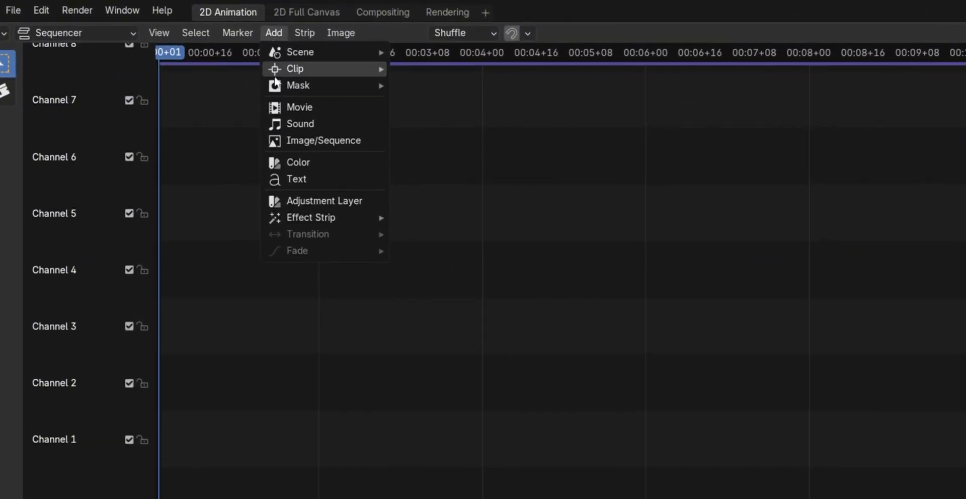
{"action": "left_click", "coordinate": [290, 126]}
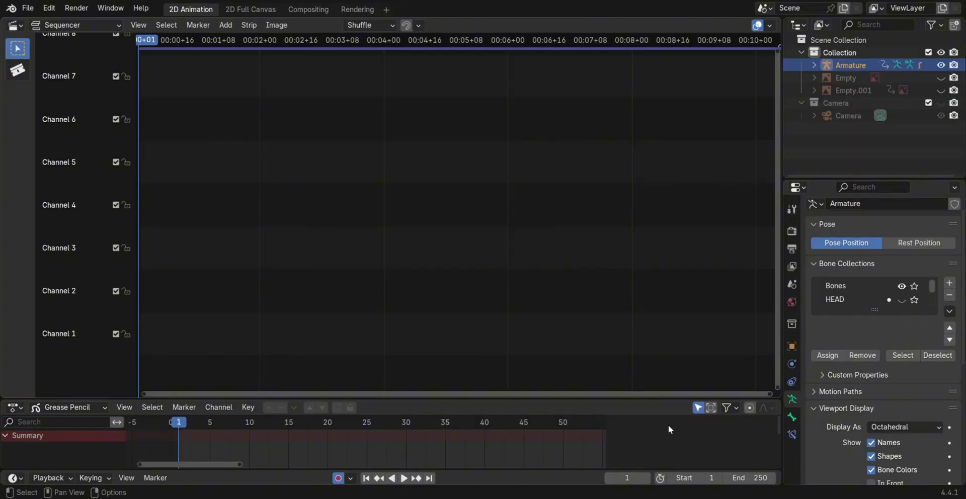
Play through the sound strip to find the start of the wanted dialogue and set the playhead to frame 117.
{"action": "left_click", "coordinate": [411, 480]}
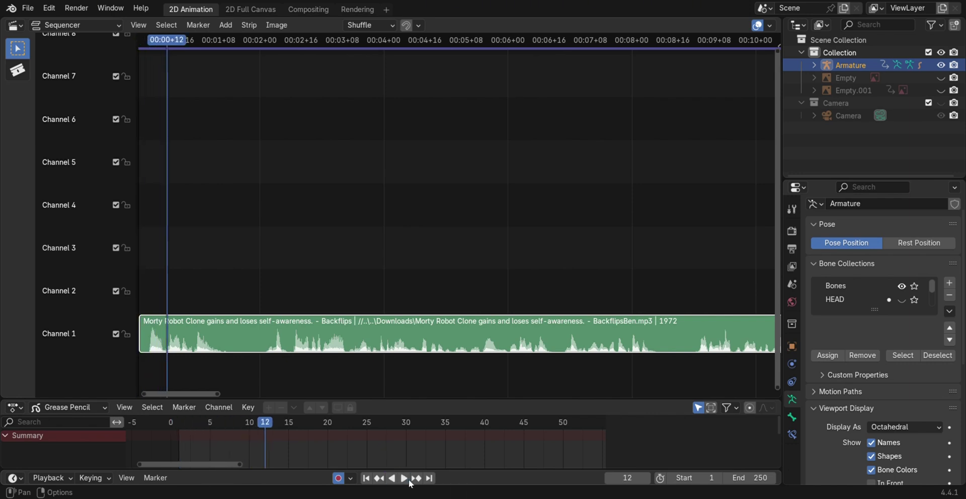
{"action": "scroll", "coordinate": [415, 266], "scroll_direction": "down", "scroll_amount": 3}
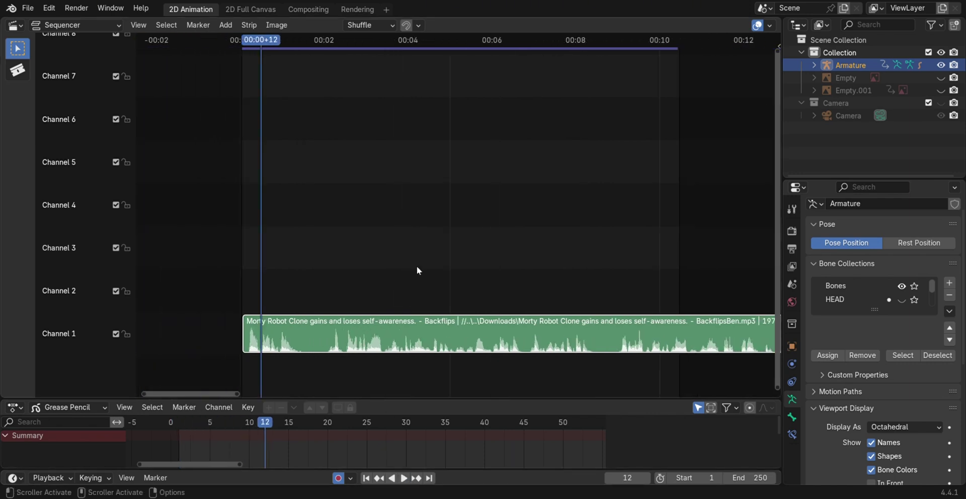
{"action": "middle_click_drag", "start_coordinate": [461, 224], "coordinate": [446, 217]}
{"action": "scroll", "coordinate": [446, 218], "scroll_direction": "down", "scroll_amount": 2}
{"action": "key", "text": "space"}
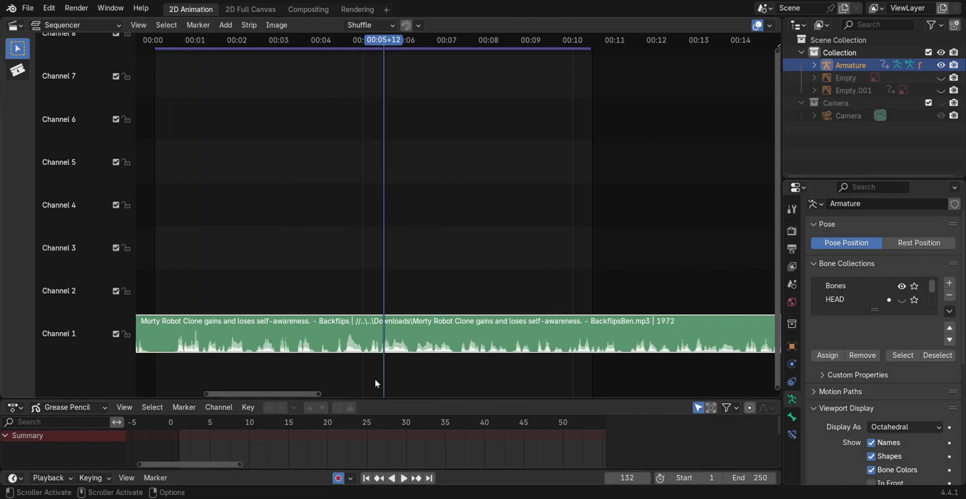
{"action": "left_click_drag", "start_coordinate": [378, 45], "coordinate": [358, 51]}
{"action": "key", "text": "space"}
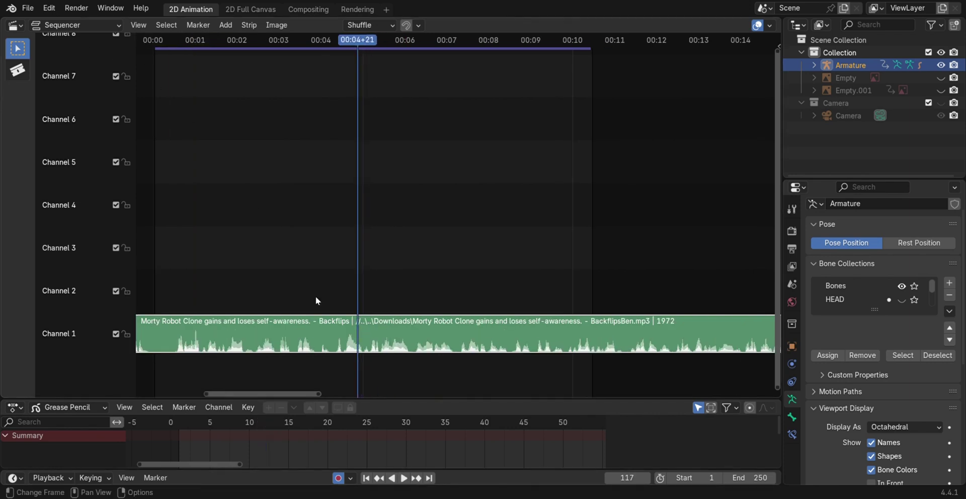
Split the sound strip at the playhead, delete its first part and slide the remainder to the timeline's start.
{"action": "key", "text": "k"}
{"action": "key", "text": "Delete"}
{"action": "left_click_drag", "start_coordinate": [412, 331], "coordinate": [260, 346]}
Play the trimmed sound from the start and split the strip shortly before the 4-second mark.
{"action": "scroll", "coordinate": [207, 251], "scroll_direction": "down", "scroll_amount": 2}
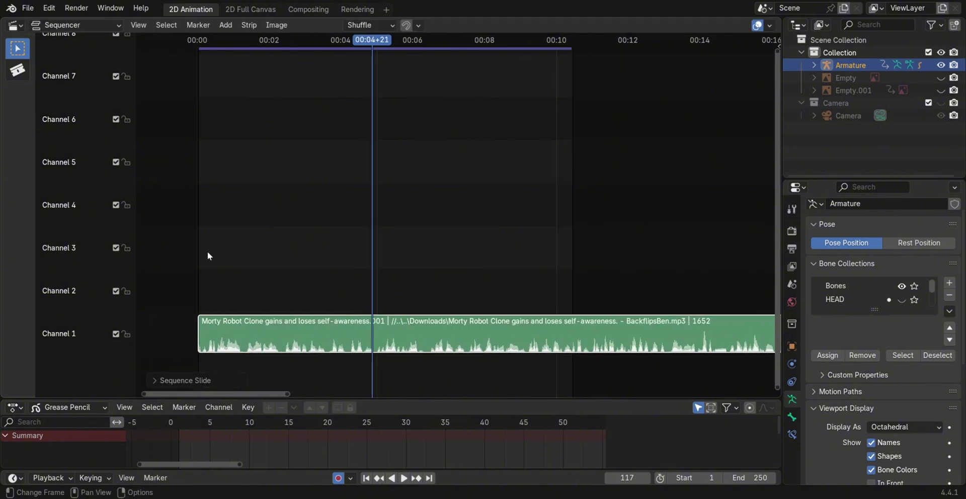
{"action": "left_click", "coordinate": [199, 40]}
{"action": "left_click", "coordinate": [404, 478]}
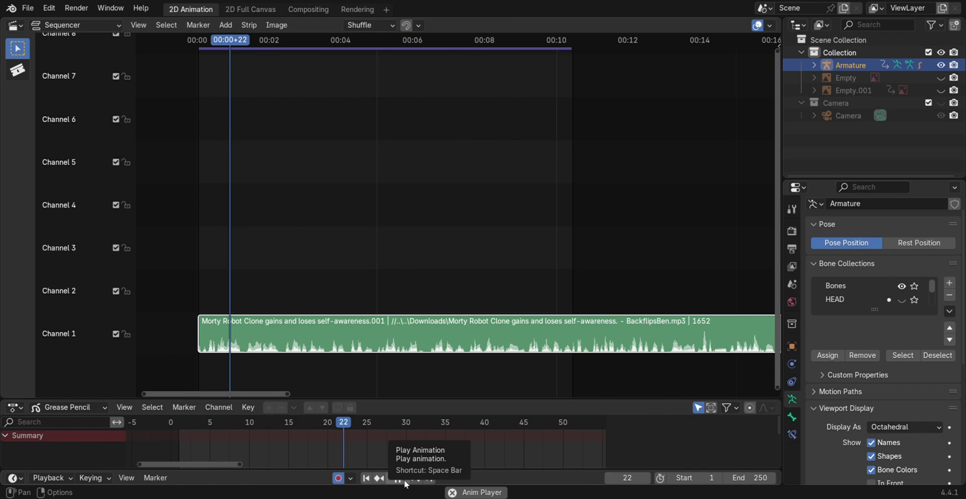
{"action": "key", "text": "k"}
{"action": "key", "text": "Escape"}
Switch the sequencer area back to the 3D Viewport and play the animation from frame 1.
{"action": "left_click", "coordinate": [16, 26]}
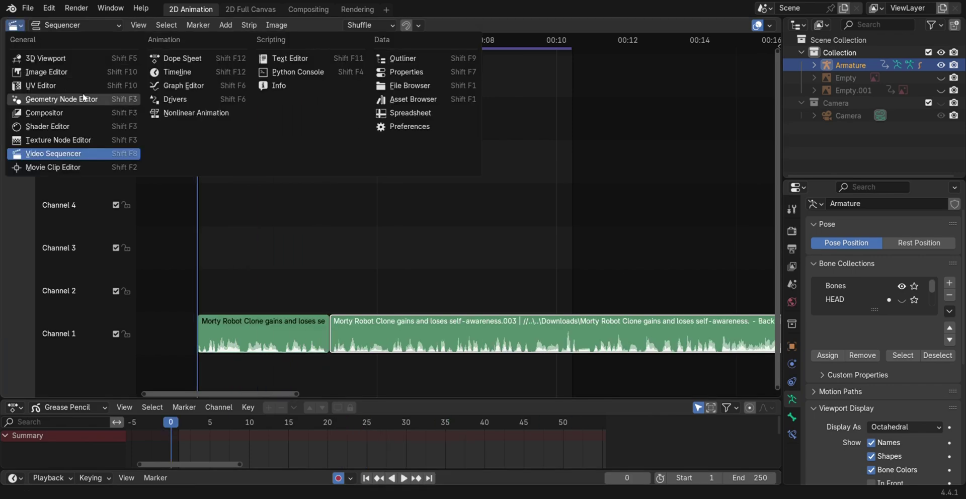
{"action": "left_click", "coordinate": [77, 62]}
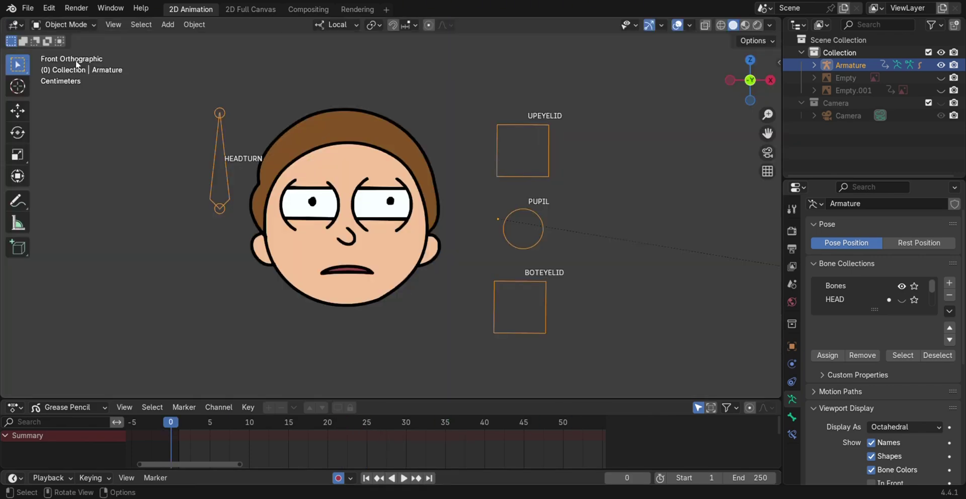
{"action": "scroll", "coordinate": [283, 169], "scroll_direction": "up", "scroll_amount": 2}
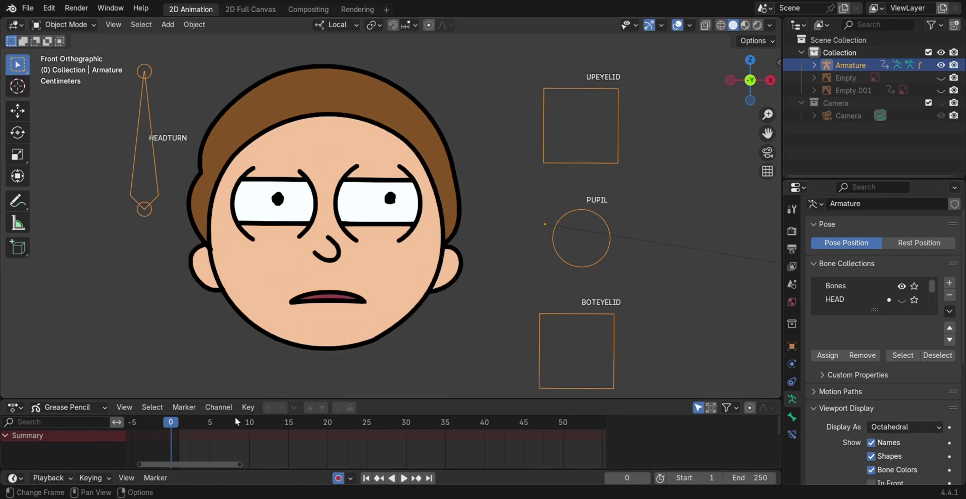
{"action": "key", "text": "Right"}
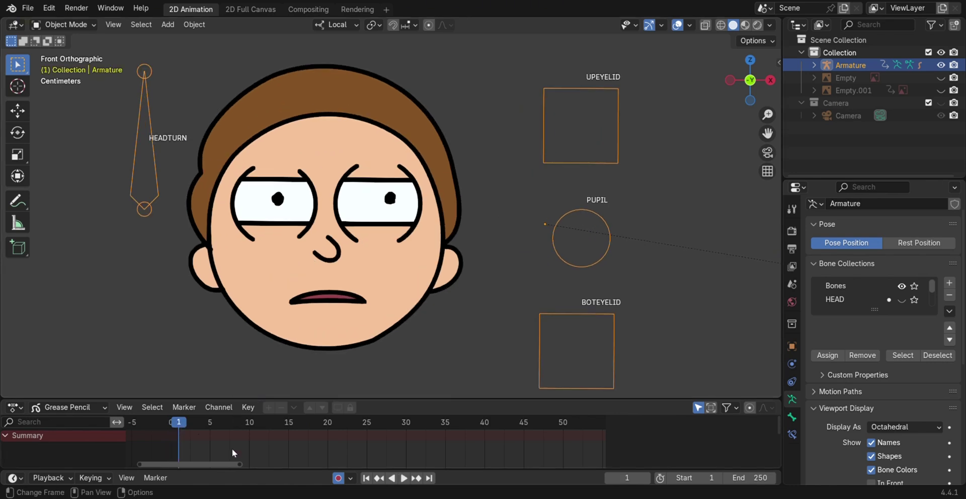
{"action": "left_click", "coordinate": [405, 478]}
Make sure audio Scrubbing is enabled in the playback options and scrub the timeline back to frame 1.
{"action": "left_click_drag", "start_coordinate": [428, 403], "coordinate": [430, 343]}
{"action": "left_click_drag", "start_coordinate": [309, 367], "coordinate": [179, 363]}
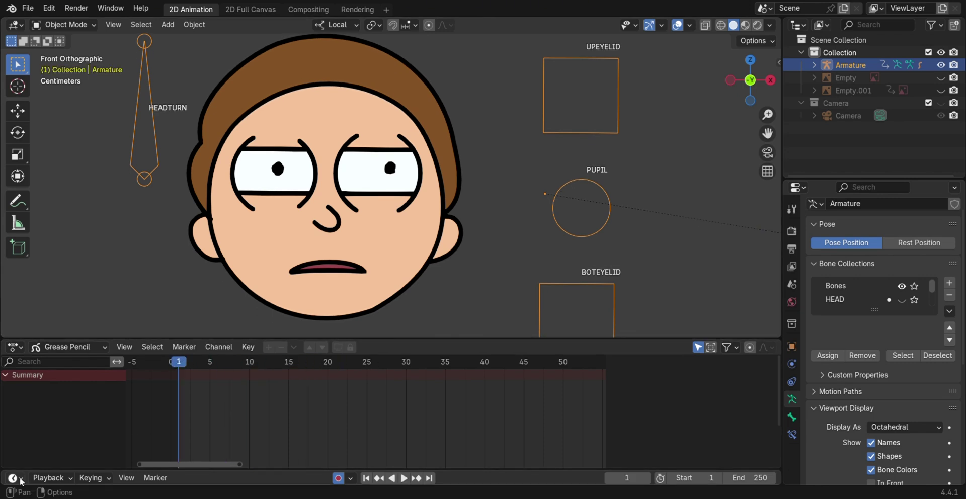
{"action": "left_click", "coordinate": [49, 479]}
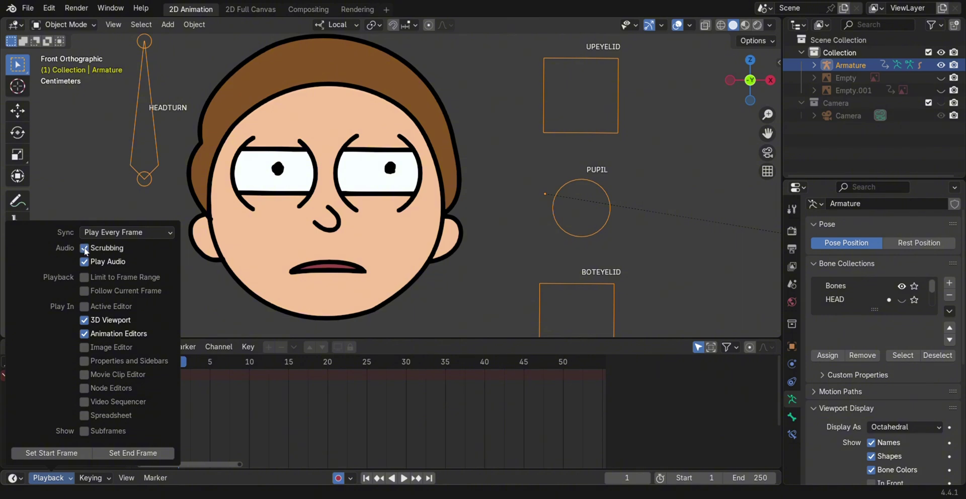
{"action": "mouse_move", "coordinate": [182, 361]}
{"action": "left_mouse_down"}
{"action": "mouse_move", "coordinate": [247, 380]}
{"action": "mouse_move", "coordinate": [207, 383]}
{"action": "mouse_move", "coordinate": [220, 370]}
{"action": "mouse_move", "coordinate": [179, 375]}
{"action": "left_mouse_up"}
{"action": "left_click_drag", "start_coordinate": [418, 344], "coordinate": [419, 413]}
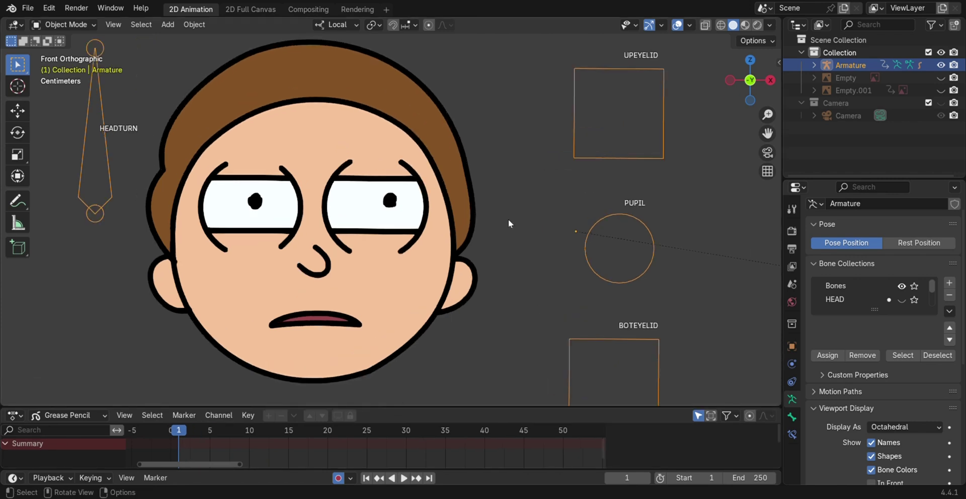
Put the armature in Pose Mode and select the HEADTURN bone.
{"action": "left_click", "coordinate": [63, 24]}
{"action": "left_click", "coordinate": [61, 64]}
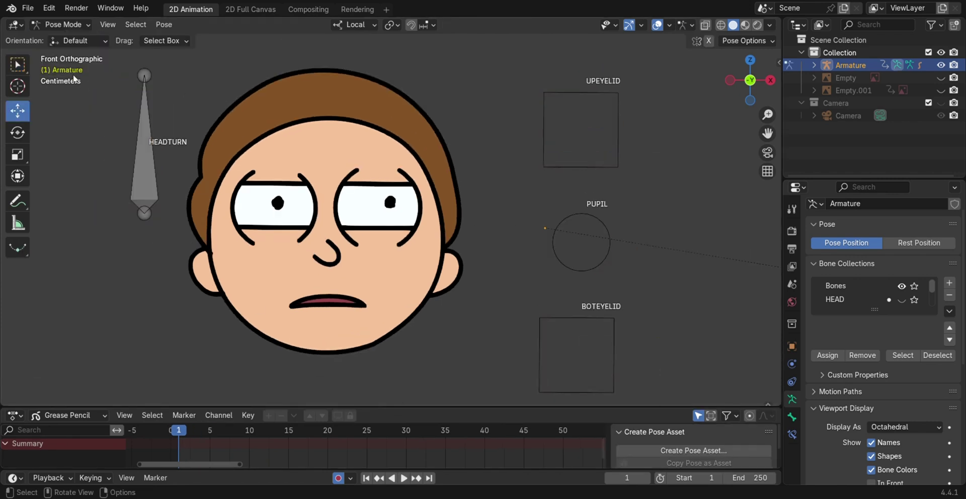
{"action": "left_click", "coordinate": [145, 125]}
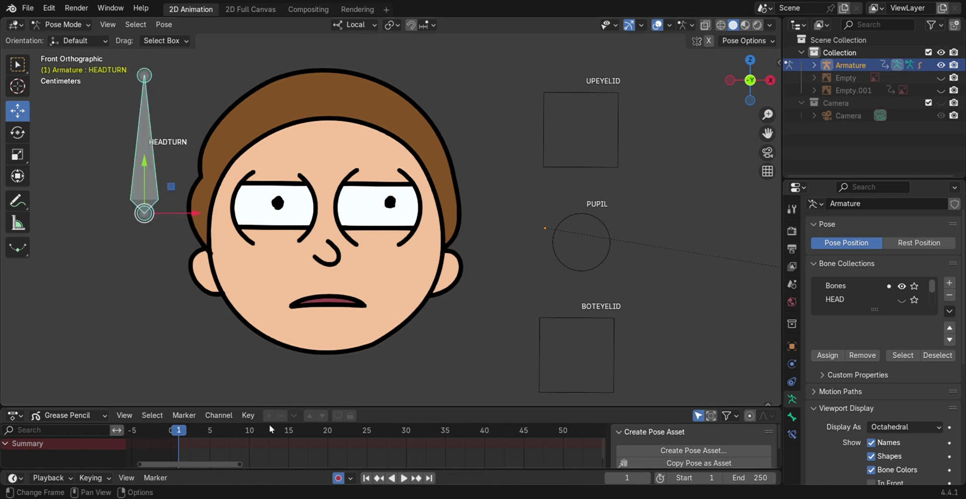
Enlarge the timeline area, return to frame 1 and change the animation editor's mode from Grease Pencil to Dope Sheet.
{"action": "double_click", "coordinate": [403, 479]}
{"action": "left_click_drag", "start_coordinate": [400, 407], "coordinate": [400, 381]}
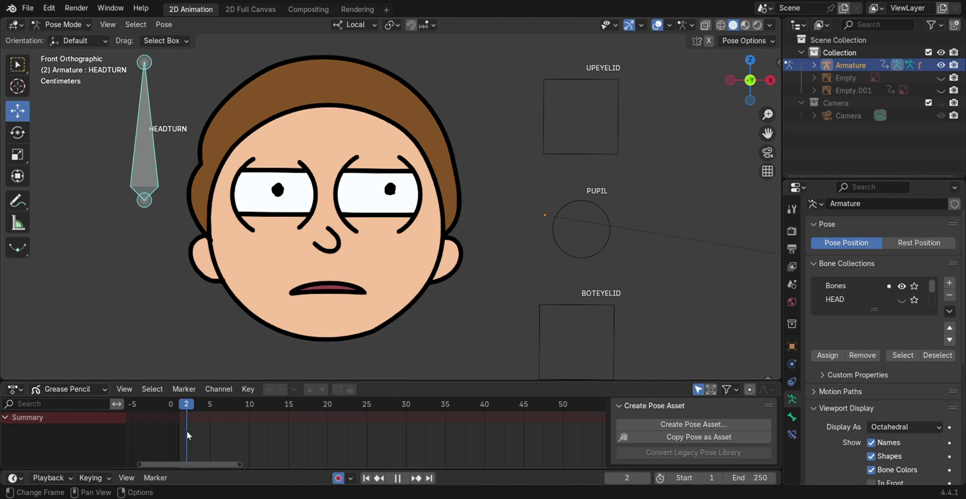
{"action": "key", "text": "Left"}
{"action": "left_click", "coordinate": [69, 388]}
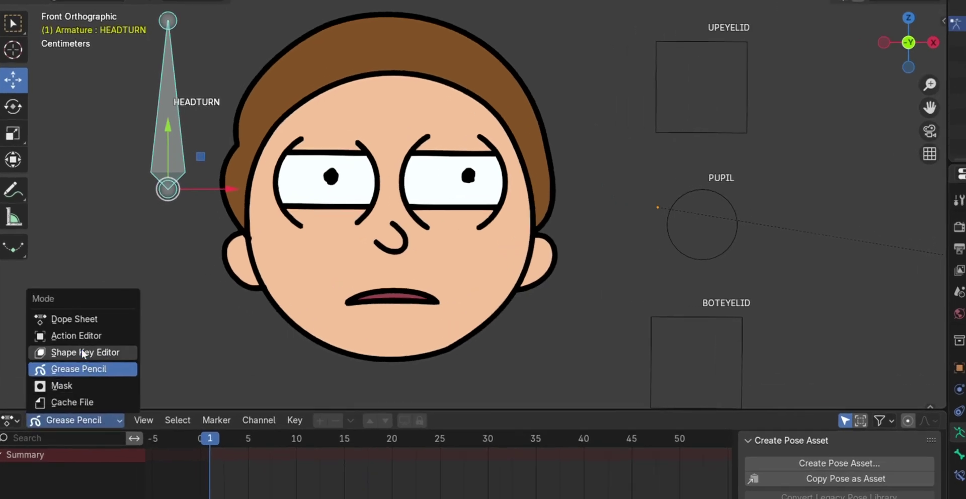
{"action": "left_click", "coordinate": [80, 318]}
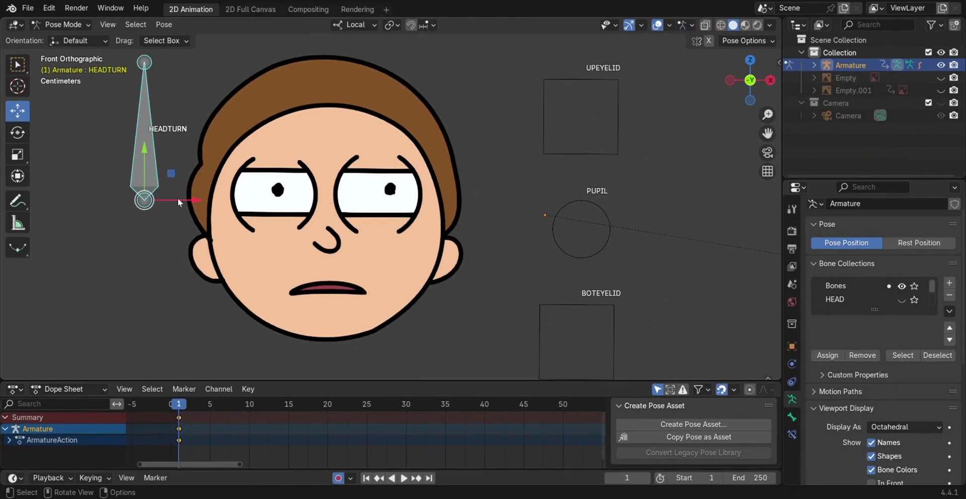
Slide the HEADTURN bone sideways to auto-key mouth shapes at frames 1, 3 and 5, matching the audio.
{"action": "left_click_drag", "start_coordinate": [185, 201], "coordinate": [243, 224]}
{"action": "left_click_drag", "start_coordinate": [182, 407], "coordinate": [195, 408]}
{"action": "mouse_move", "coordinate": [247, 201]}
{"action": "left_mouse_down"}
{"action": "mouse_move", "coordinate": [217, 203]}
{"action": "mouse_move", "coordinate": [240, 202]}
{"action": "left_mouse_up"}
{"action": "left_click", "coordinate": [210, 405]}
{"action": "key", "text": "space"}
{"action": "key", "text": "space"}
Auto-key further HEADTURN bone positions at frames 9, 12, 14, 19, 22 and 27 to continue the lip sync.
{"action": "left_click_drag", "start_coordinate": [312, 405], "coordinate": [344, 406]}
{"action": "left_click_drag", "start_coordinate": [240, 201], "coordinate": [253, 203]}
{"action": "left_click", "coordinate": [383, 405]}
{"action": "left_click_drag", "start_coordinate": [249, 202], "coordinate": [230, 218]}
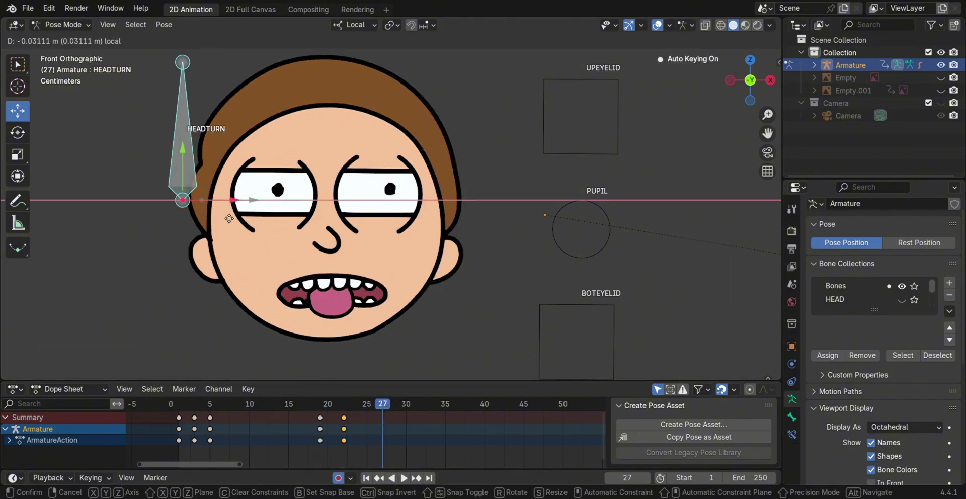
{"action": "left_click", "coordinate": [229, 219]}
{"action": "key", "text": "space"}
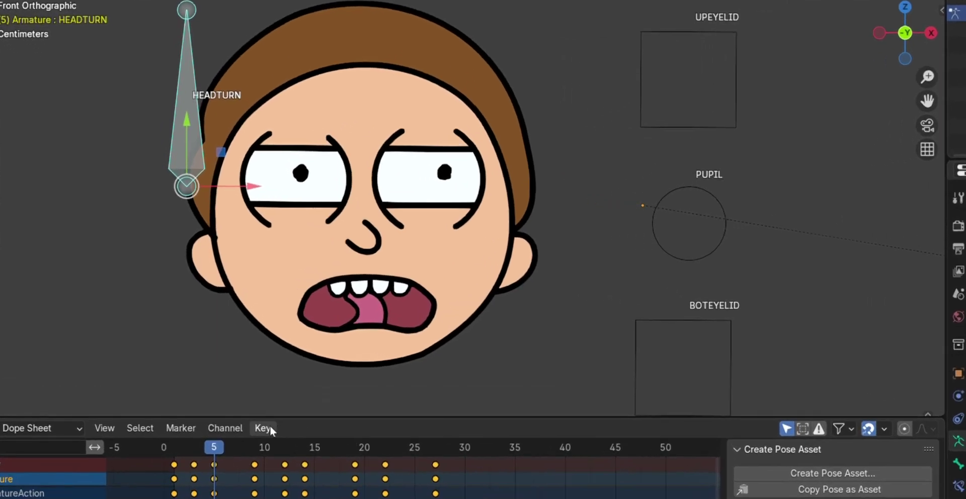
Set the interpolation mode of all the selected armature keyframes to Constant.
{"action": "left_click", "coordinate": [248, 389]}
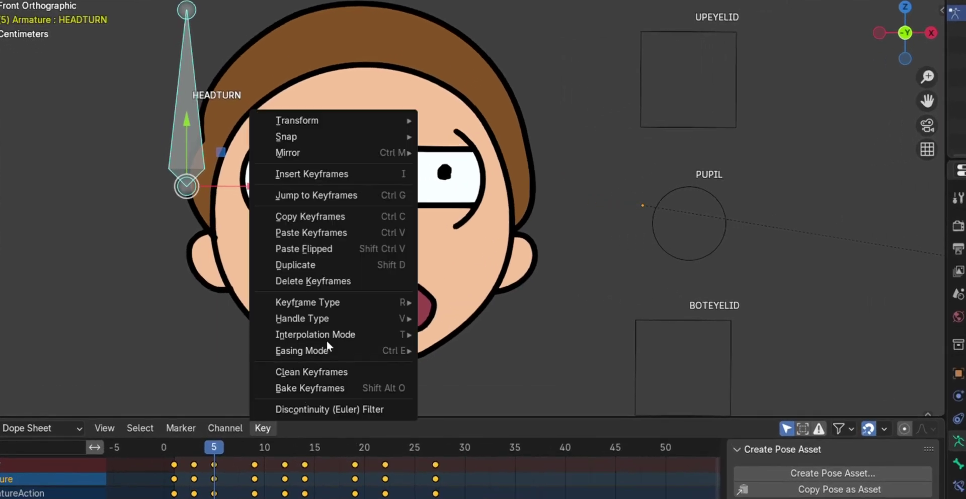
{"action": "mouse_move", "coordinate": [328, 335]}
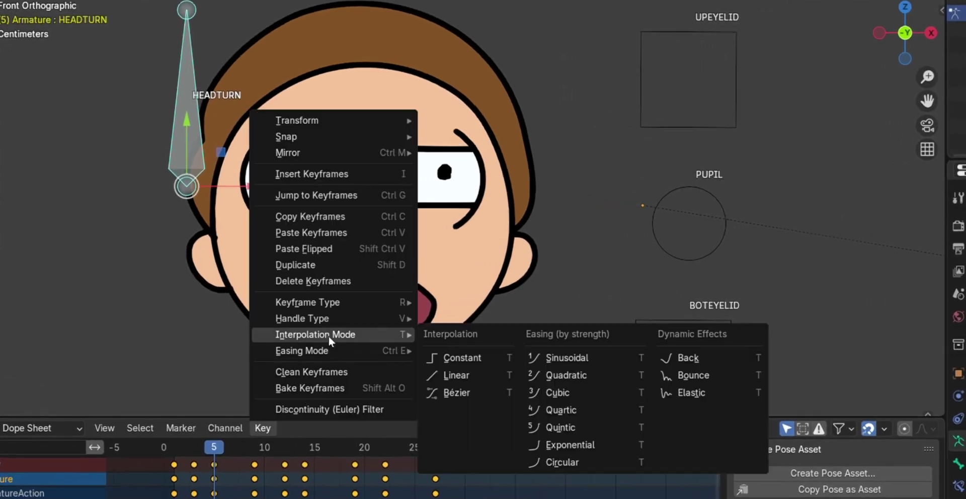
{"action": "left_click", "coordinate": [448, 360]}
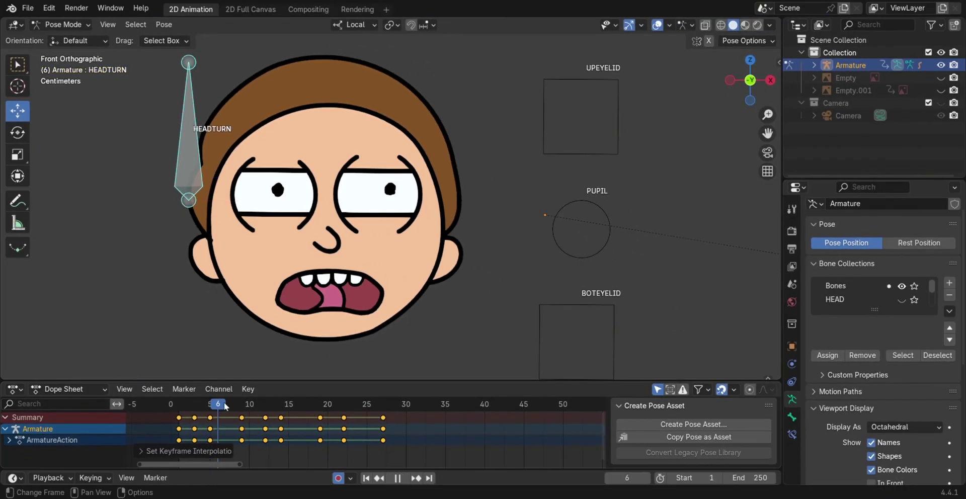
Play back the start of the lip sync and reposition the HEADTURN bone sideways to key a mouth shape around frame 7.
{"action": "mouse_move", "coordinate": [224, 404]}
{"action": "left_mouse_down"}
{"action": "mouse_move", "coordinate": [201, 408]}
{"action": "mouse_move", "coordinate": [211, 405]}
{"action": "left_mouse_up"}
{"action": "key", "text": "space"}
{"action": "key", "text": "space"}
{"action": "left_click", "coordinate": [226, 403]}
{"action": "left_click_drag", "start_coordinate": [241, 201], "coordinate": [251, 201]}
{"action": "mouse_move", "coordinate": [209, 405]}
{"action": "left_mouse_down"}
{"action": "mouse_move", "coordinate": [196, 405]}
{"action": "mouse_move", "coordinate": [226, 406]}
{"action": "left_mouse_up"}
{"action": "left_click_drag", "start_coordinate": [248, 201], "coordinate": [218, 206]}
Auto-key new sideways HEADTURN bone positions around frames 12, 14 and 16 to refine the mouth shapes.
{"action": "left_click_drag", "start_coordinate": [227, 405], "coordinate": [265, 405]}
{"action": "left_click_drag", "start_coordinate": [226, 201], "coordinate": [267, 212]}
{"action": "left_click_drag", "start_coordinate": [267, 406], "coordinate": [280, 406]}
{"action": "left_click_drag", "start_coordinate": [269, 201], "coordinate": [225, 216]}
{"action": "left_click_drag", "start_coordinate": [282, 404], "coordinate": [295, 401]}
{"action": "left_click_drag", "start_coordinate": [206, 199], "coordinate": [237, 199]}
{"action": "key", "text": "Right"}
{"action": "key", "text": "Right"}
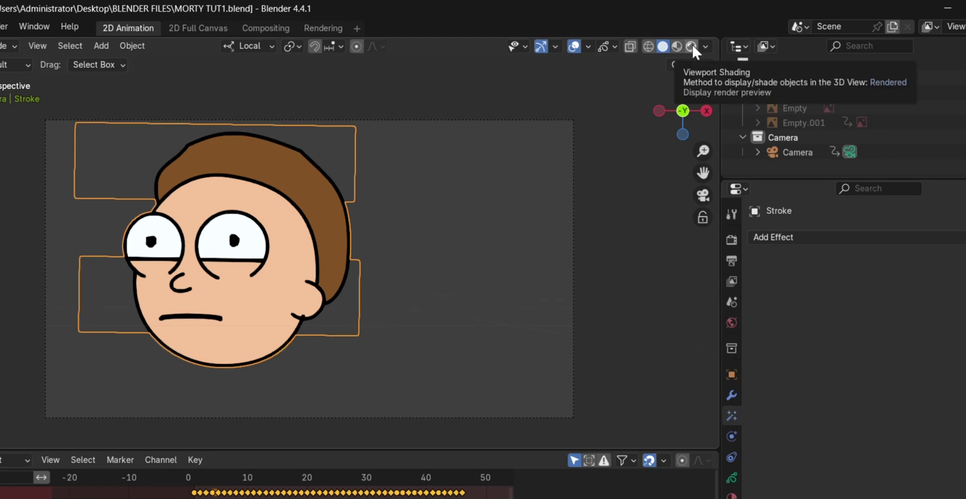
Switch the viewport to rendered shading and add a Rim visual effect to the Stroke object.
{"action": "left_click", "coordinate": [691, 46]}
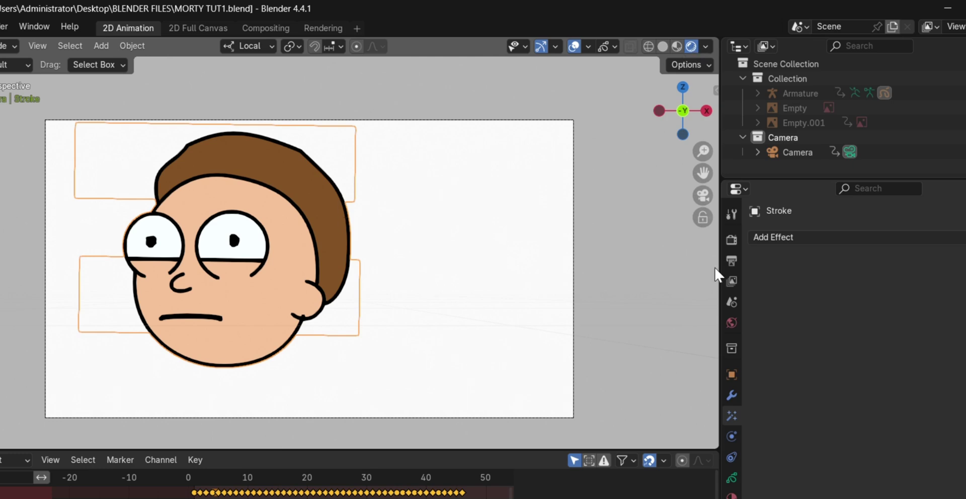
{"action": "left_click", "coordinate": [735, 431]}
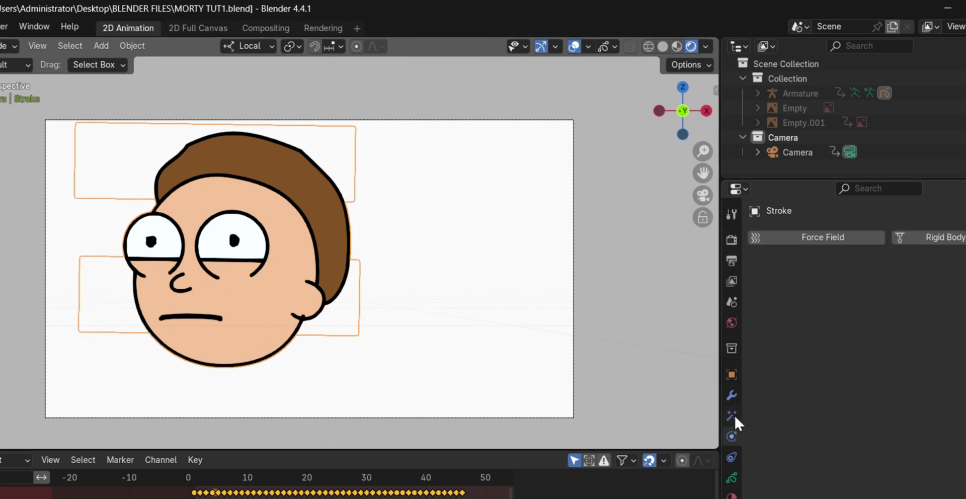
{"action": "left_click", "coordinate": [735, 413]}
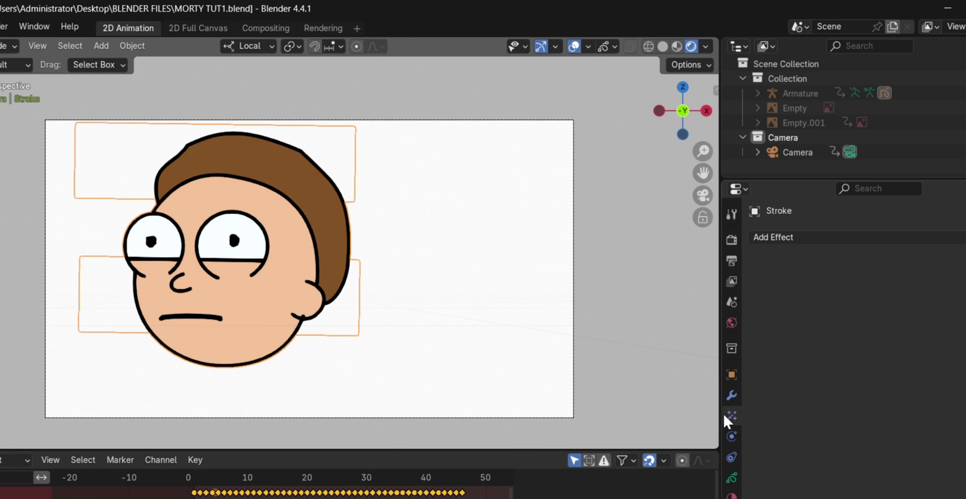
{"action": "left_click", "coordinate": [781, 238]}
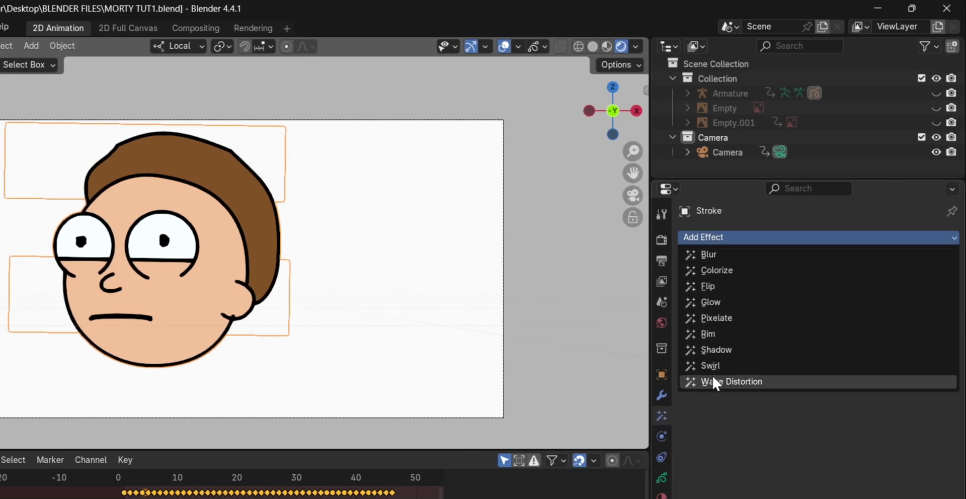
{"action": "left_click", "coordinate": [709, 334]}
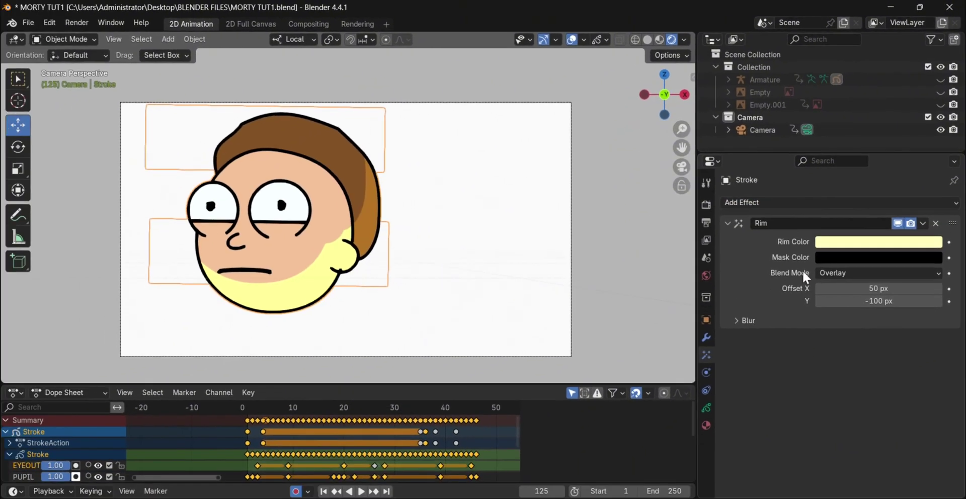
Set the Rim effect's offset to 33 px in X and 5 px in Y, and collapse its settings.
{"action": "left_click_drag", "start_coordinate": [845, 288], "coordinate": [931, 301]}
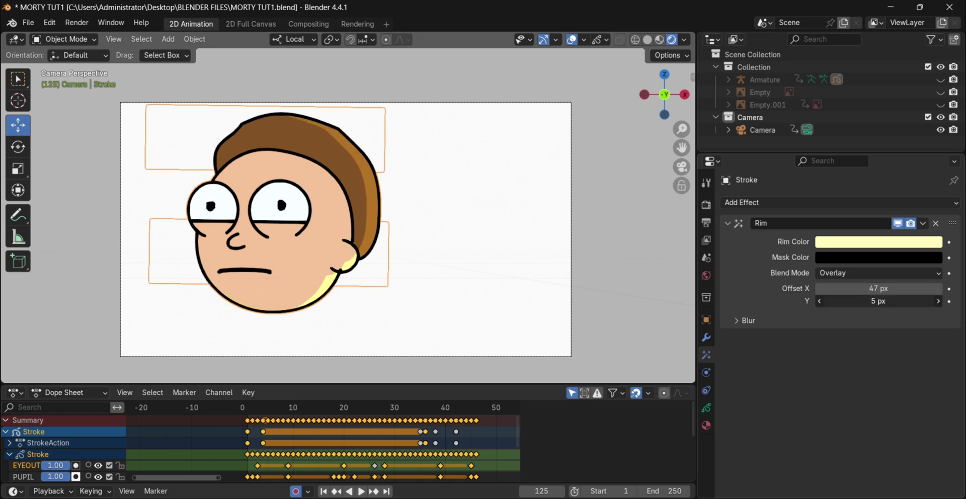
{"action": "left_click_drag", "start_coordinate": [856, 290], "coordinate": [850, 290]}
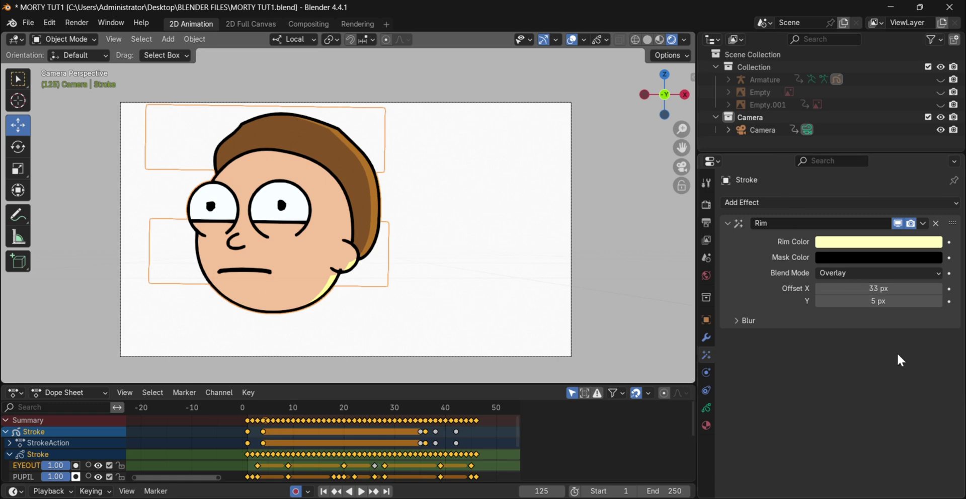
{"action": "left_click", "coordinate": [728, 222]}
Examine the scene's output properties: resolution, frame rate, frame range and the render output path.
{"action": "left_click", "coordinate": [708, 297]}
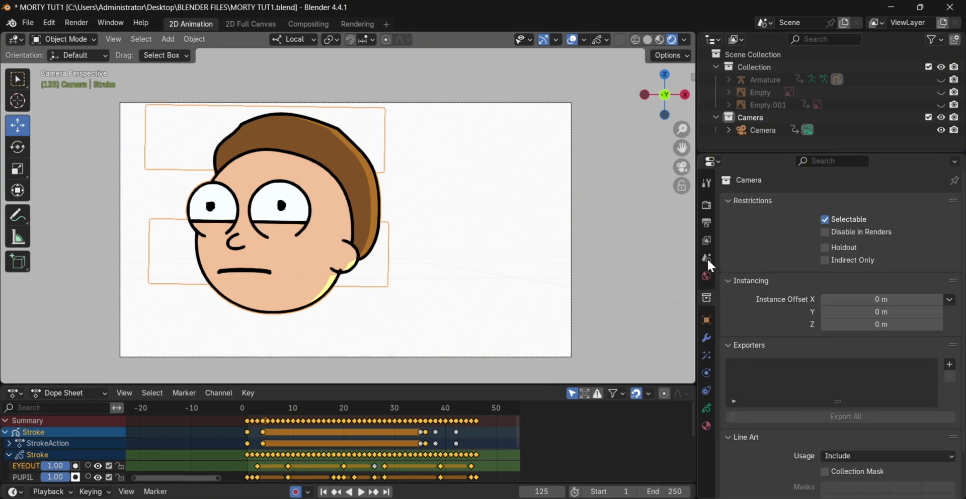
{"action": "left_click", "coordinate": [707, 240]}
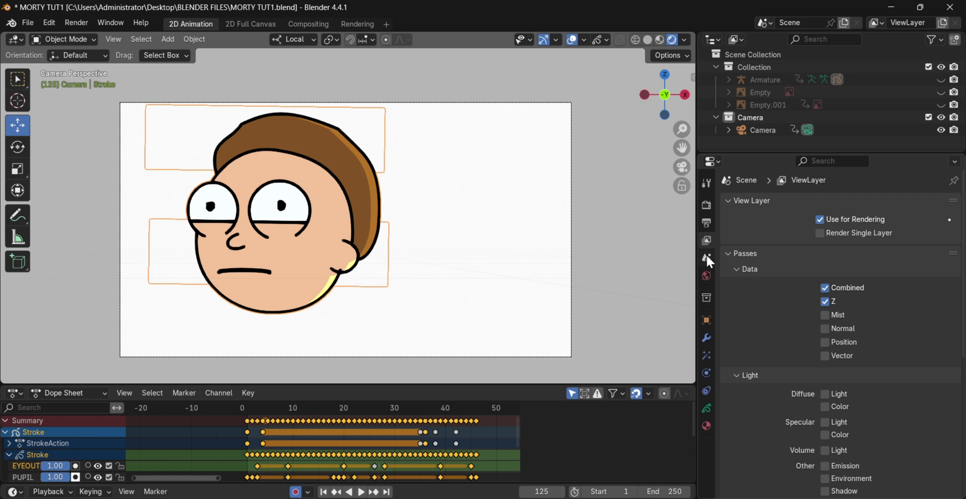
{"action": "left_click", "coordinate": [706, 223]}
{"action": "scroll", "coordinate": [824, 330], "scroll_direction": "down", "scroll_amount": 1}
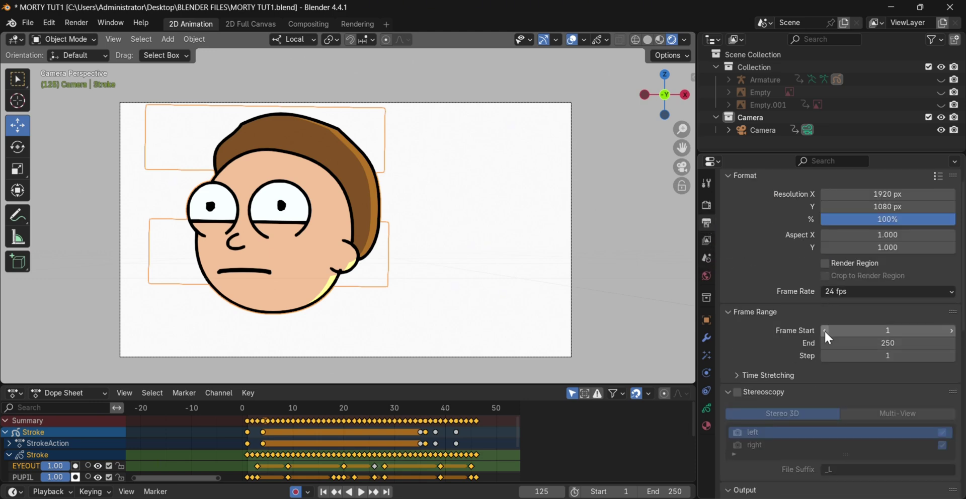
{"action": "scroll", "coordinate": [824, 330], "scroll_direction": "up", "scroll_amount": 1}
{"action": "scroll", "coordinate": [824, 330], "scroll_direction": "down", "scroll_amount": 1}
{"action": "scroll", "coordinate": [828, 312], "scroll_direction": "up", "scroll_amount": 1}
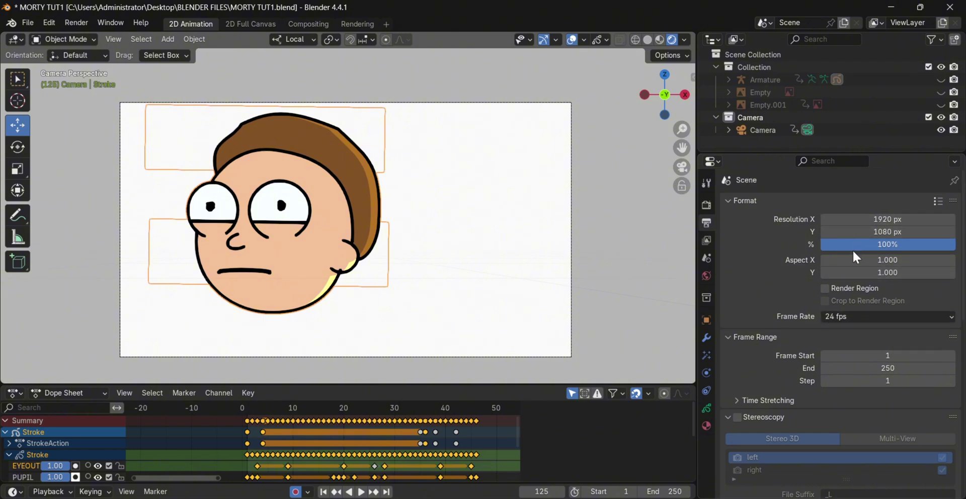
{"action": "scroll", "coordinate": [834, 305], "scroll_direction": "down", "scroll_amount": 2}
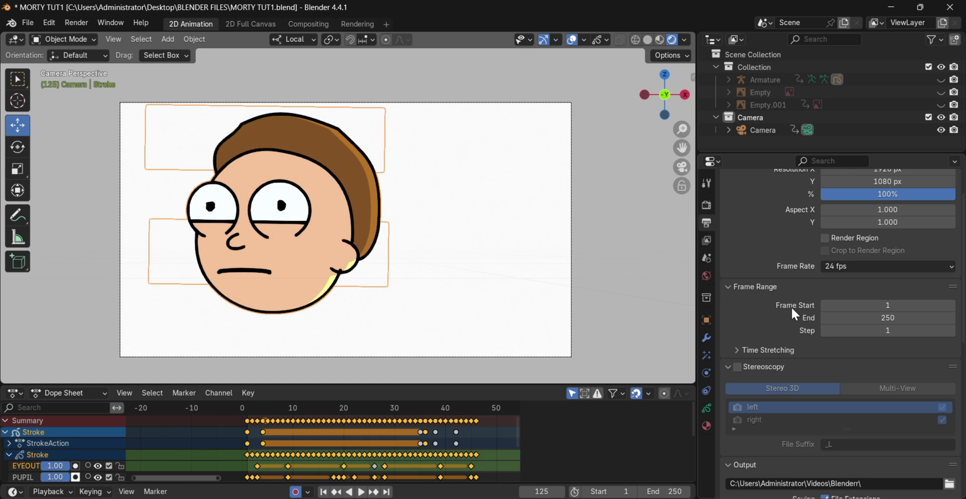
{"action": "scroll", "coordinate": [845, 330], "scroll_direction": "down", "scroll_amount": 2}
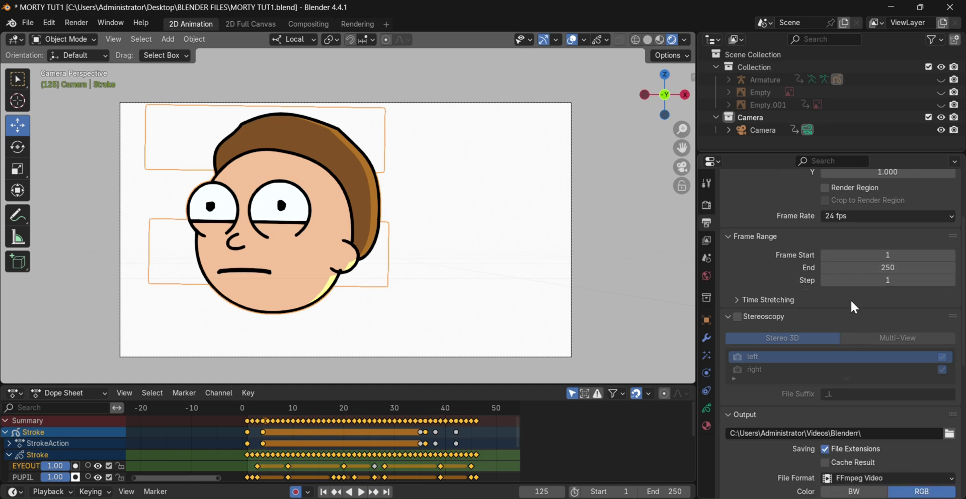
{"action": "scroll", "coordinate": [849, 322], "scroll_direction": "down", "scroll_amount": 3}
{"action": "scroll", "coordinate": [848, 325], "scroll_direction": "down", "scroll_amount": 2}
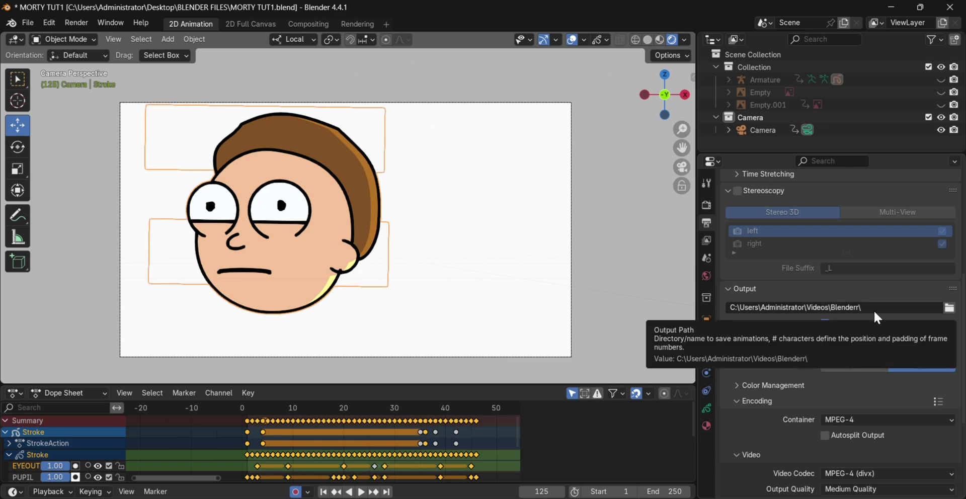
{"action": "left_click", "coordinate": [869, 308]}
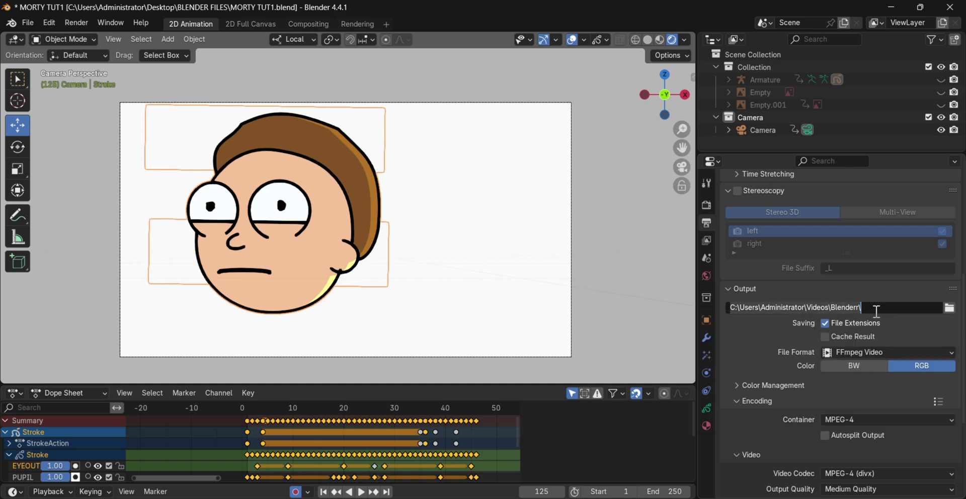
{"action": "left_click", "coordinate": [878, 313]}
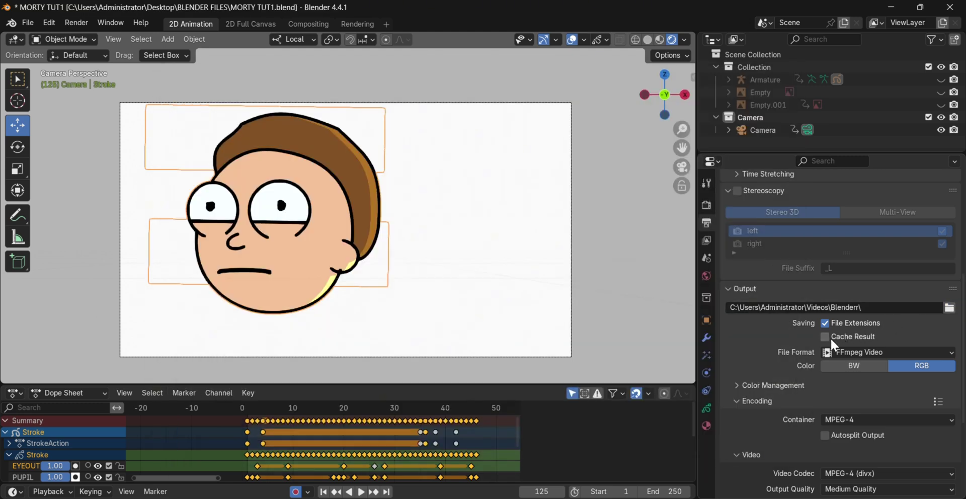
Choose FFmpeg Video as the render output's file format and MPEG-4 as its encoding container.
{"action": "scroll", "coordinate": [828, 344], "scroll_direction": "down", "scroll_amount": 3}
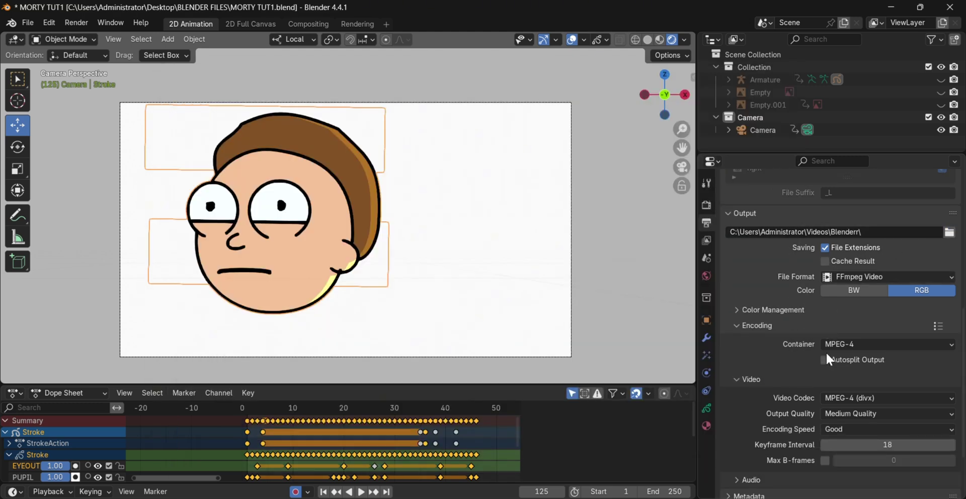
{"action": "left_click", "coordinate": [859, 279]}
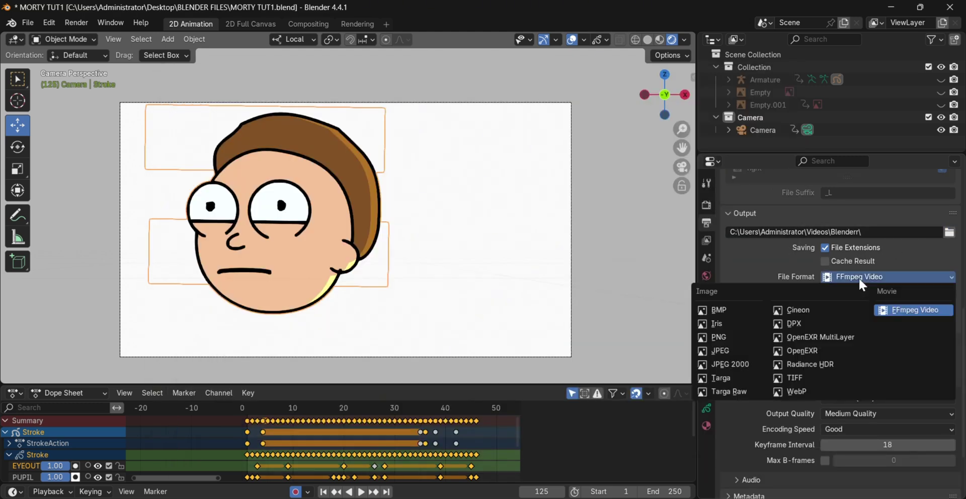
{"action": "left_click", "coordinate": [886, 312]}
{"action": "scroll", "coordinate": [850, 330], "scroll_direction": "down", "scroll_amount": 1}
{"action": "scroll", "coordinate": [850, 330], "scroll_direction": "down", "scroll_amount": 2}
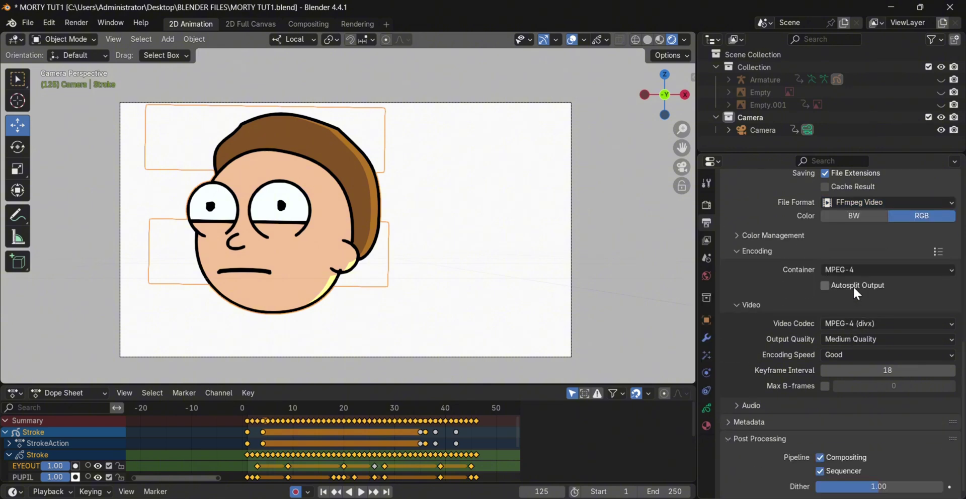
{"action": "left_click", "coordinate": [838, 270]}
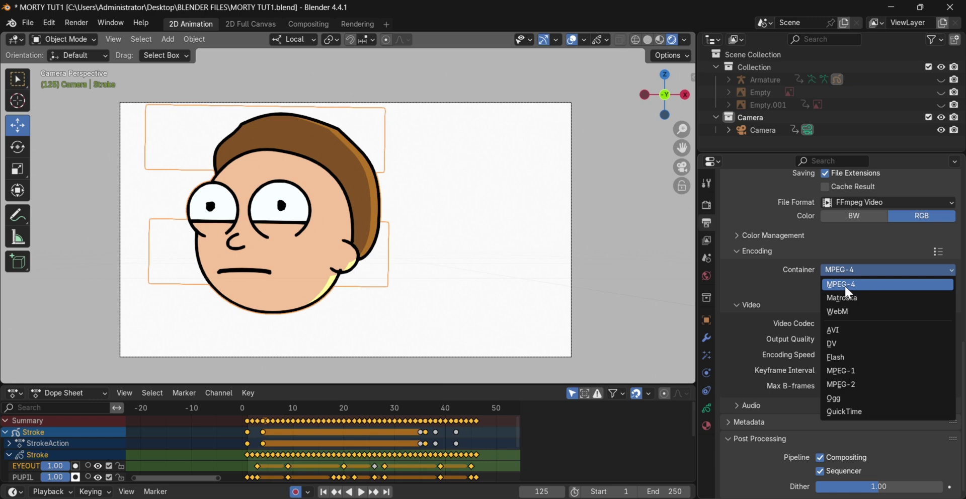
{"action": "left_click", "coordinate": [844, 285]}
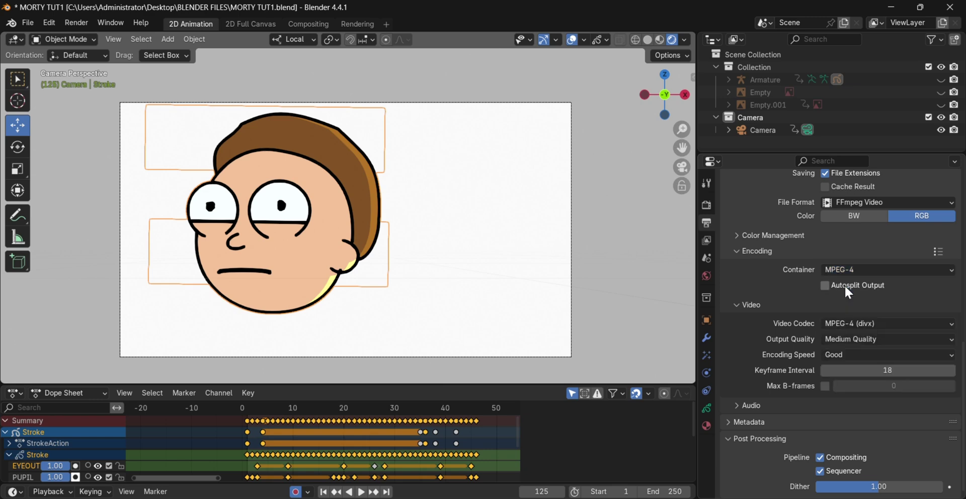
Keep MPEG-4 (divx) as the video codec, expand the audio encoding settings and use MP3 as the audio codec.
{"action": "left_click", "coordinate": [853, 323]}
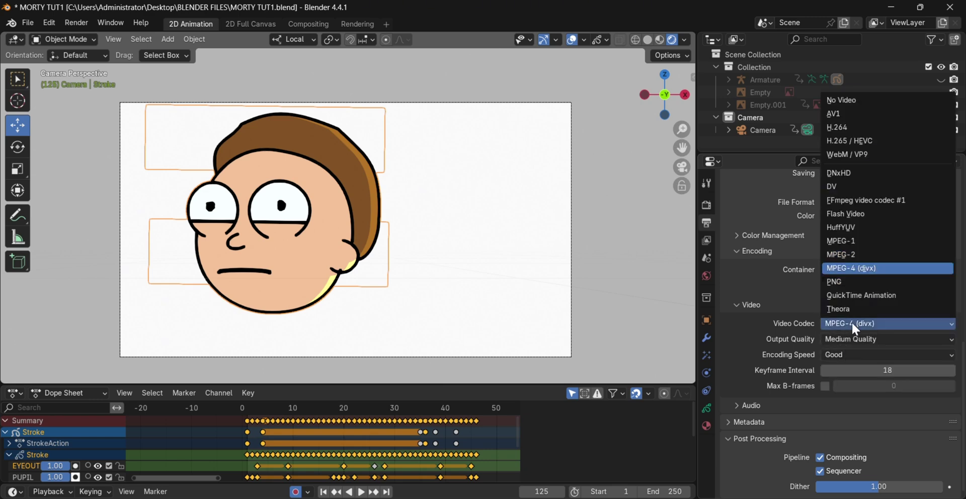
{"action": "left_click", "coordinate": [850, 324]}
{"action": "left_click", "coordinate": [752, 405]}
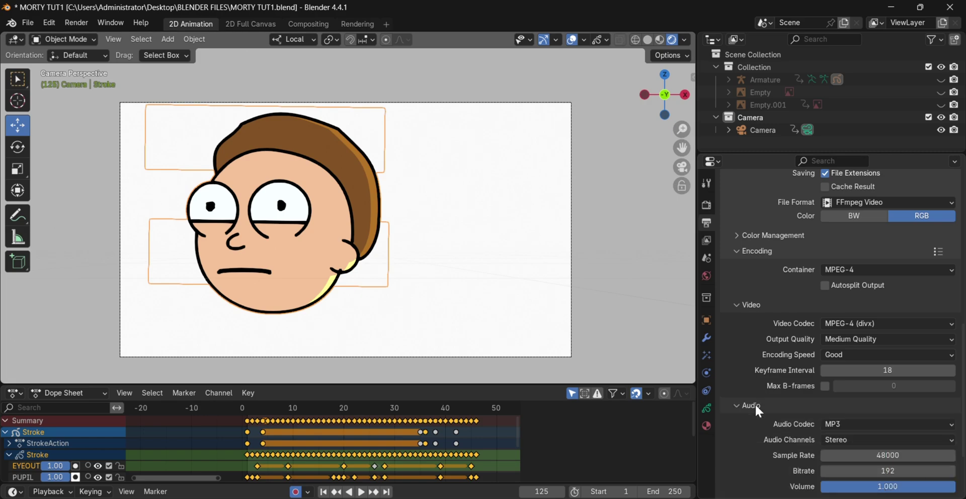
{"action": "scroll", "coordinate": [811, 368], "scroll_direction": "down", "scroll_amount": 4}
{"action": "left_click", "coordinate": [839, 339]}
{"action": "left_click", "coordinate": [837, 342]}
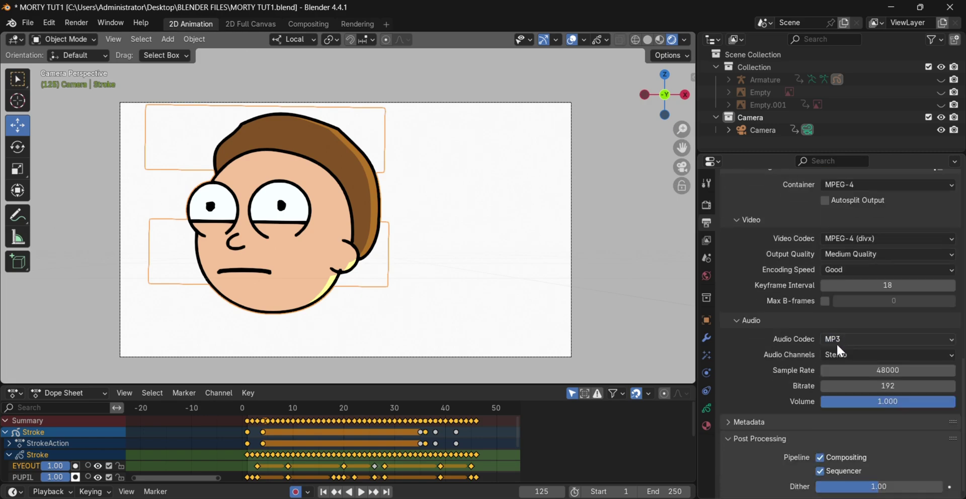